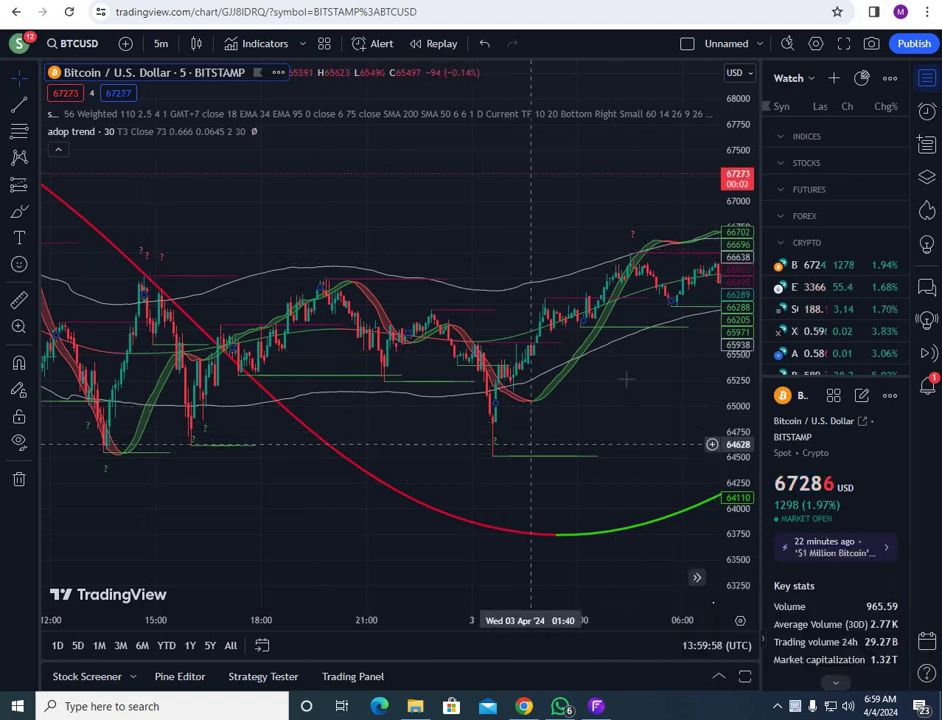
Examine the trend line and buy and sell signals on the 5-minute BTCUSD chart around 3 April
left_click_drag(348, 428, 263, 434)
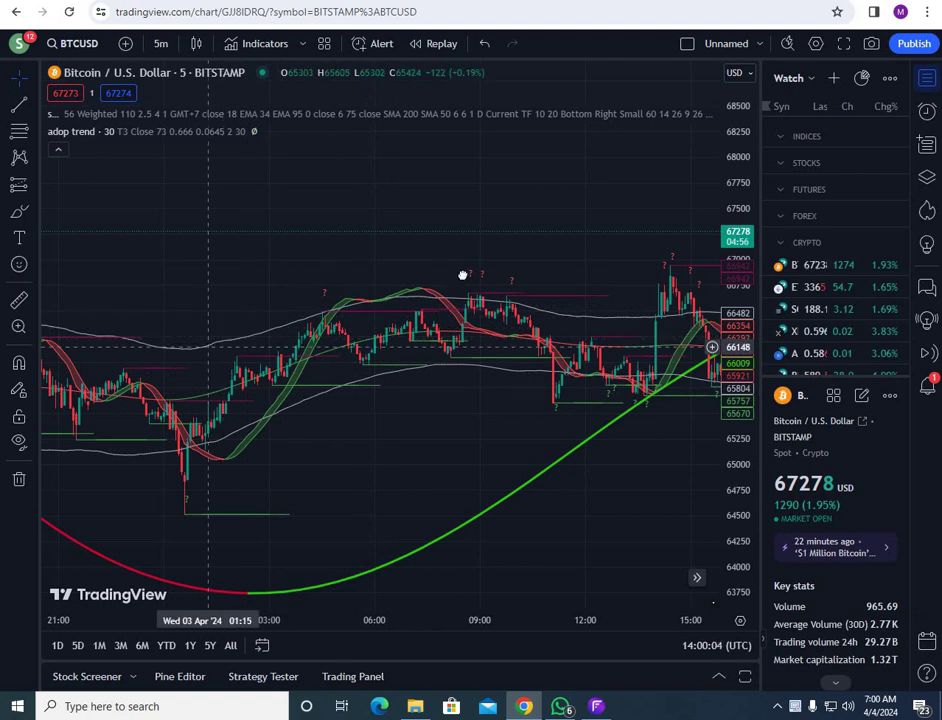
left_click_drag(198, 330, 463, 274)
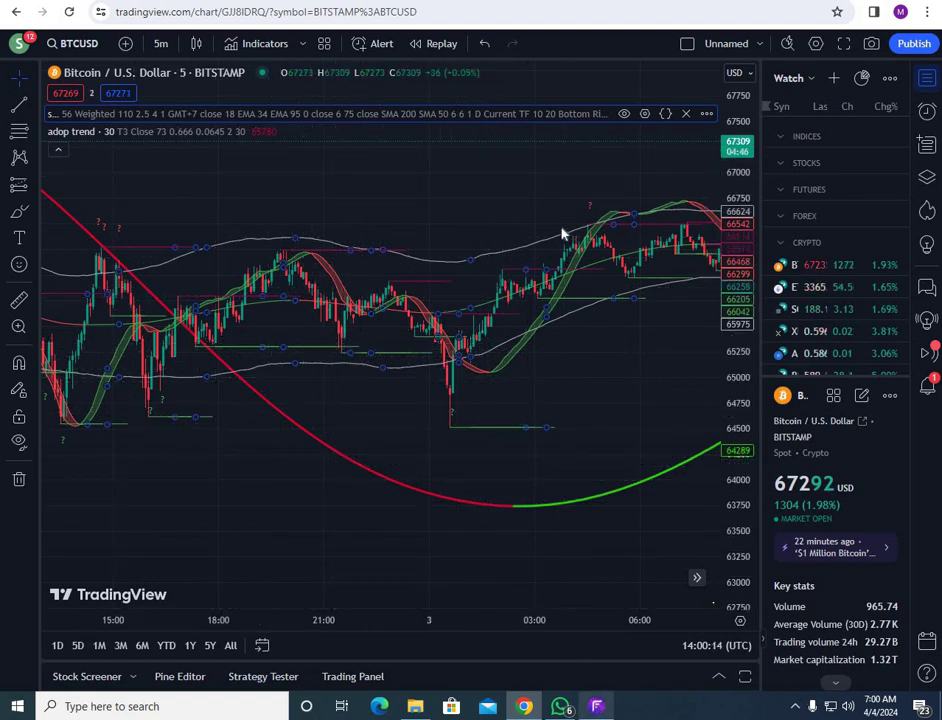
Switch to MetaTrader 4 and examine the XAUUSD M5 arrow signals, bands and oscillators from 4 April back to 2 April
key("alt+Tab")
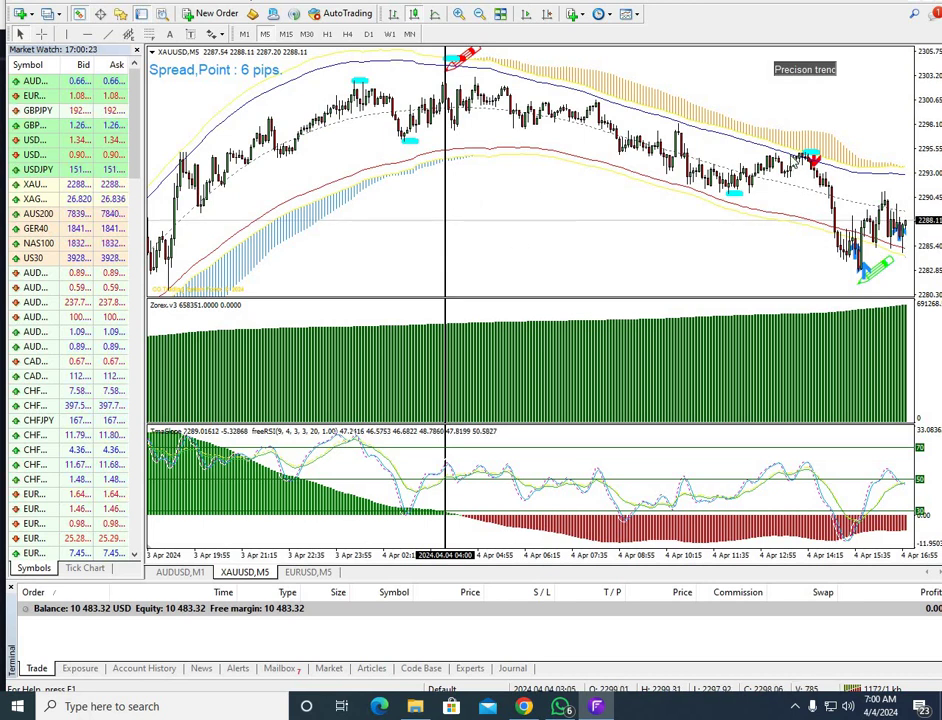
scroll(450, 343, "up", 5)
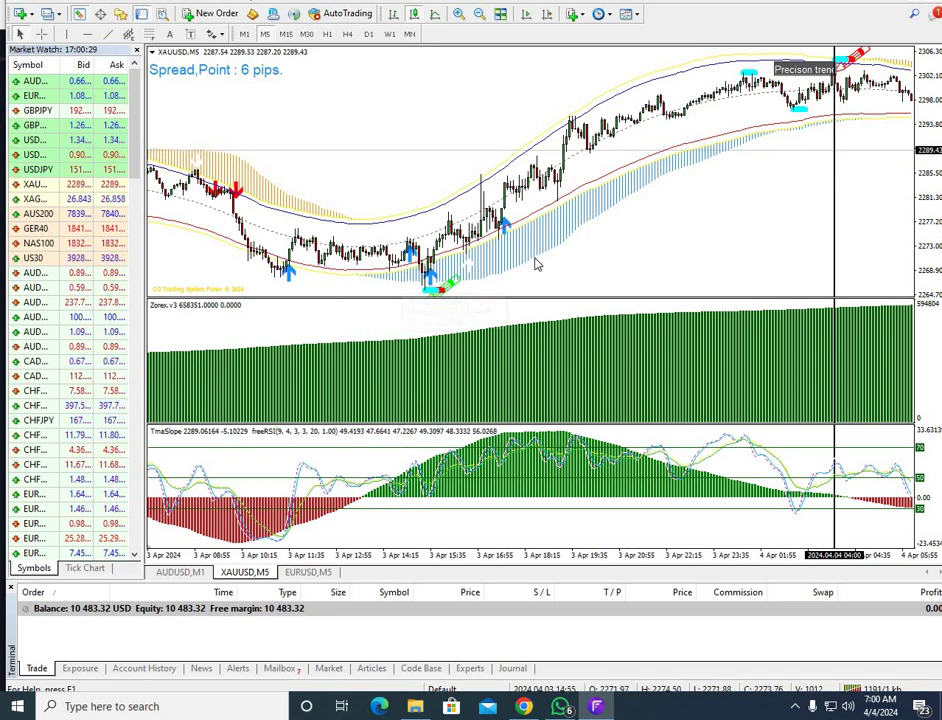
scroll(702, 27, "down", 3)
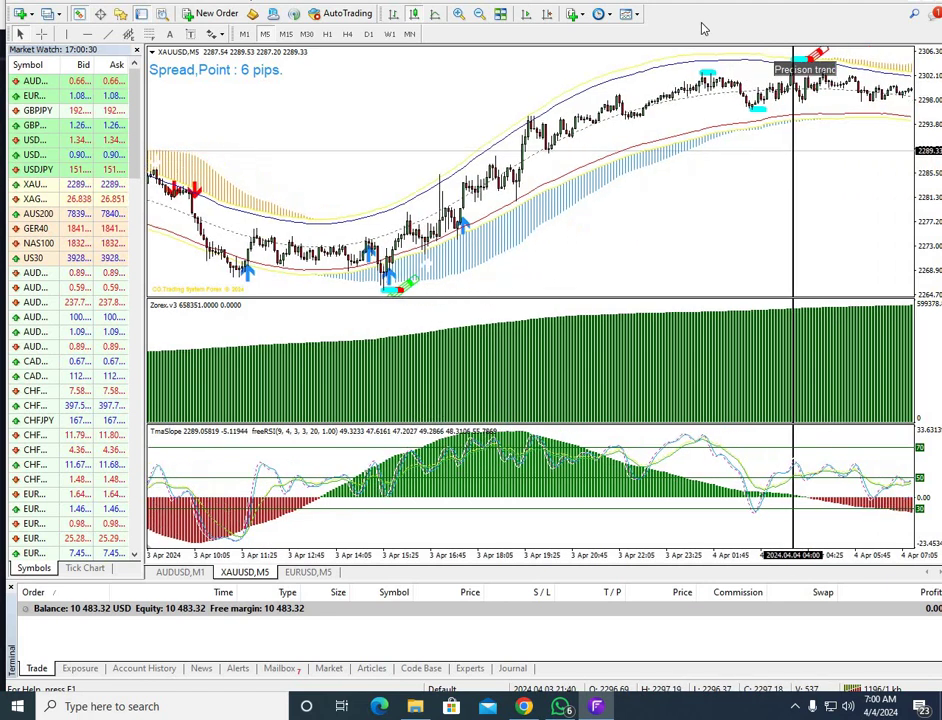
left_click_drag(242, 162, 585, 164)
scroll(380, 265, "up", 3)
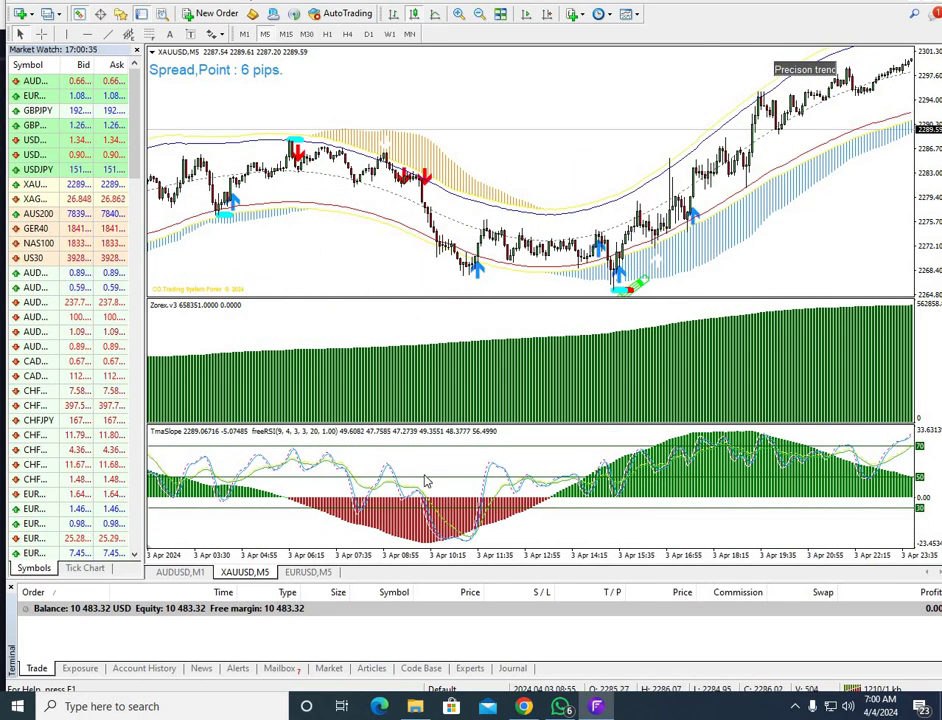
scroll(416, 84, "up", 3)
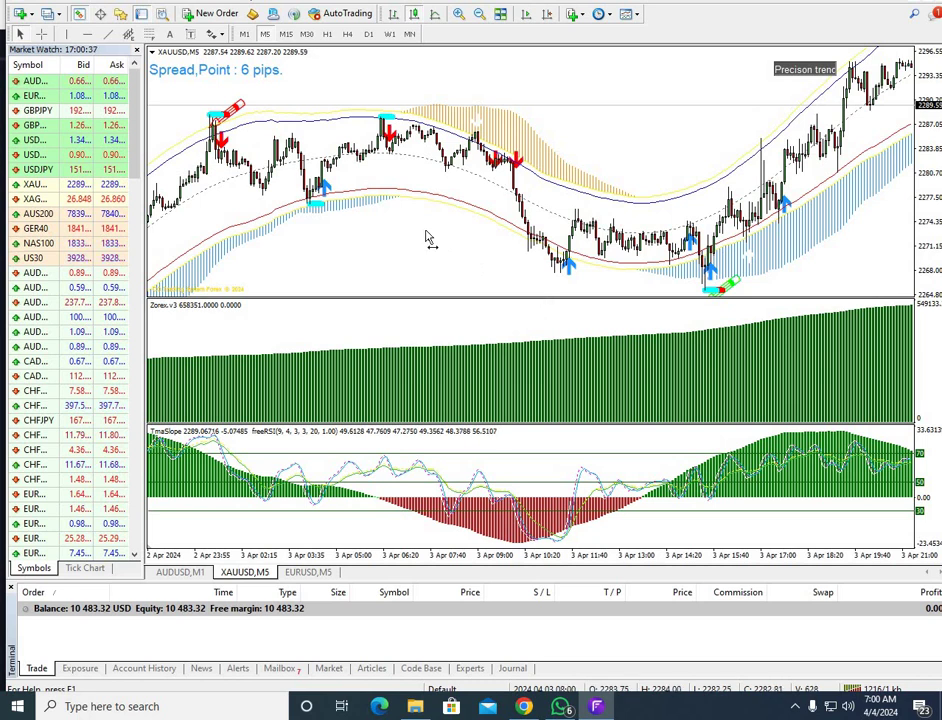
scroll(600, 231, "up", 3)
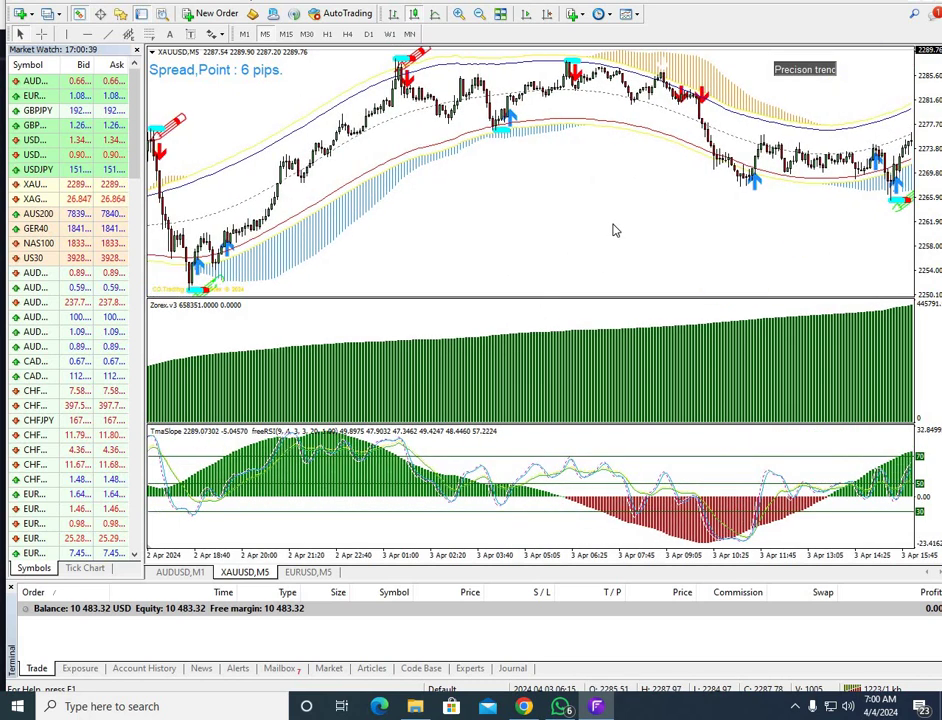
scroll(320, 270, "up", 1)
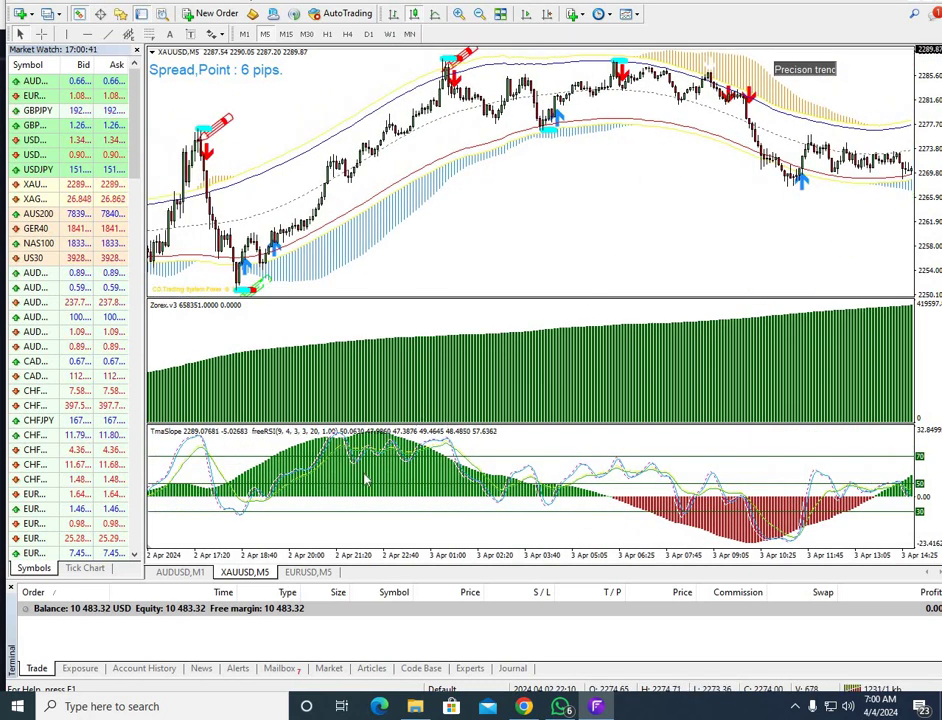
scroll(285, 305, "up", 4)
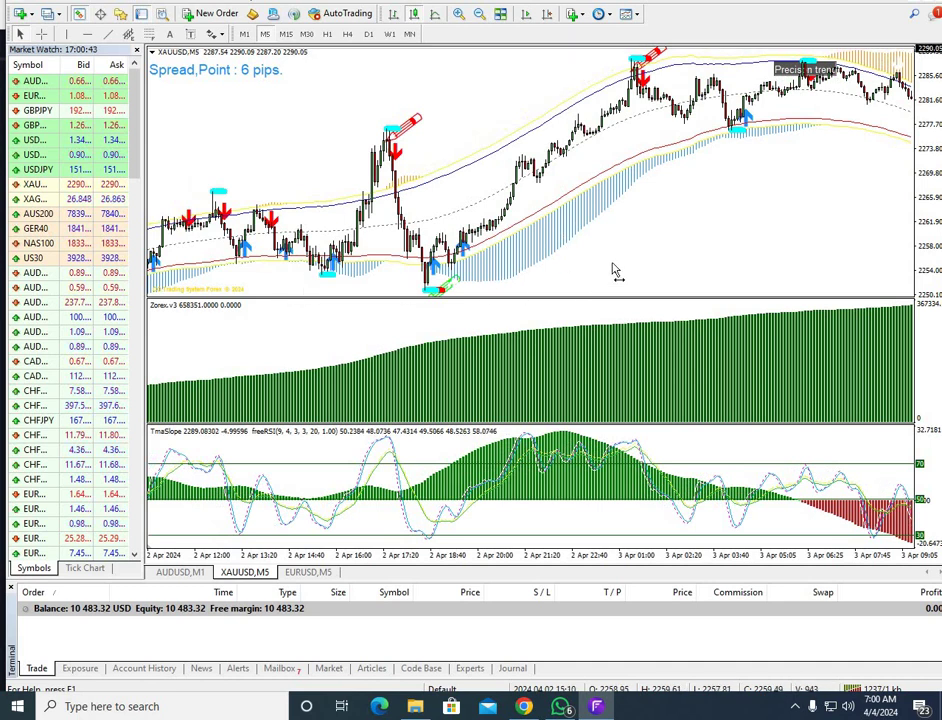
scroll(630, 265, "up", 8)
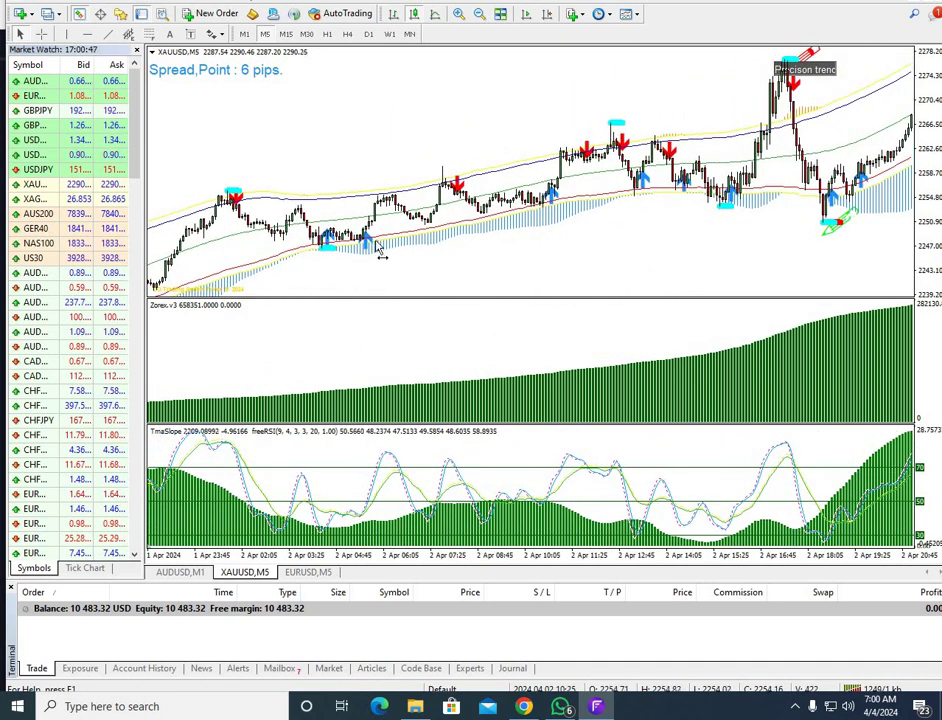
scroll(490, 273, "down", 5)
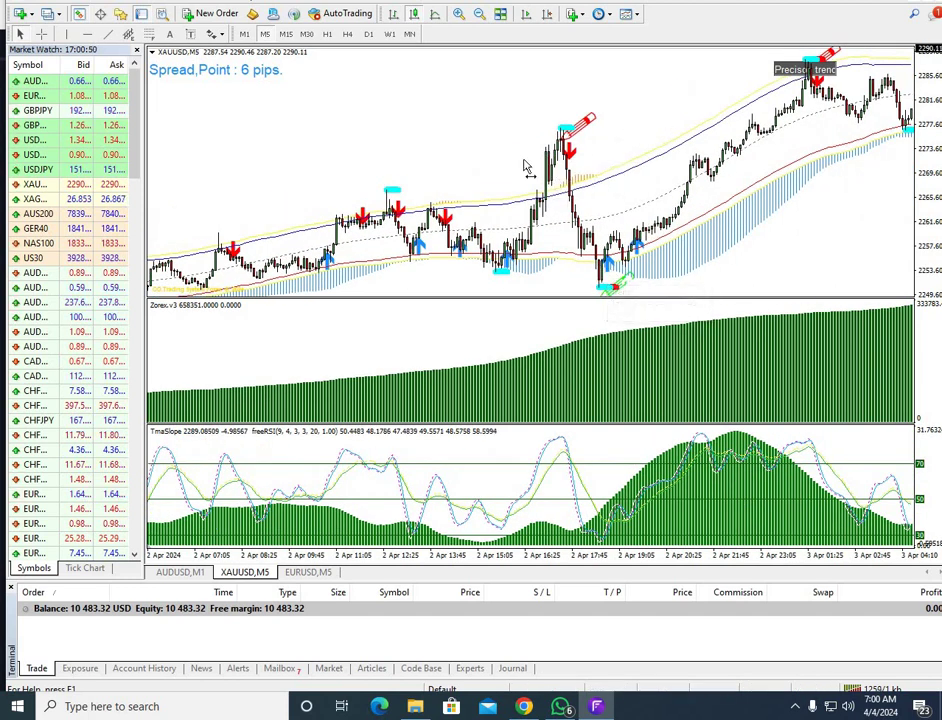
scroll(578, 365, "down", 3)
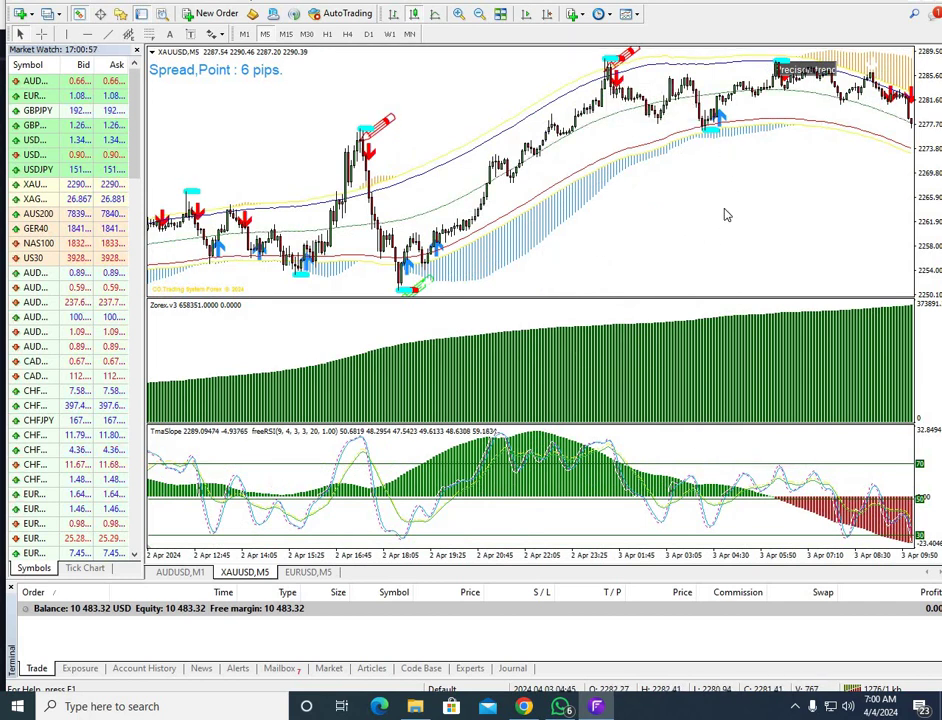
Examine the older XAUUSD M5 signals against the bands and TmaSlope histogram, from 2 April back to 22 March
scroll(467, 282, "up", 3)
scroll(470, 280, "up", 3)
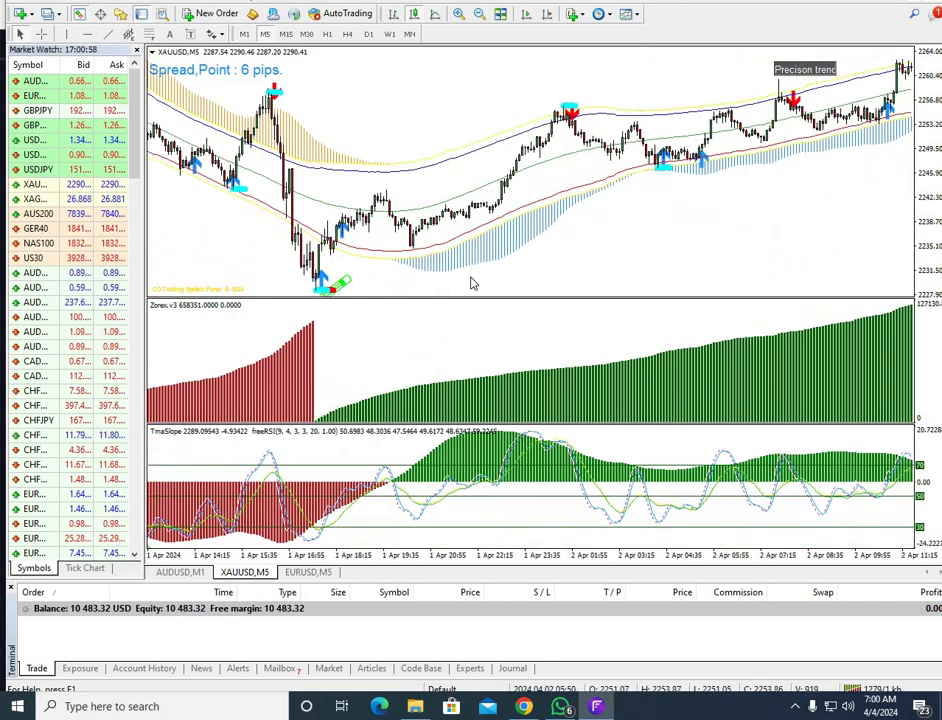
scroll(464, 359, "up", 3)
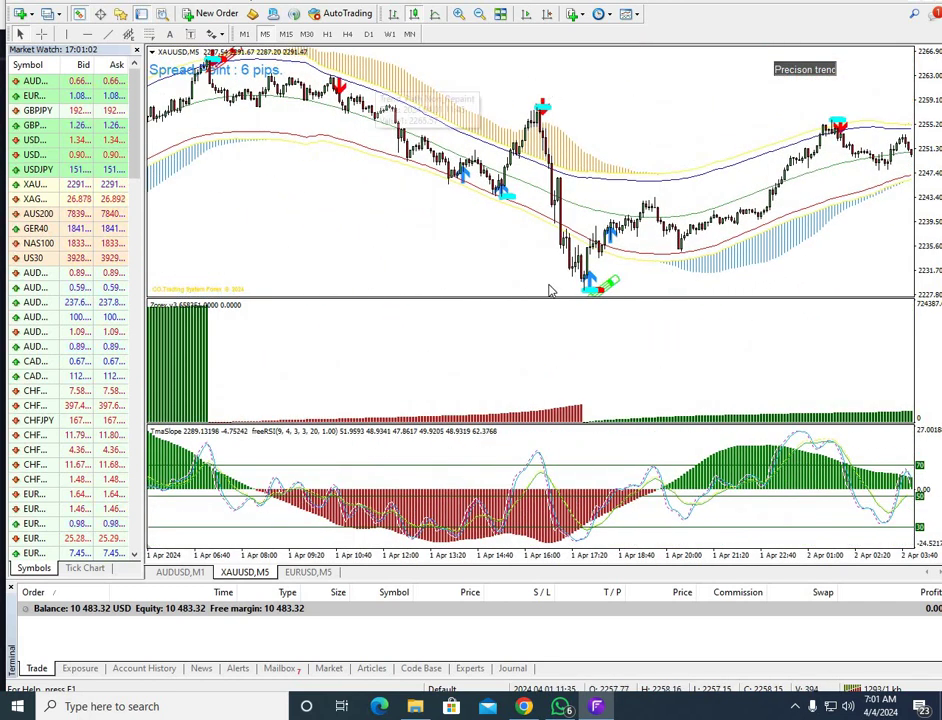
scroll(378, 322, "up", 5)
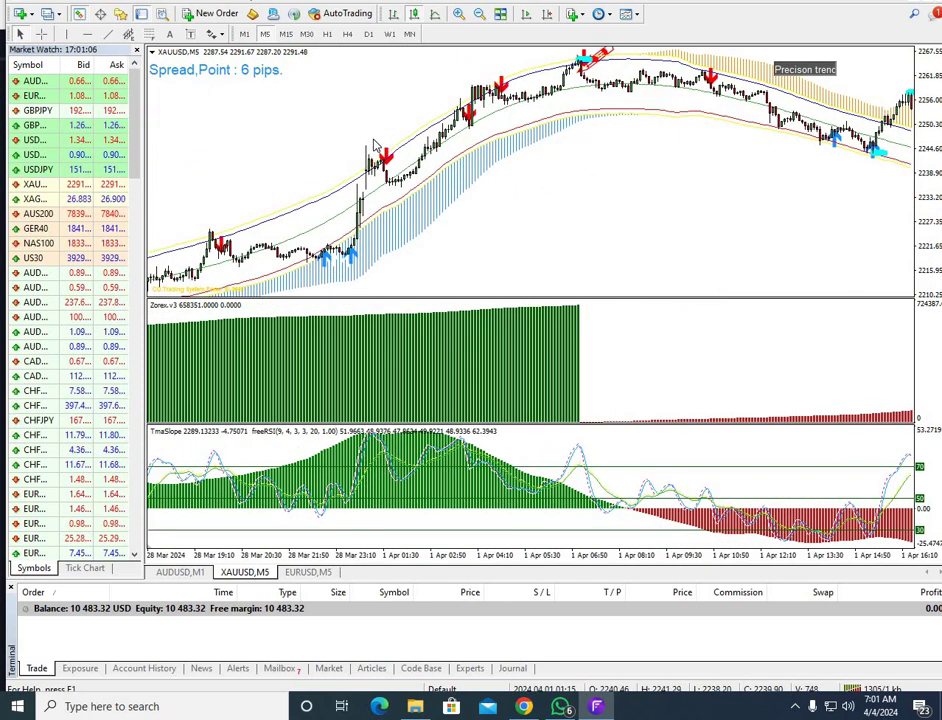
scroll(664, 172, "up", 5)
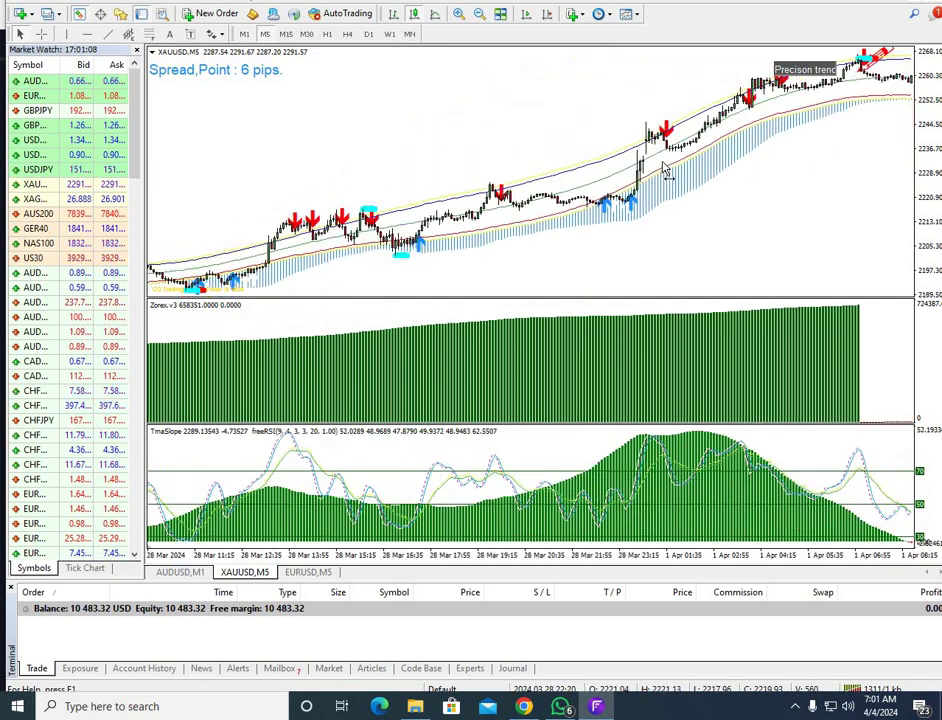
scroll(677, 168, "up", 2)
scroll(492, 170, "up", 6)
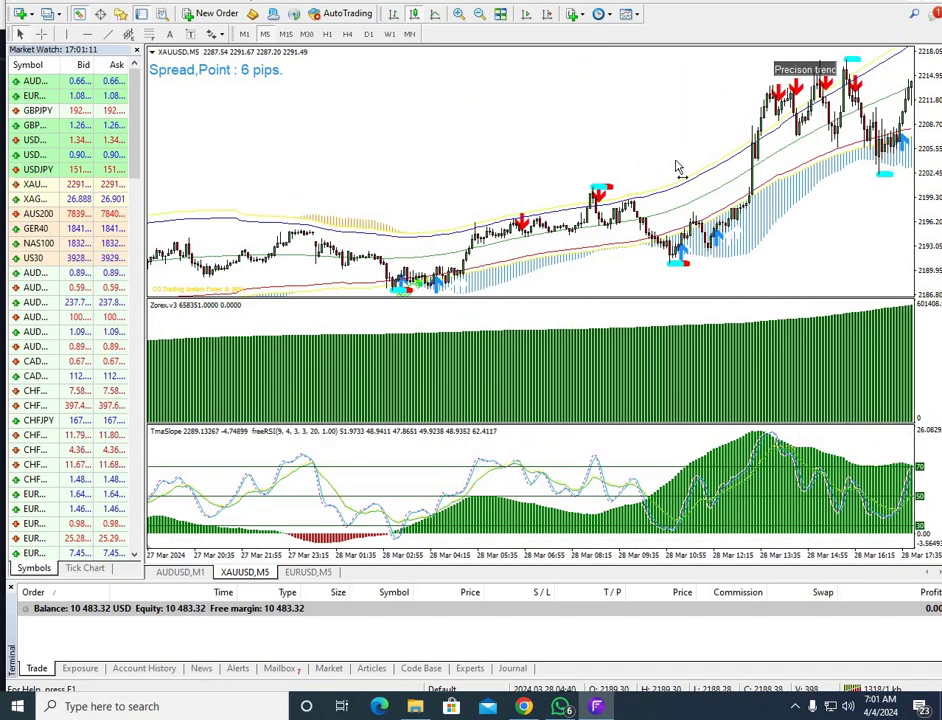
scroll(488, 183, "up", 3)
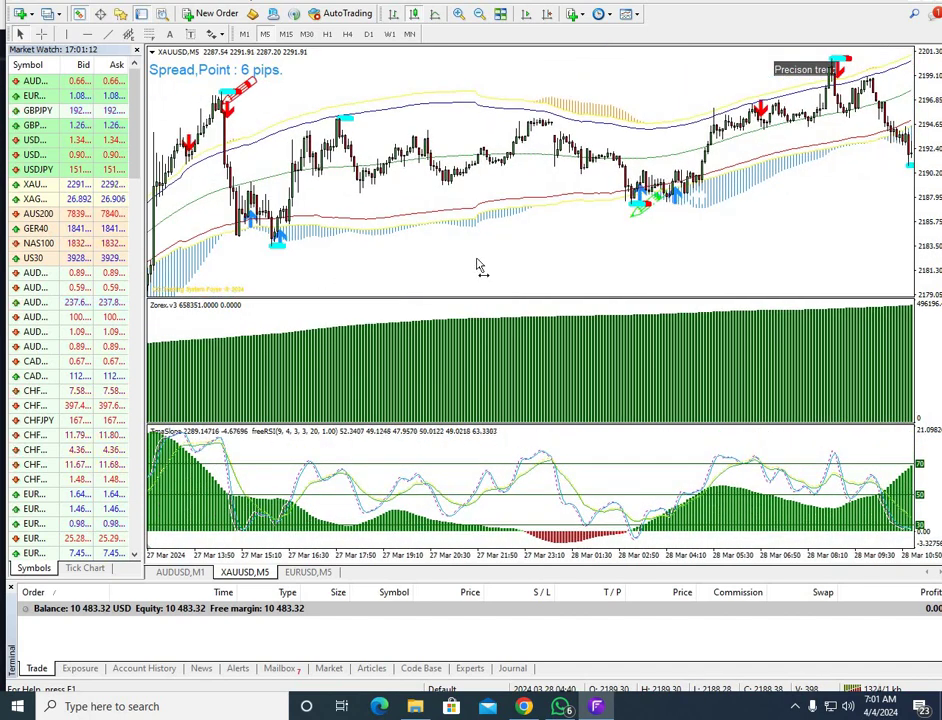
scroll(325, 374, "up", 4)
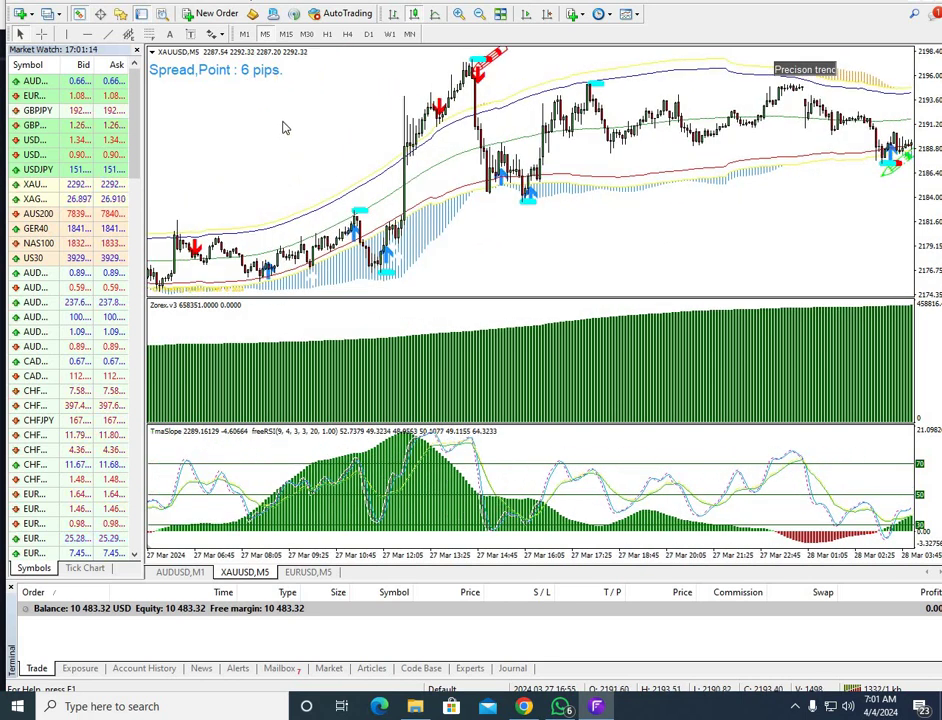
scroll(400, 185, "up", 8)
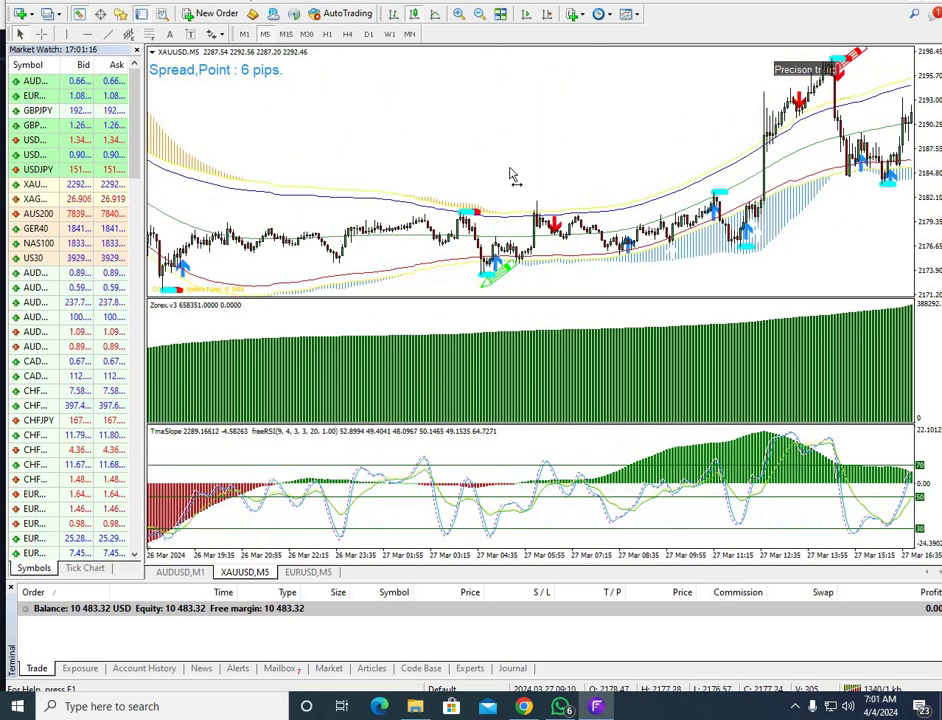
scroll(448, 265, "up", 6)
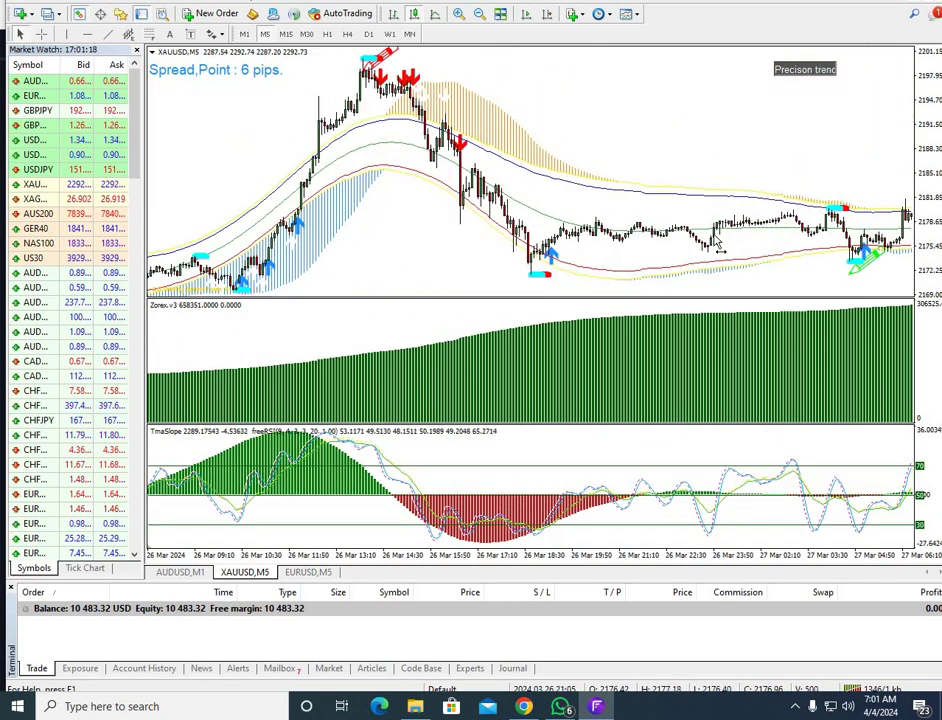
scroll(374, 187, "up", 5)
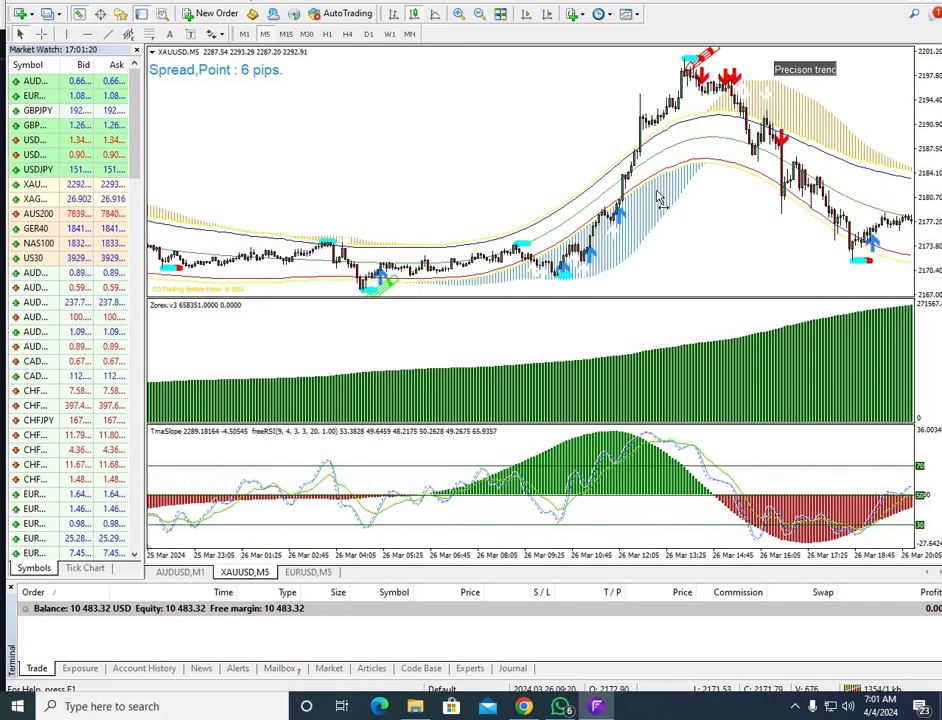
scroll(432, 219, "up", 5)
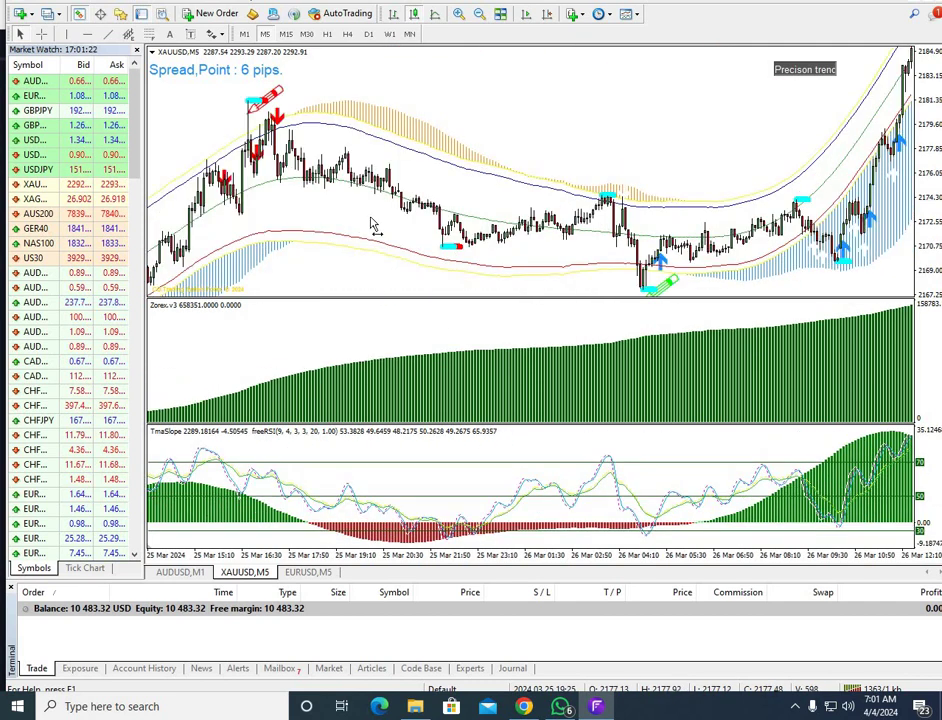
scroll(450, 230, "up", 4)
scroll(520, 235, "up", 4)
scroll(527, 53, "up", 4)
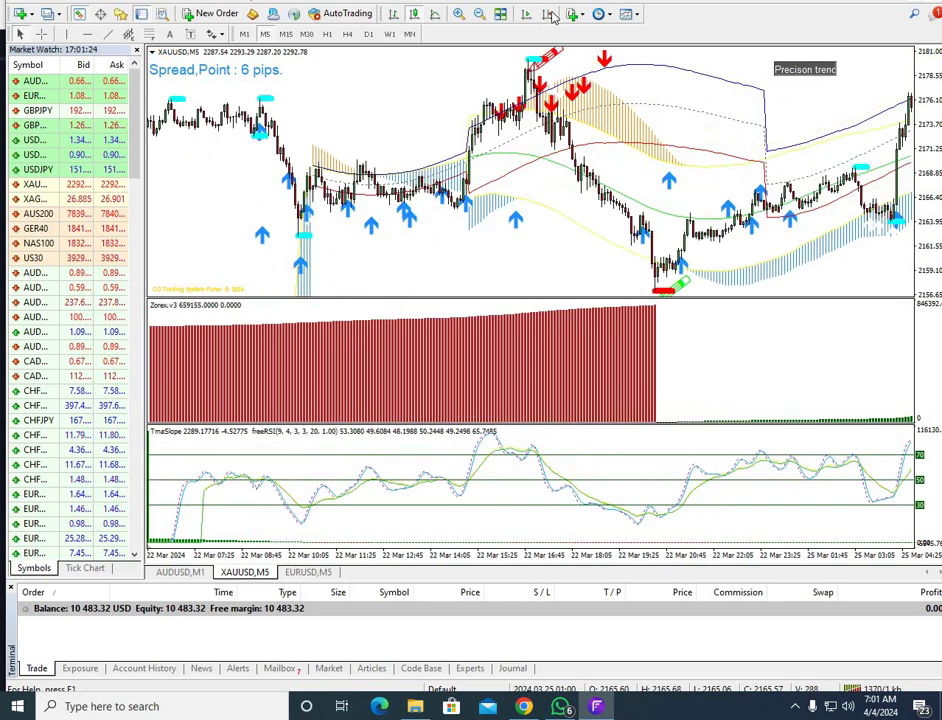
Switch the XAUUSD M5 chart to AUDUSD and dismiss the alert window
scroll(553, 16, "up", 4)
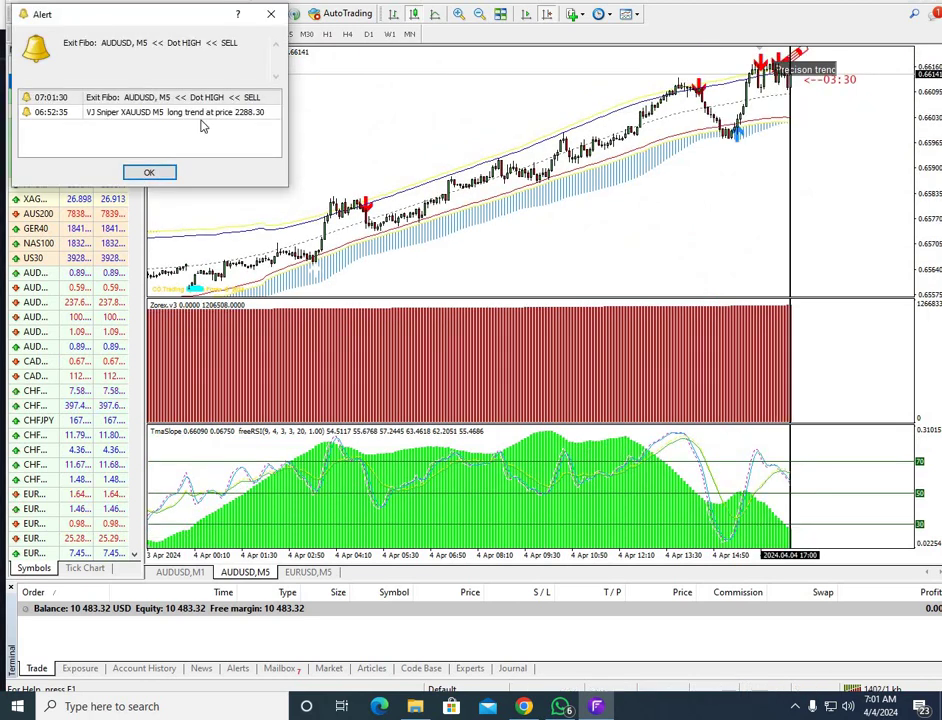
left_click(271, 14)
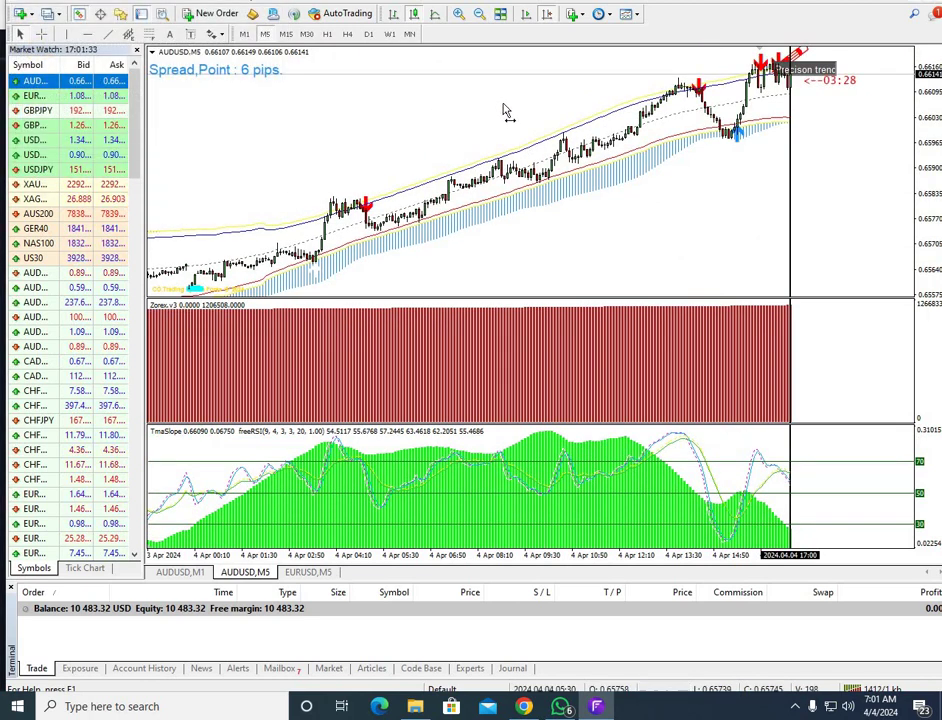
Examine the AUDUSD M5 arrow signals, bands and TmaSlope histogram from 4 April back to 1 April
left_click_drag(411, 128, 334, 357)
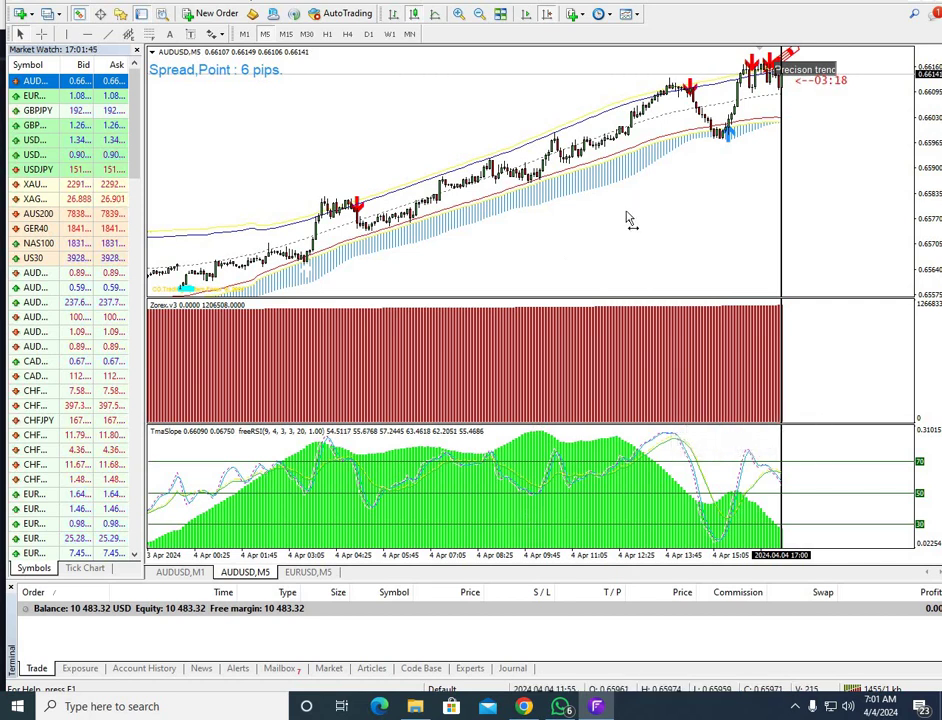
scroll(628, 218, "up", 2)
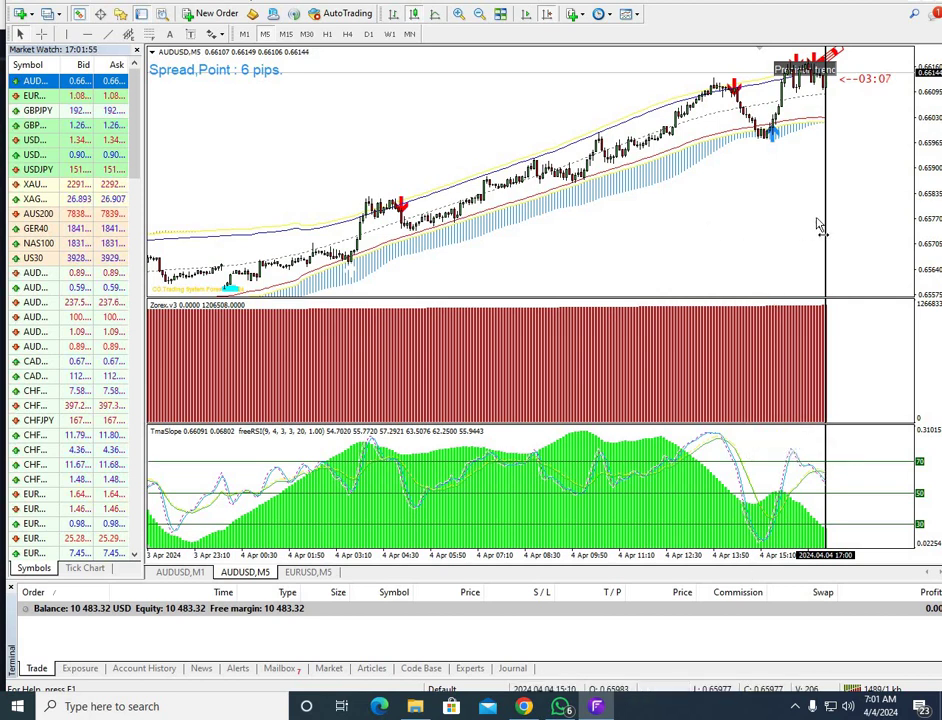
left_click_drag(641, 235, 865, 240)
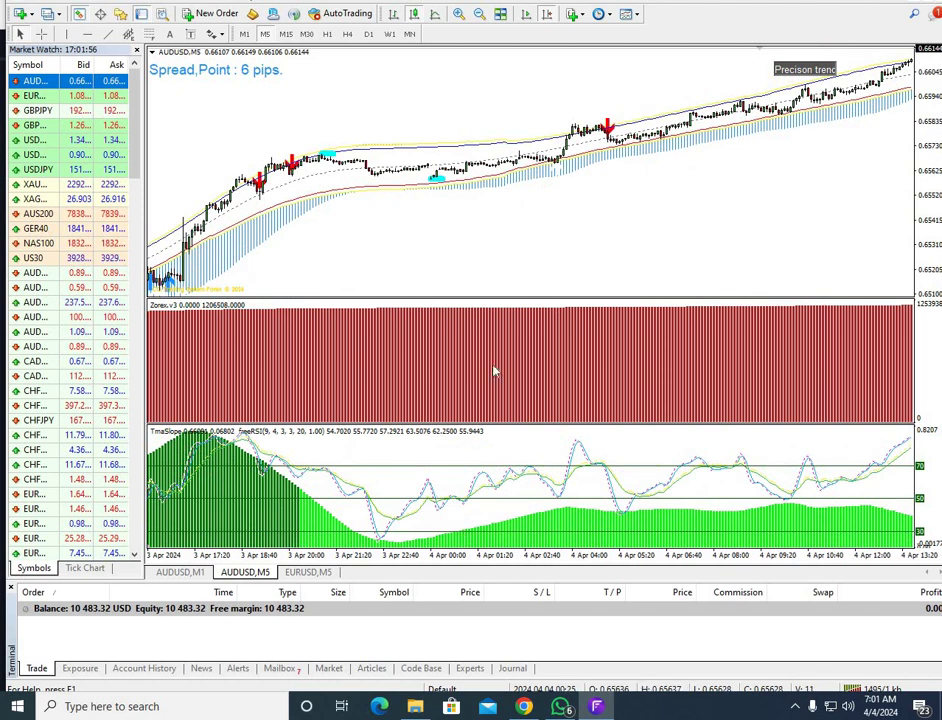
left_click_drag(403, 184, 533, 180)
scroll(463, 491, "down", 3)
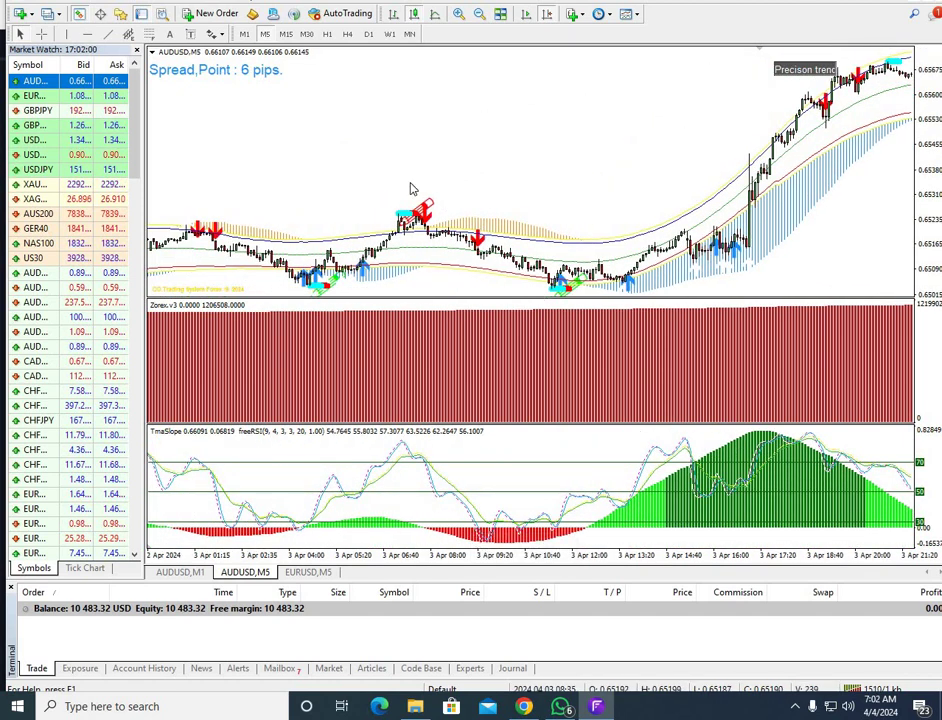
scroll(410, 497, "down", 4)
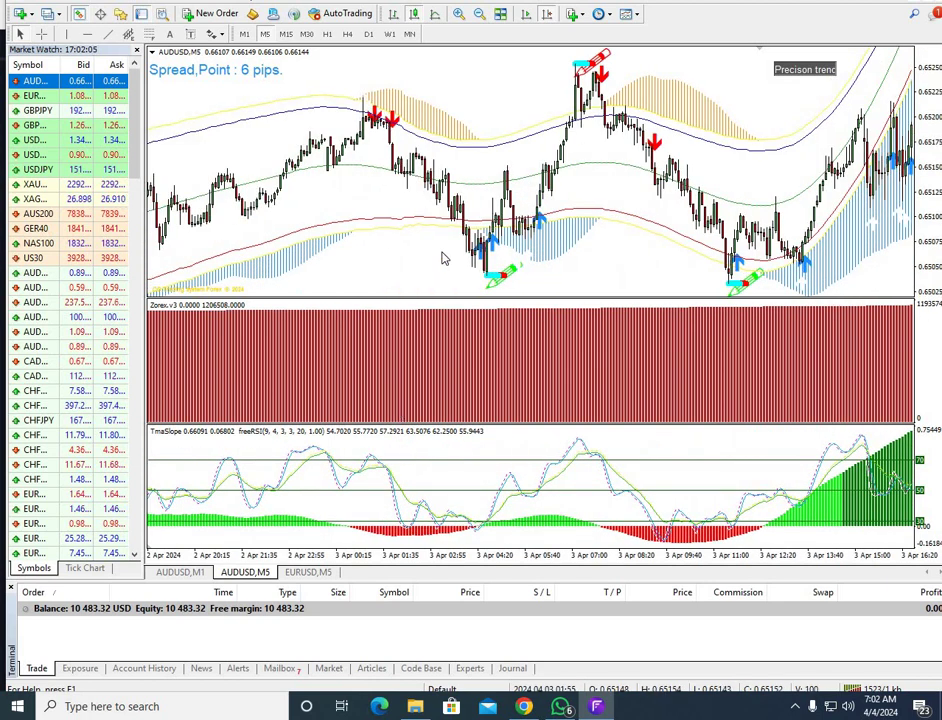
scroll(530, 229, "down", 10)
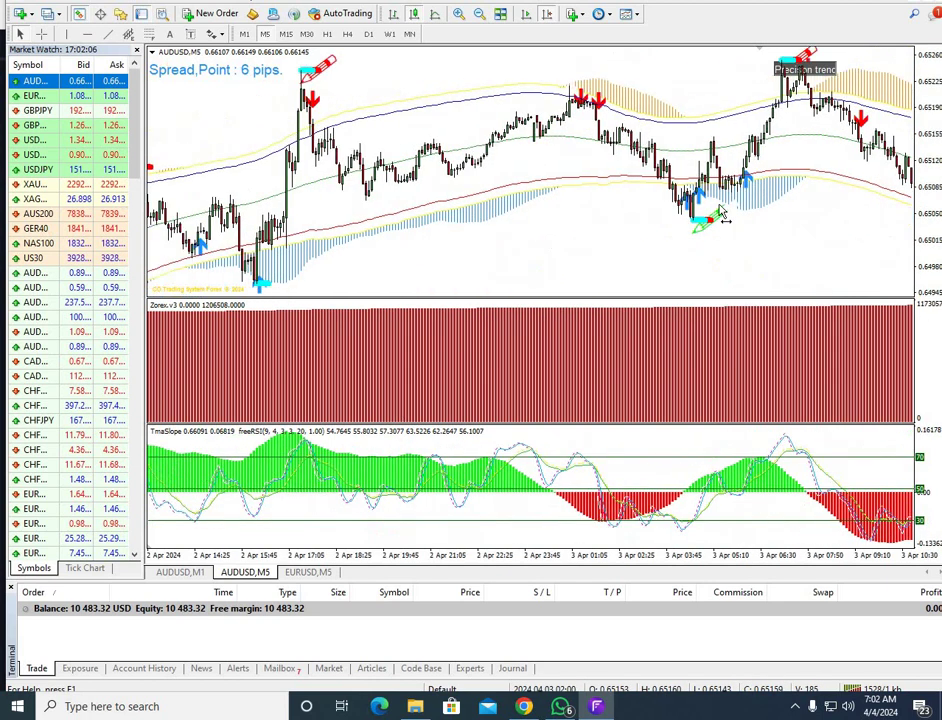
scroll(773, 244, "down", 10)
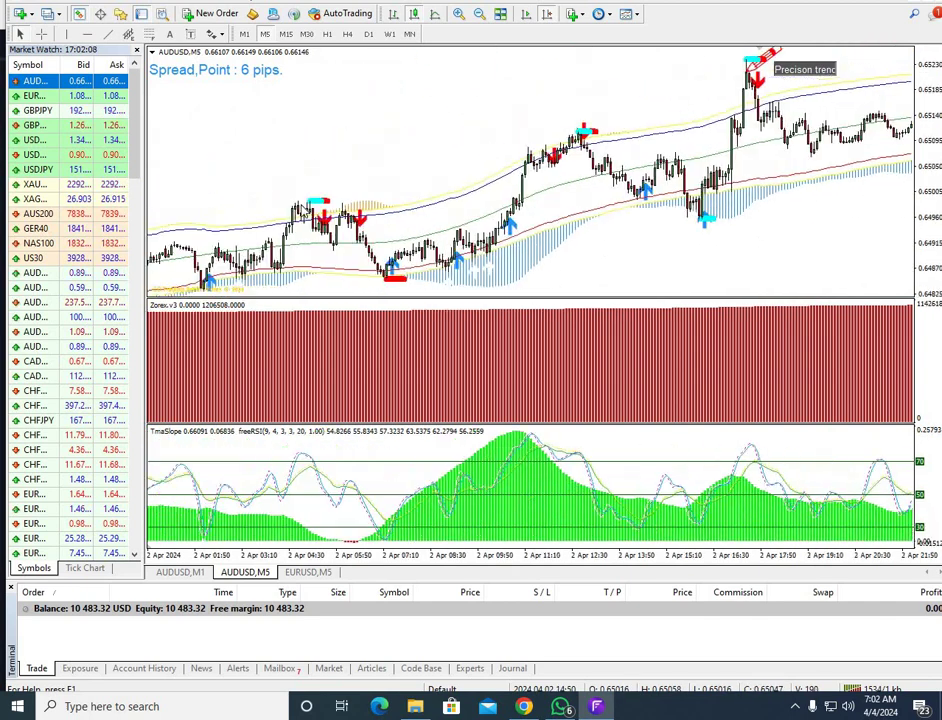
scroll(260, 60, "down", 6)
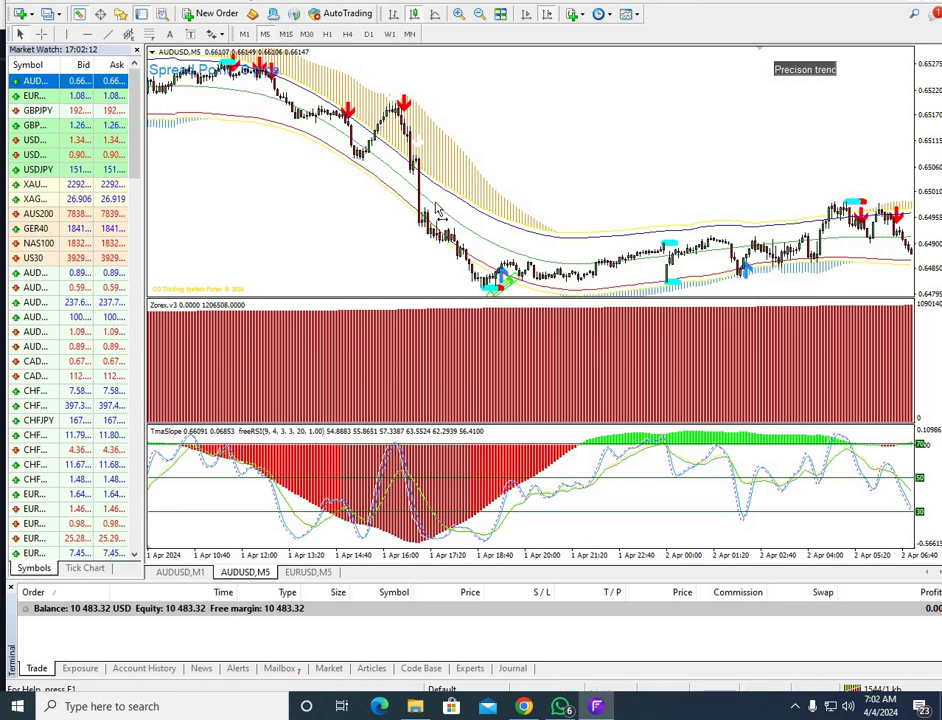
Examine the older AUDUSD M5 arrow signals against the bands and TmaSlope histogram, from 1 April back to 26 March
scroll(313, 424, "down", 6)
scroll(313, 424, "down", 1)
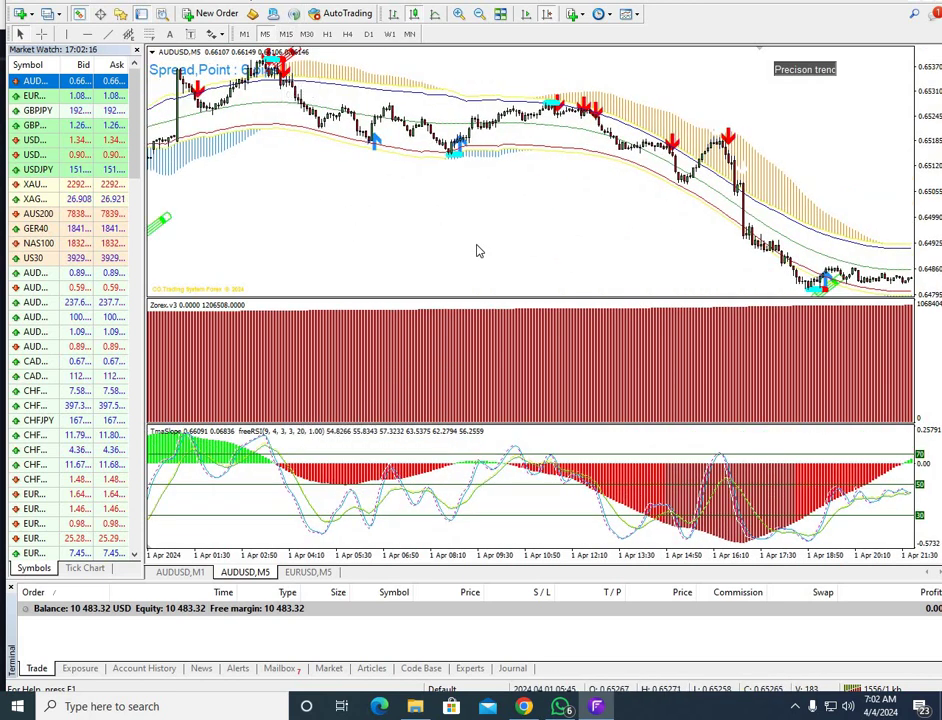
scroll(341, 244, "down", 7)
scroll(449, 240, "down", 2)
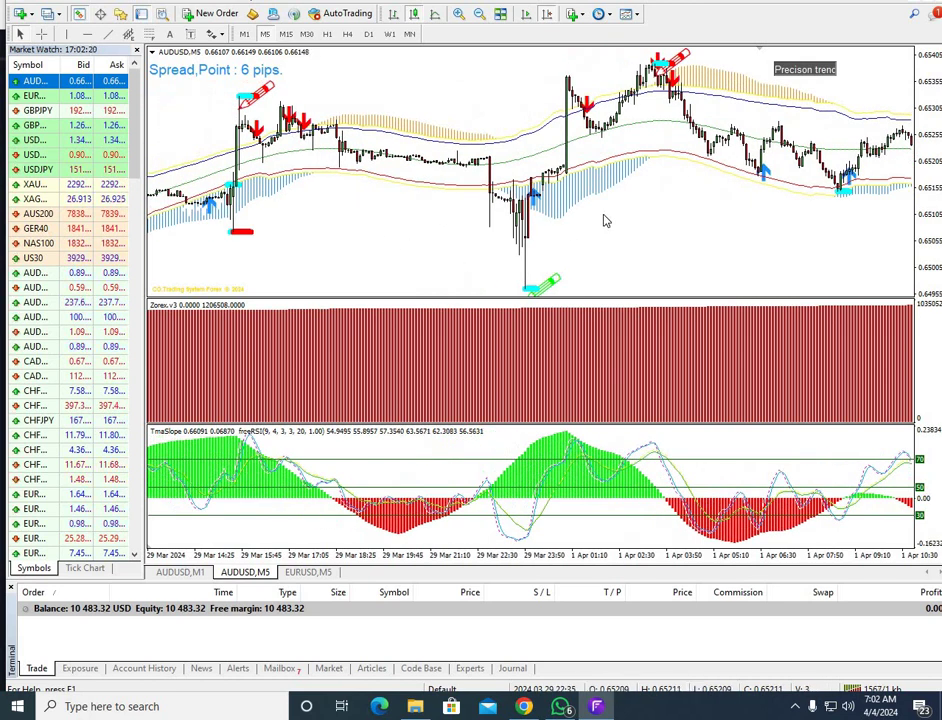
scroll(582, 248, "down", 5)
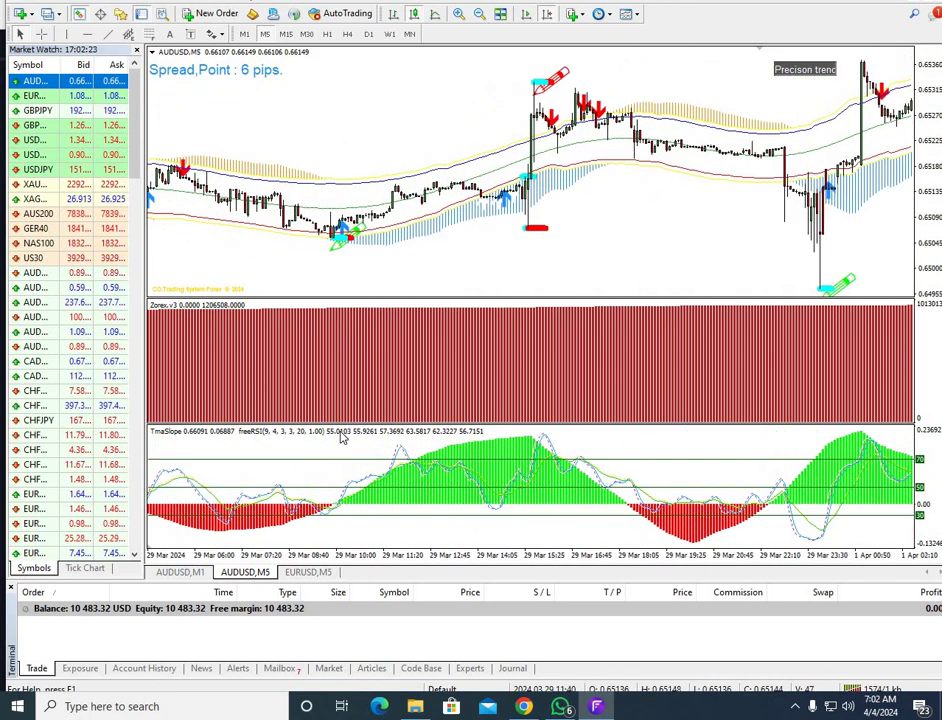
scroll(343, 437, "down", 5)
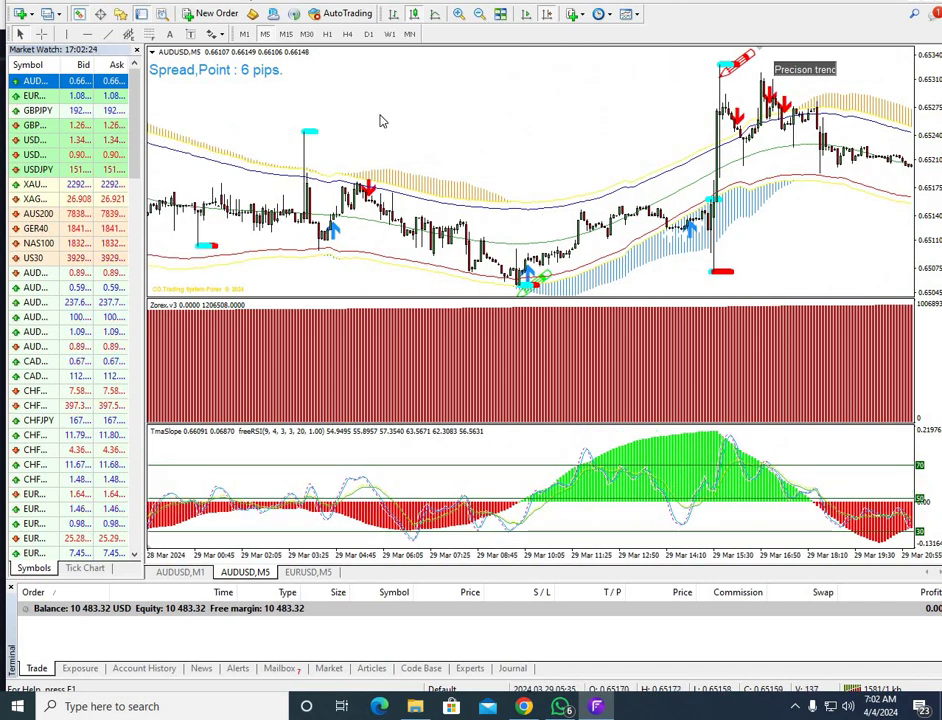
scroll(391, 86, "down", 5)
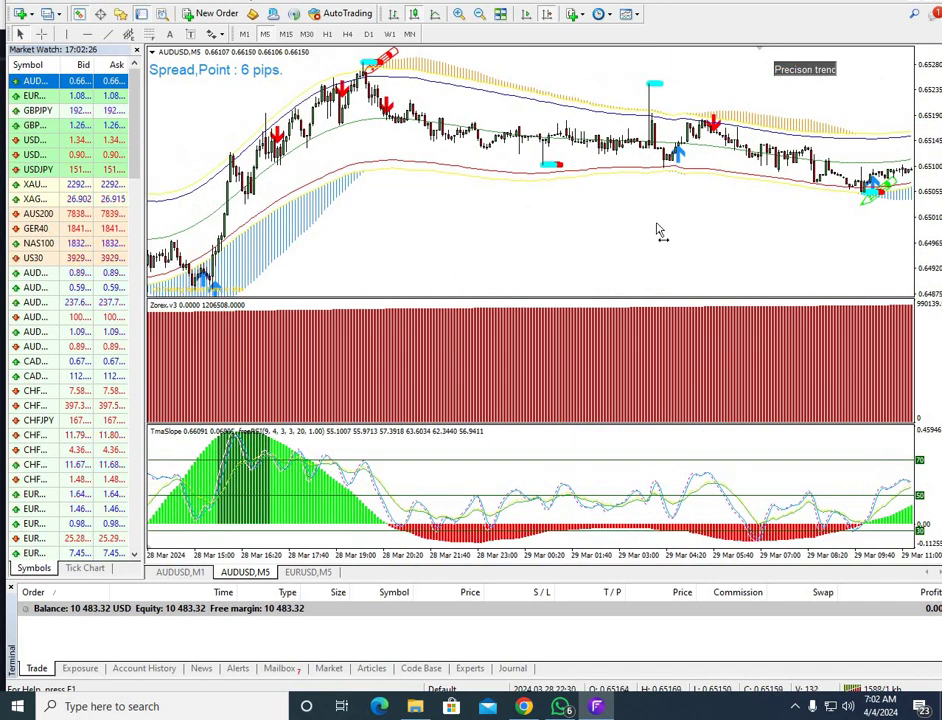
scroll(497, 226, "down", 5)
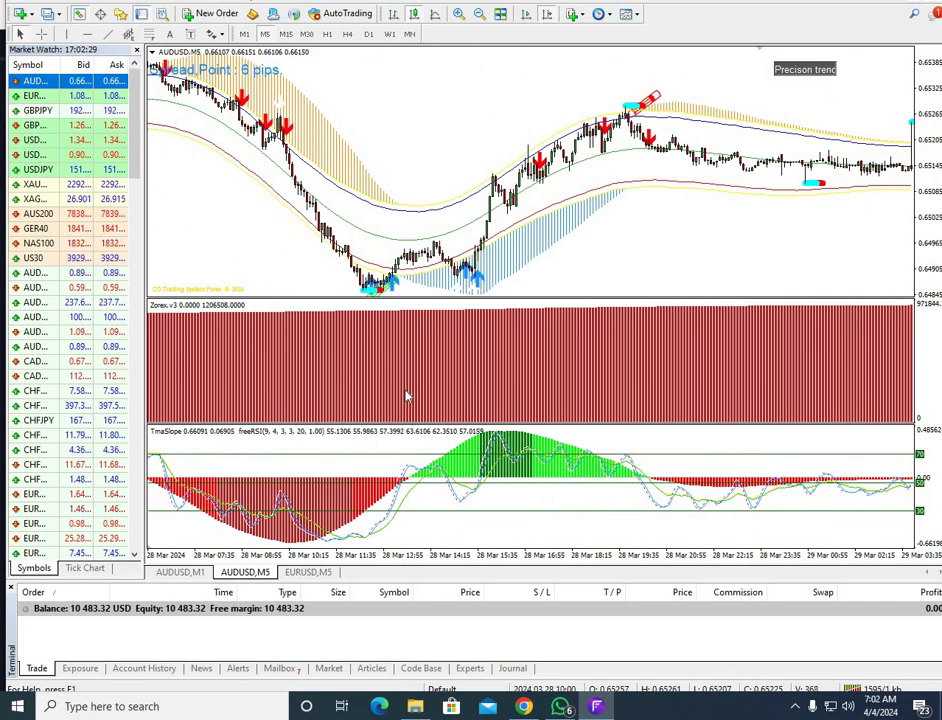
scroll(406, 397, "down", 3)
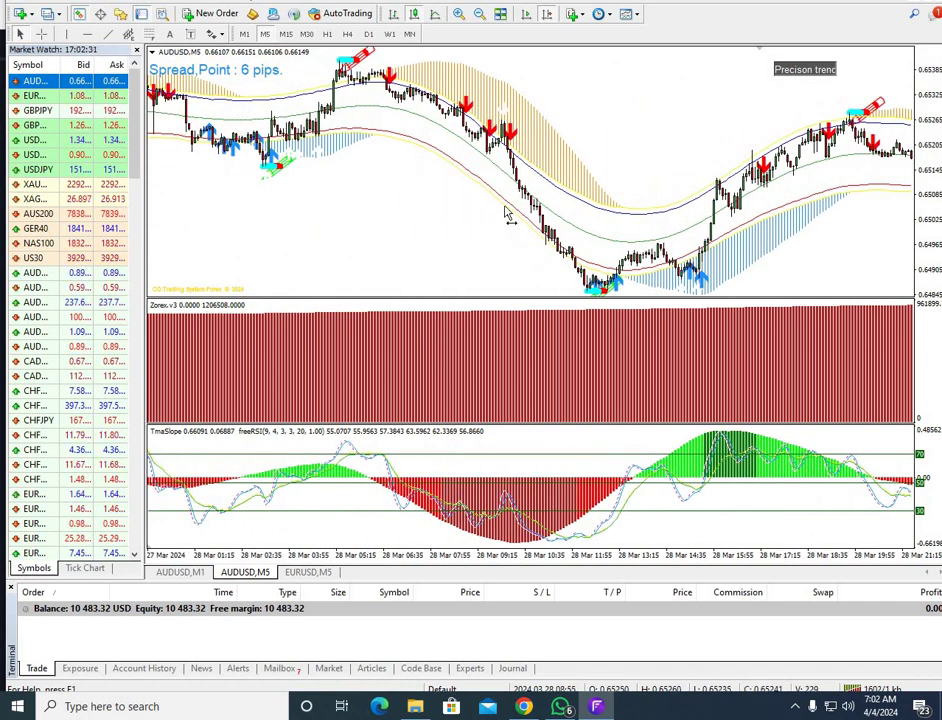
scroll(507, 213, "down", 6)
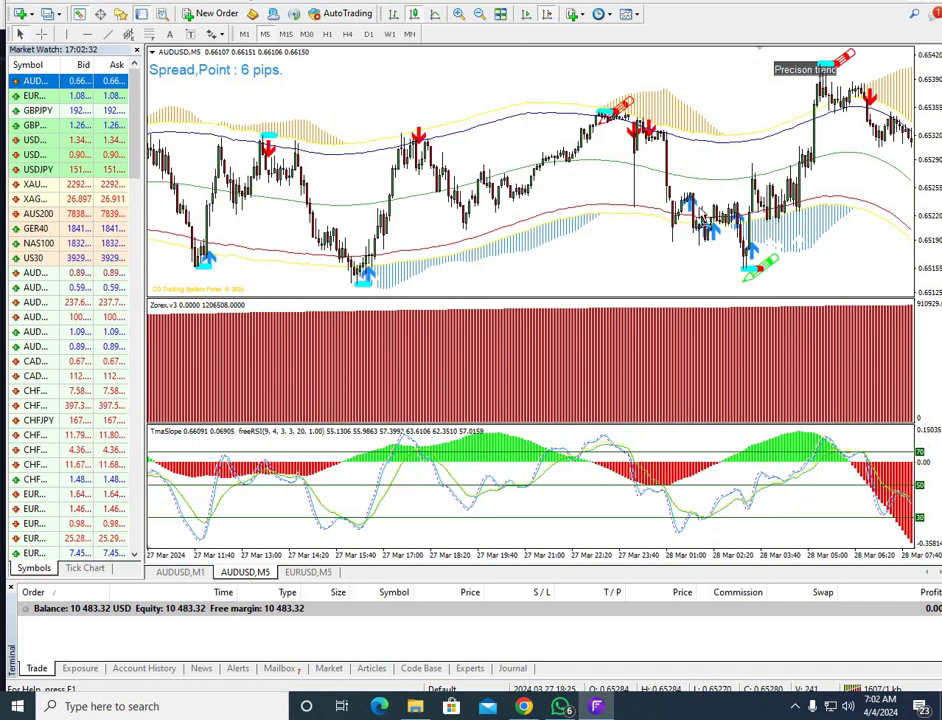
scroll(483, 175, "down", 6)
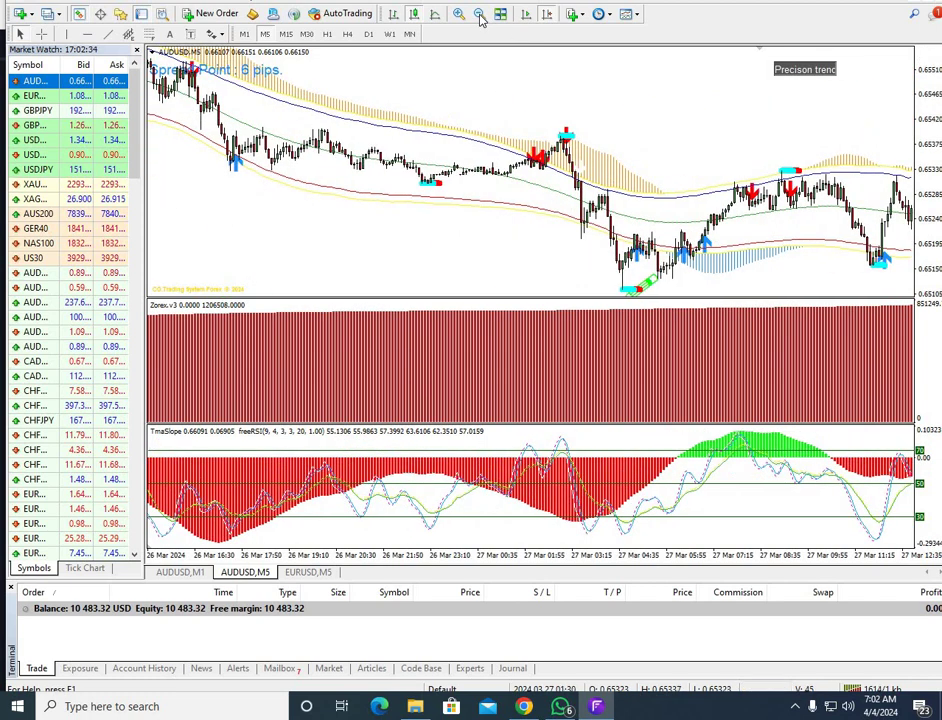
Examine the AUDUSD M5 signals over a wider time span, back to 15 March
left_click(480, 16)
left_click(480, 16)
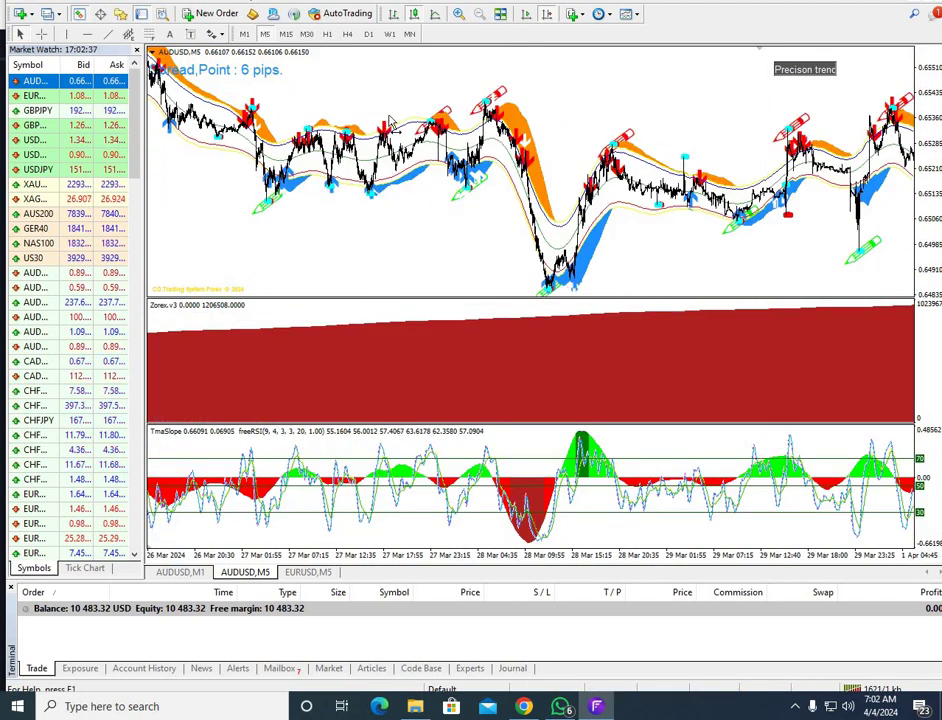
scroll(390, 120, "up", 5)
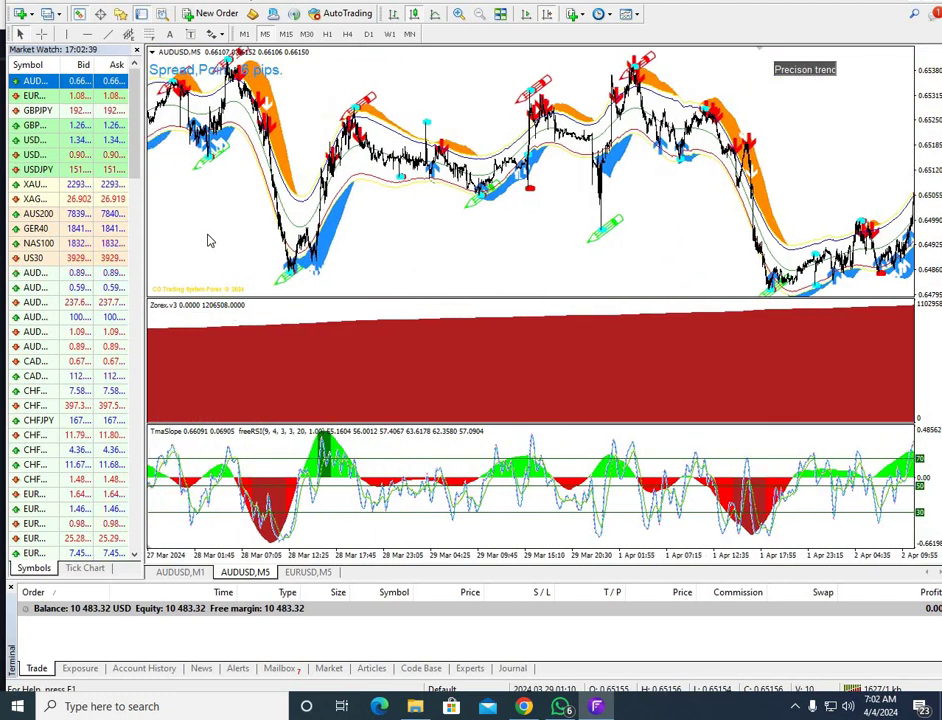
scroll(812, 269, "down", 3)
scroll(536, 269, "down", 3)
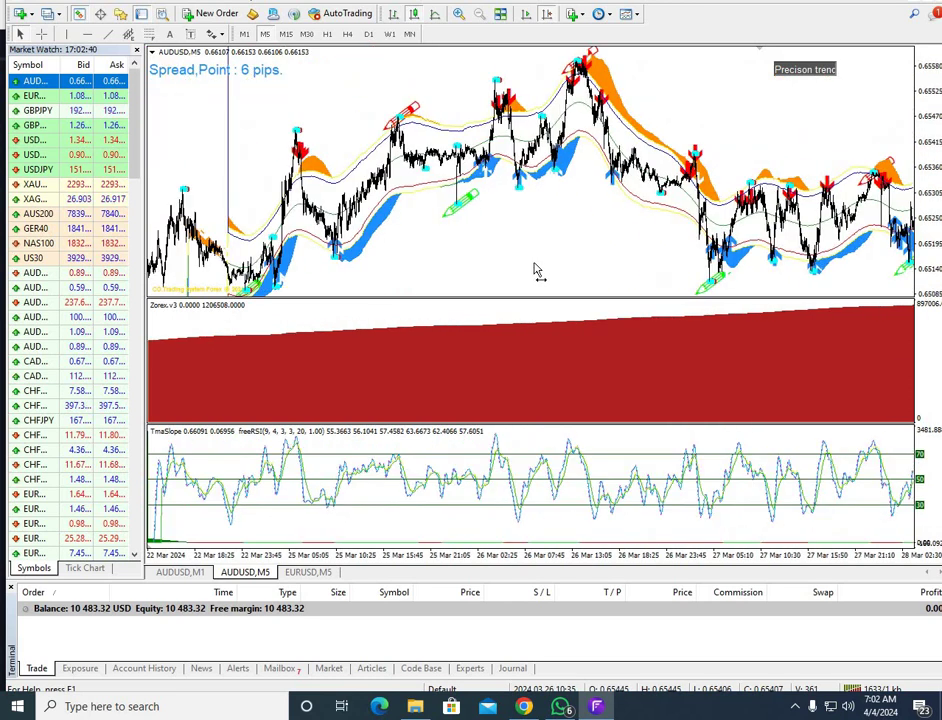
scroll(450, 230, "down", 9)
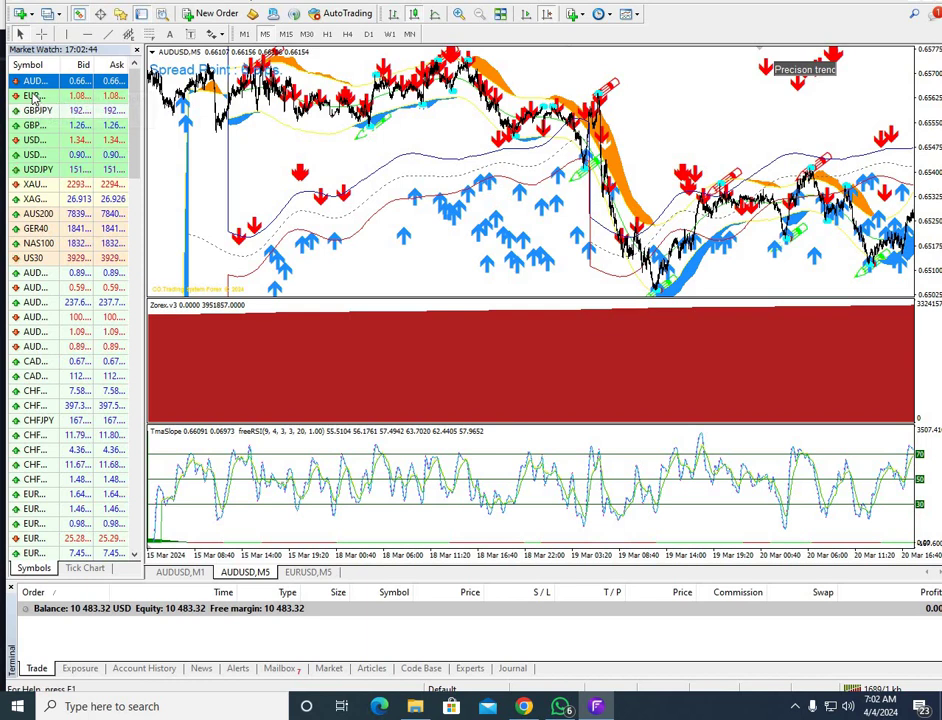
Switch the AUDUSD M5 chart to EURUSD and dismiss the alert window
left_click_drag(306, 114, 313, 114)
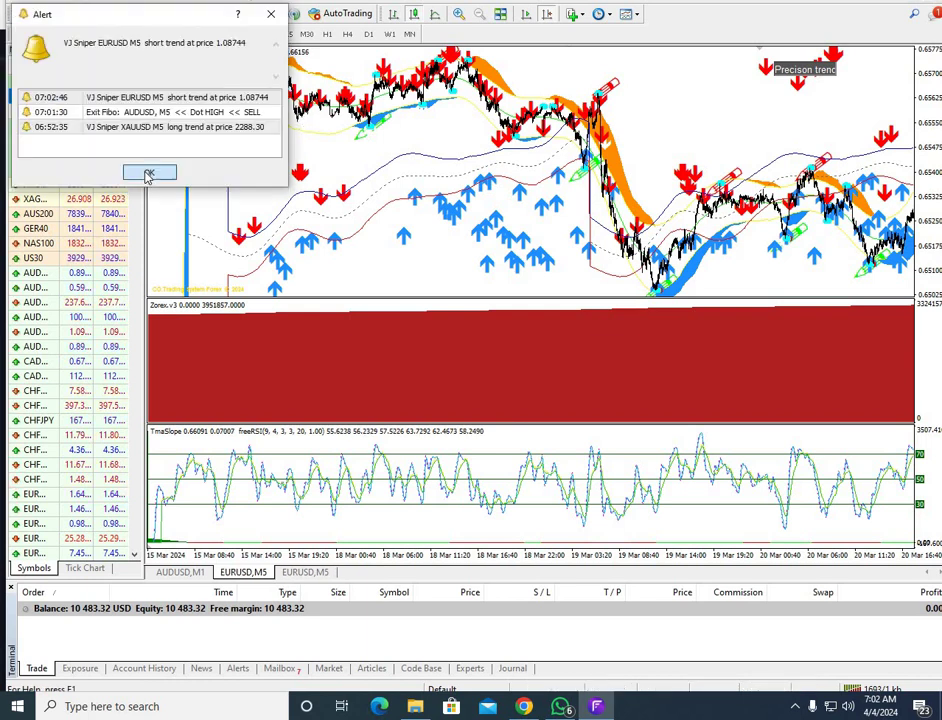
key("Escape")
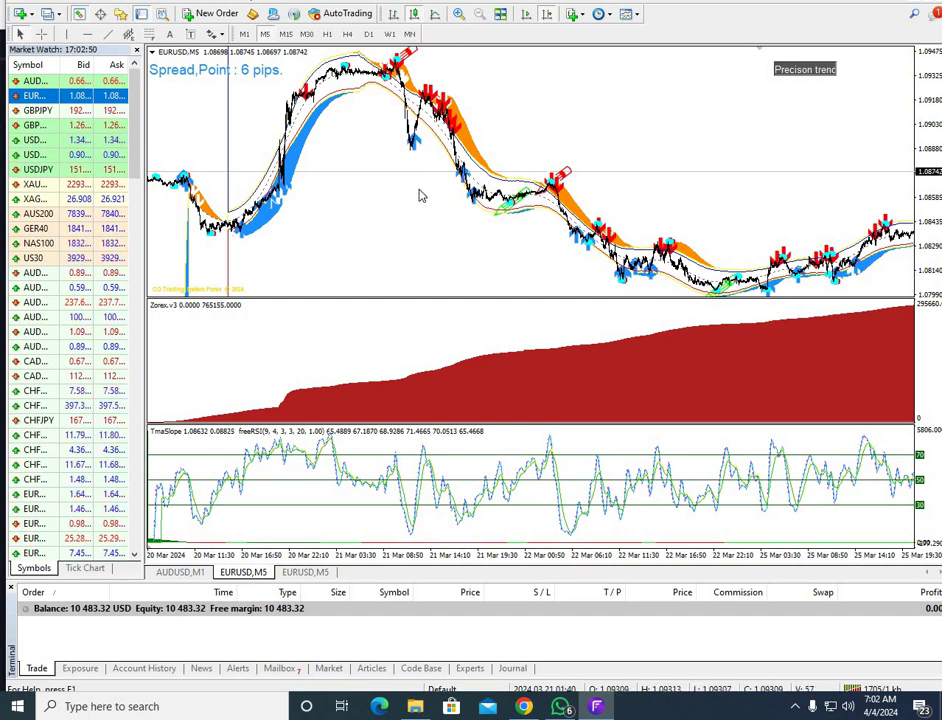
Examine the EURUSD M5 arrow signals, bands and oscillators from 20 March forward to 4 April
left_click_drag(452, 172, 235, 160)
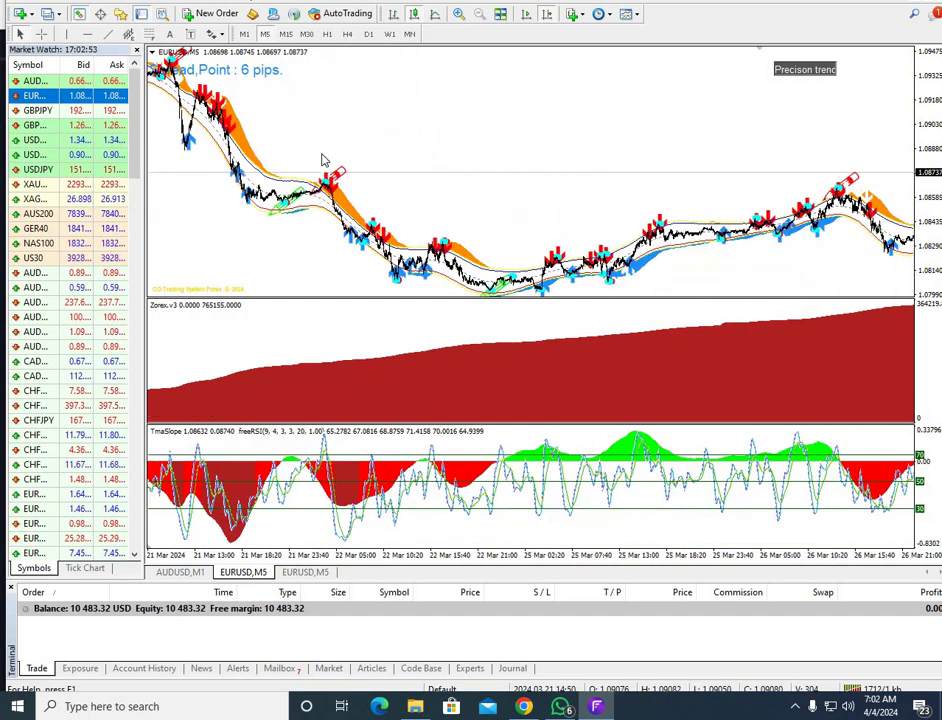
left_click_drag(672, 227, 385, 231)
scroll(395, 233, "down", 10)
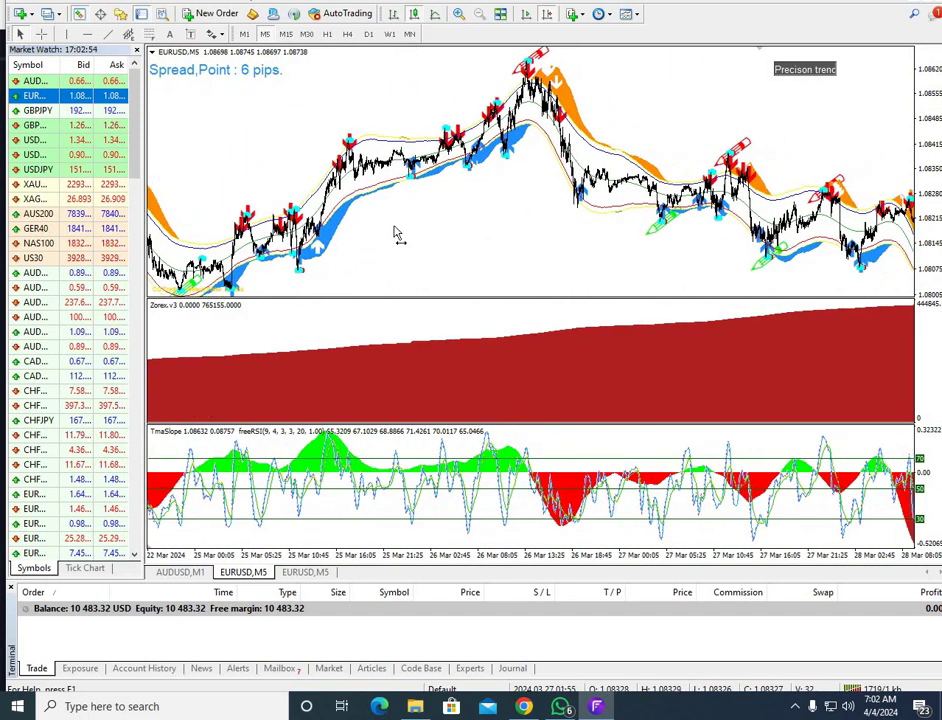
scroll(391, 172, "down", 15)
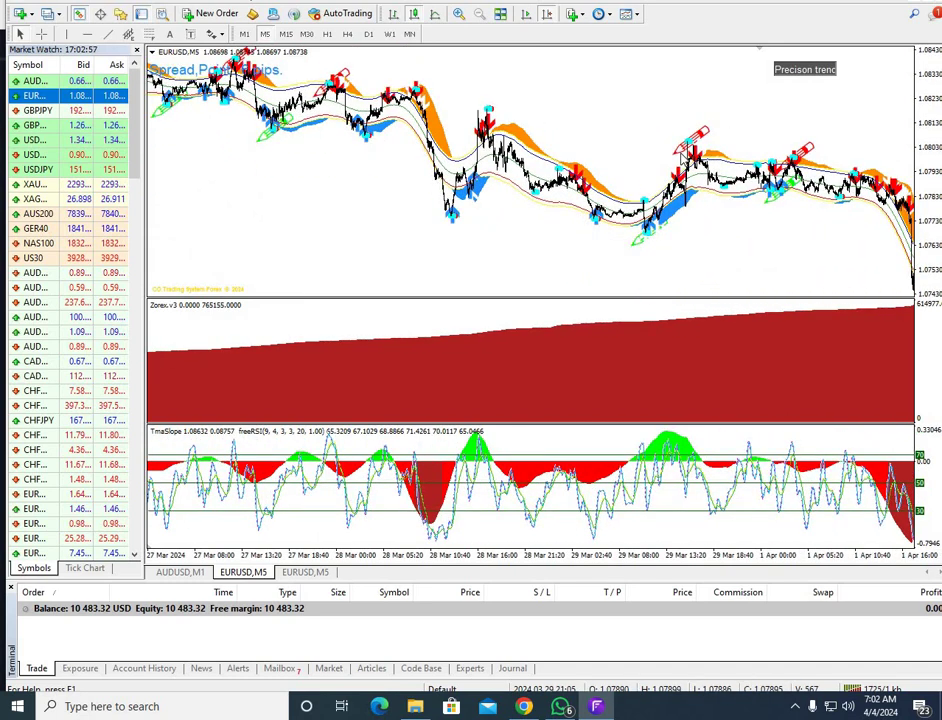
scroll(531, 200, "down", 10)
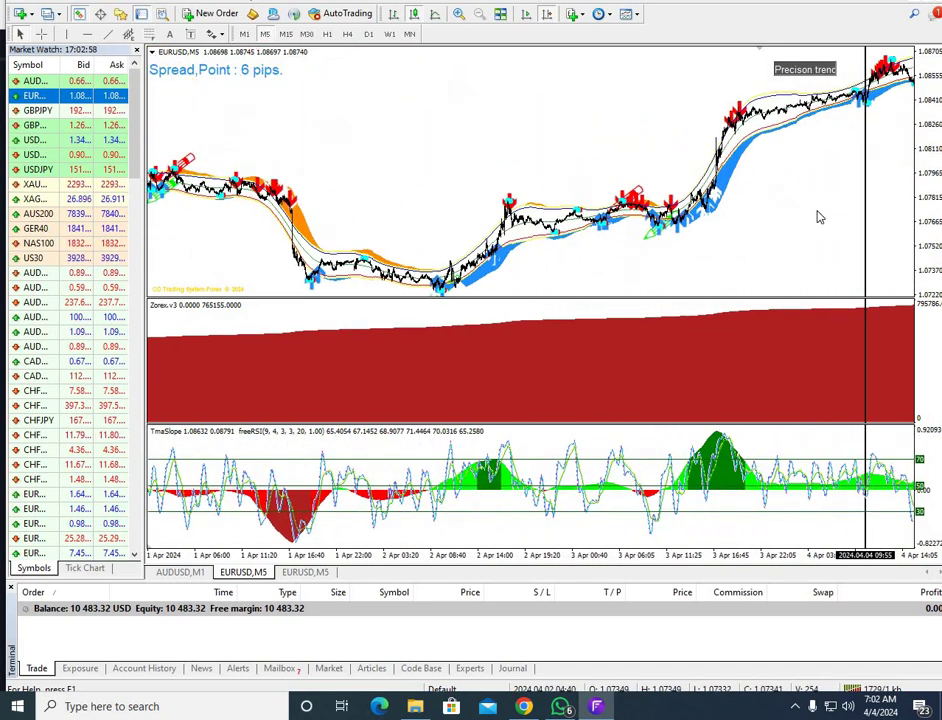
scroll(560, 200, "down", 10)
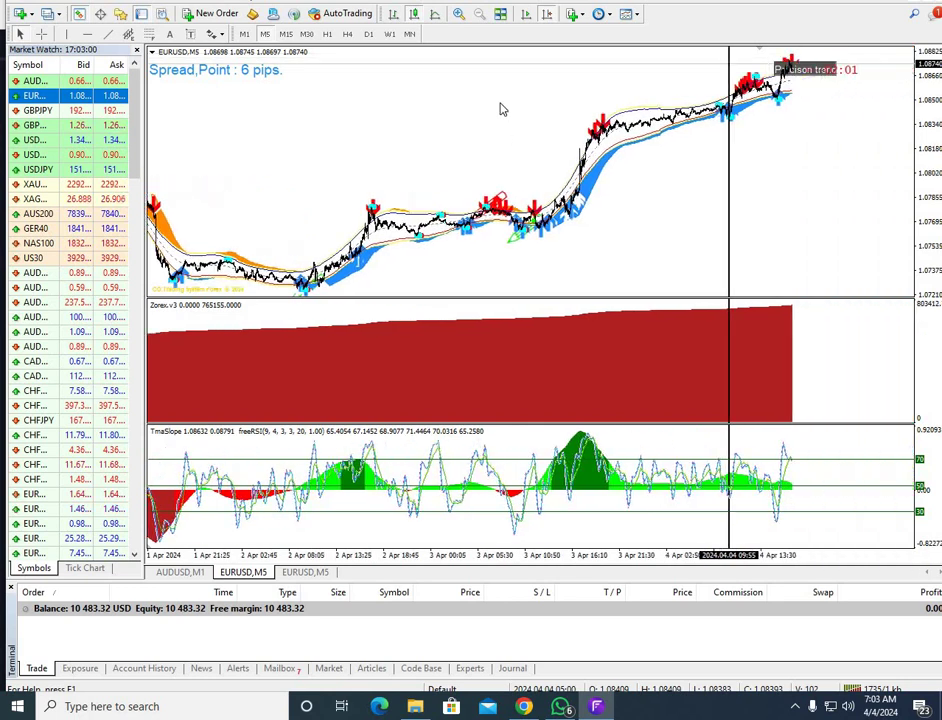
Examine the recent EURUSD M5 signals at candle level, covering 2 to 4 April
left_click(459, 15)
left_click(459, 15)
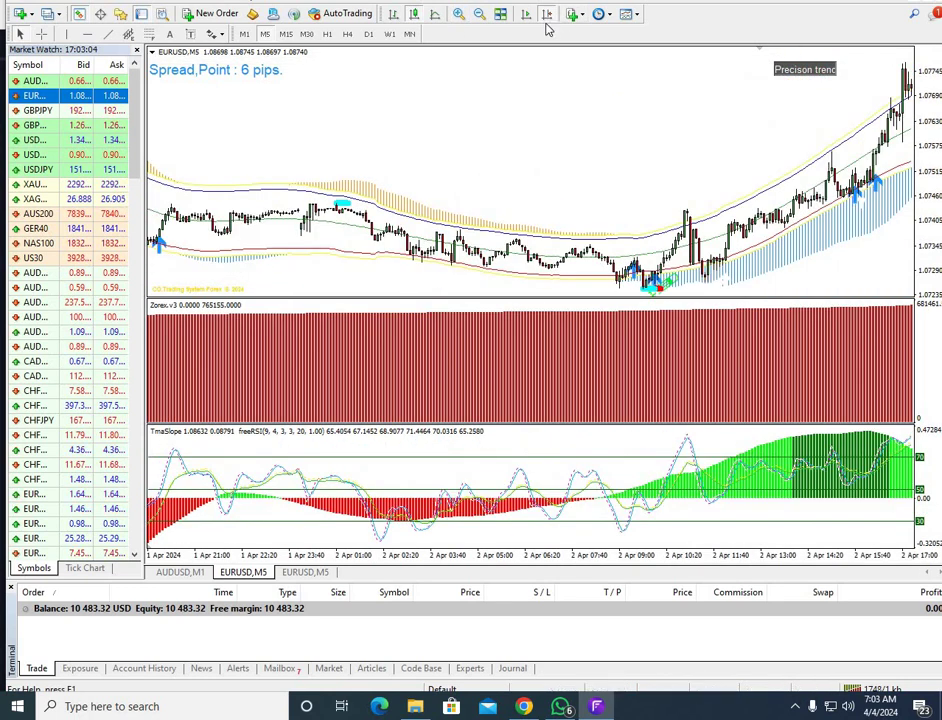
scroll(193, 479, "down", 10)
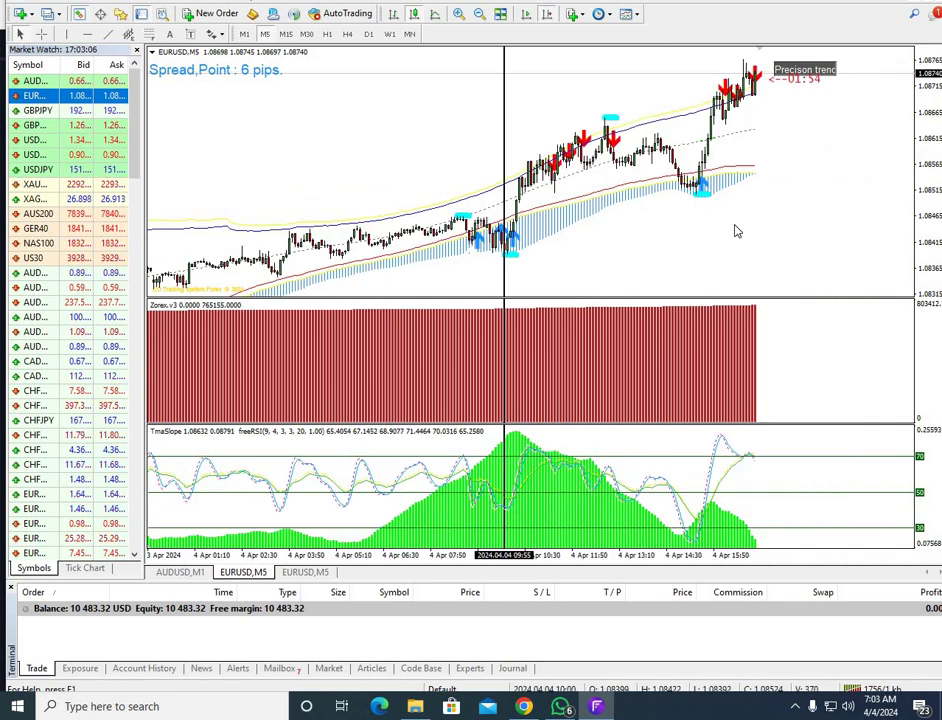
left_click_drag(438, 198, 882, 199)
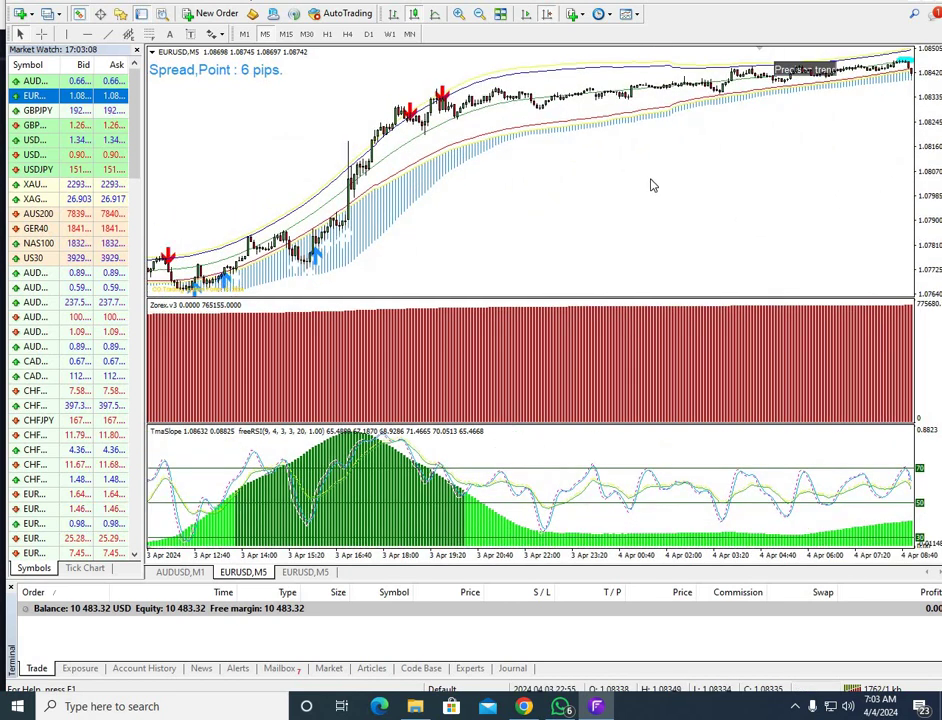
scroll(542, 59, "up", 5)
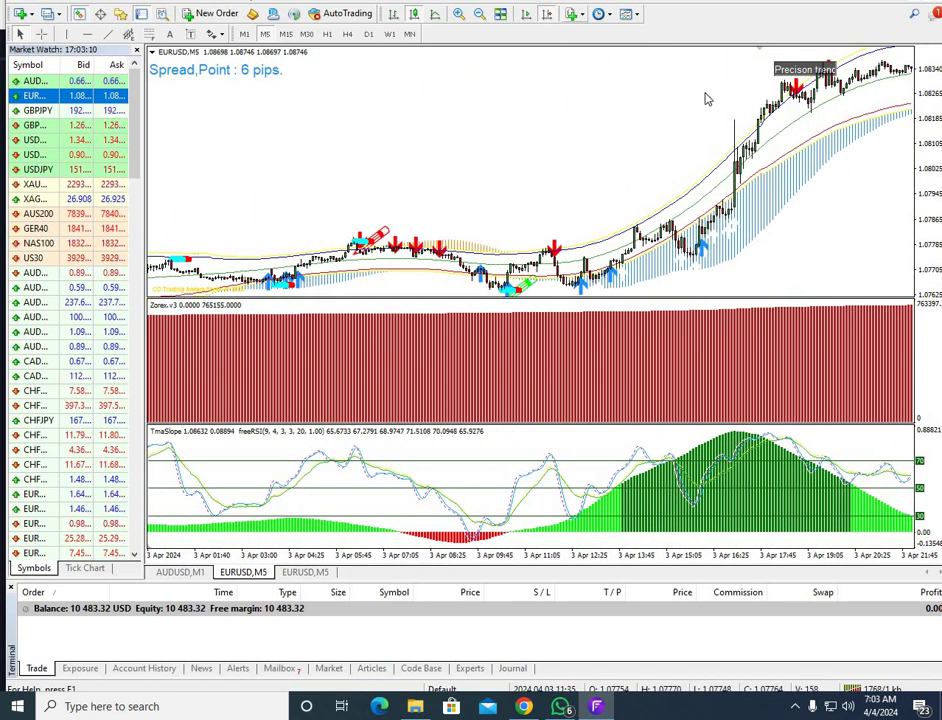
scroll(706, 96, "down", 5)
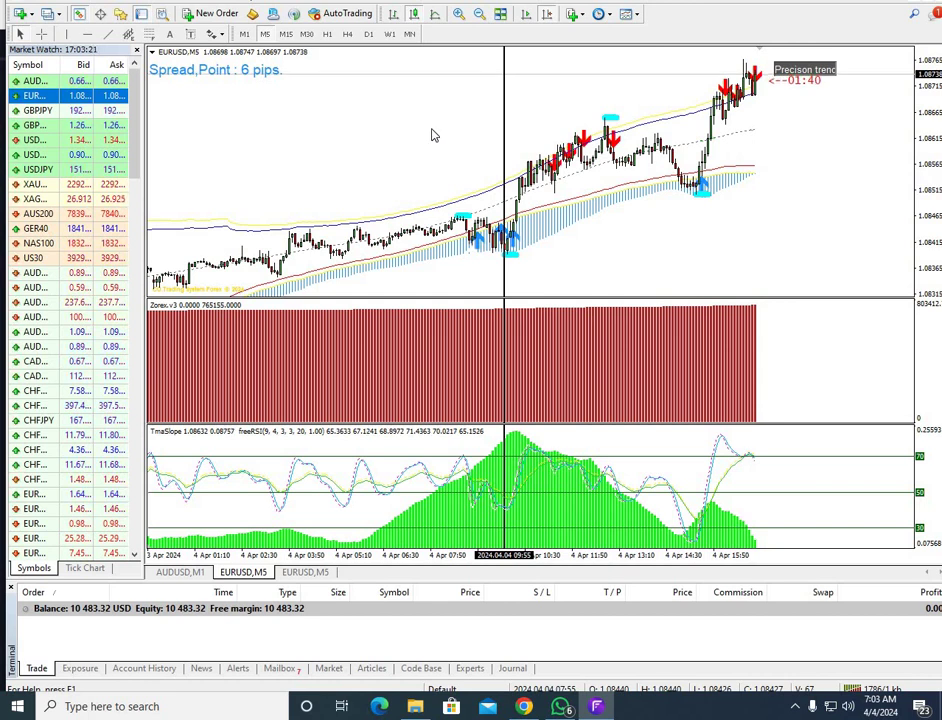
Switch to TradingView in Chrome and examine the BTCUSD 5-minute signals and trend bands back to the morning of 2 April
left_click(521, 707)
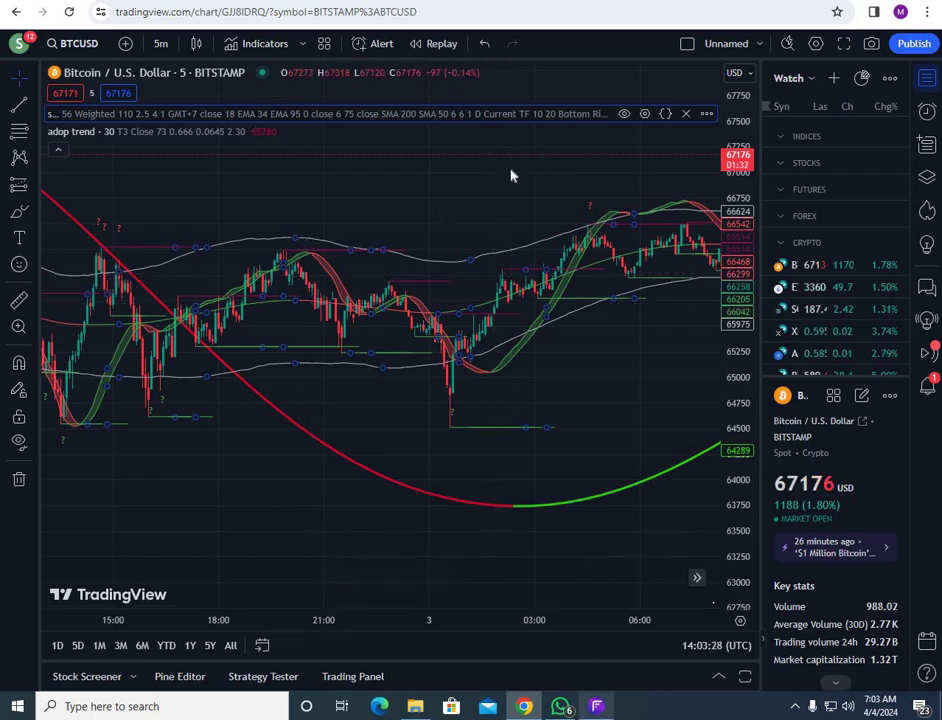
key("alt+Tab")
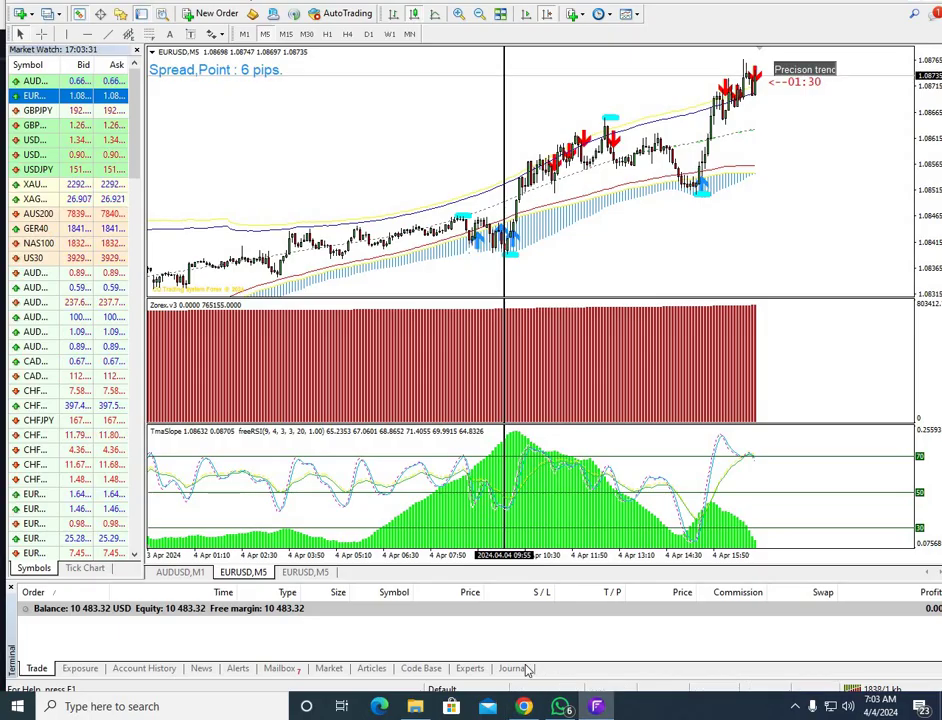
key("alt+Tab")
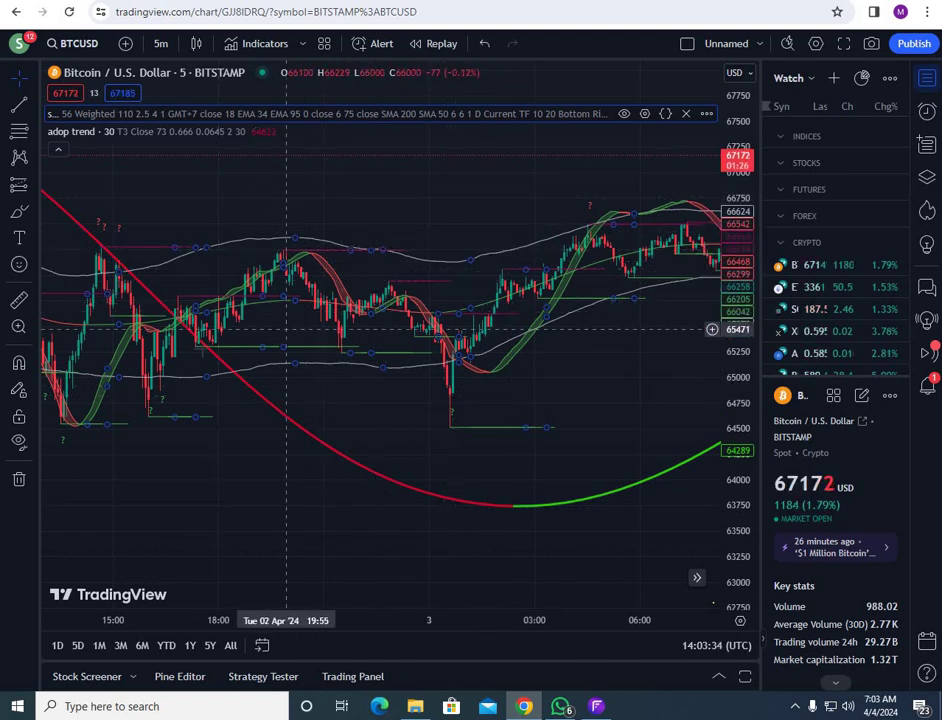
left_click_drag(315, 269, 368, 242)
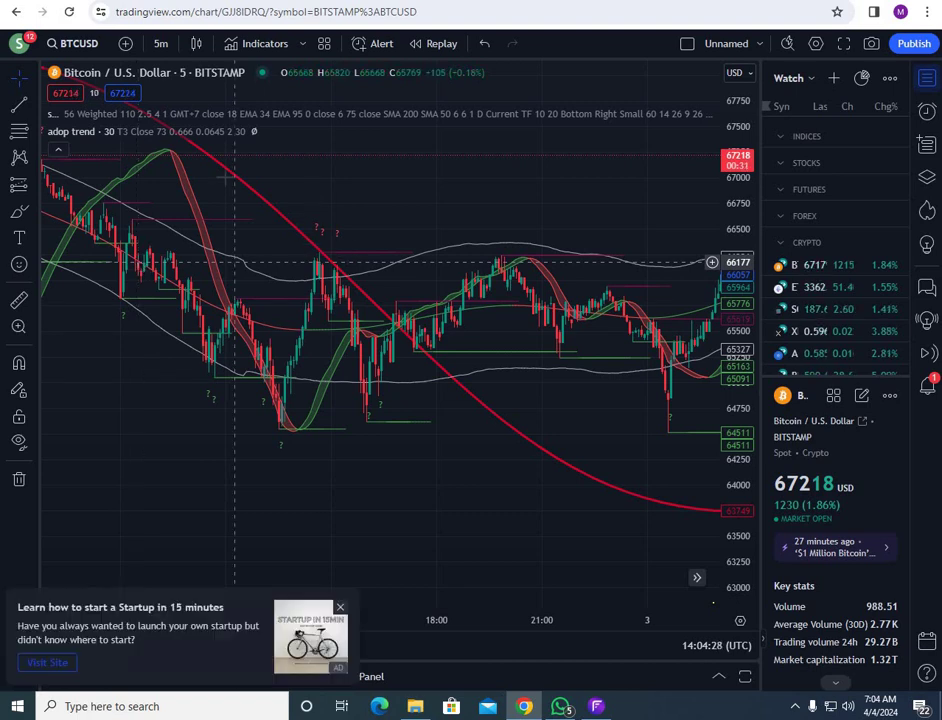
scroll(258, 186, "left", 5)
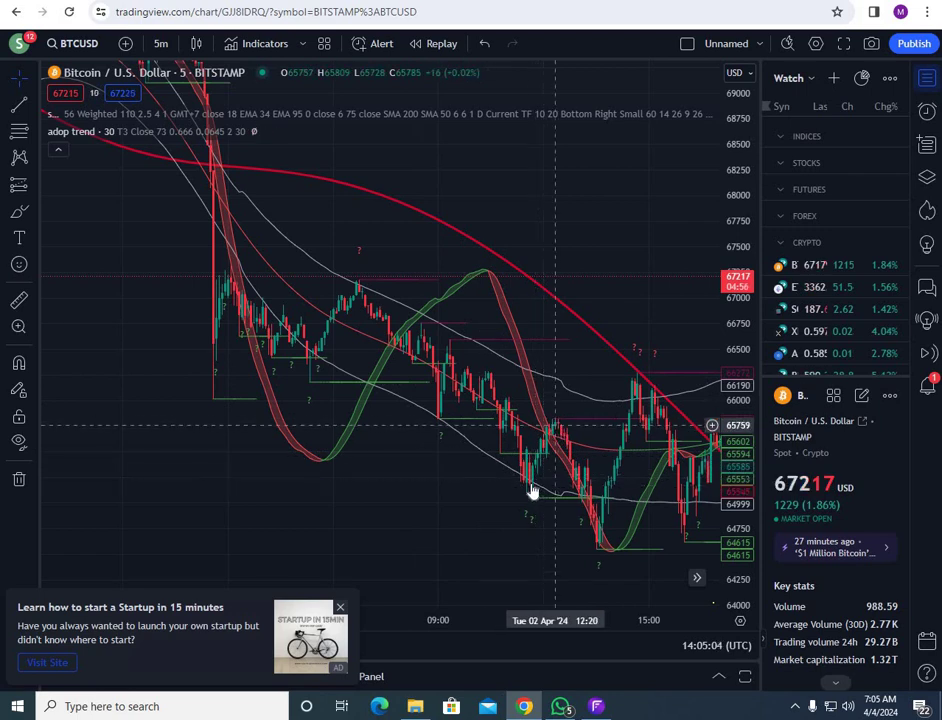
Examine the BTCUSD 5-minute signals against the bands and adop trend line, from 2 April forward to the afternoon of 3 April
left_click_drag(488, 426, 348, 393)
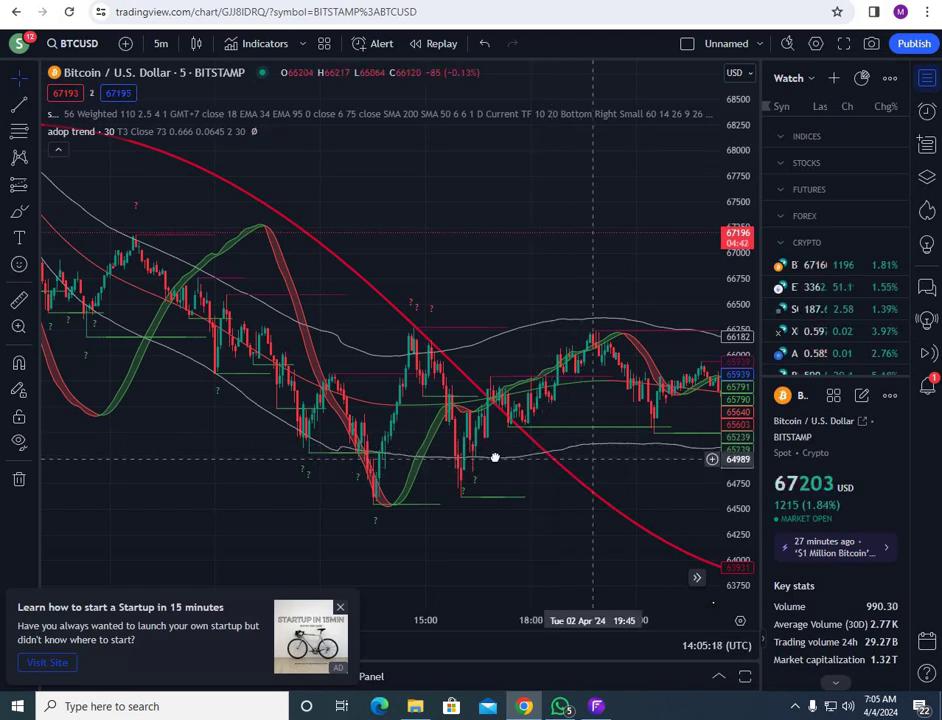
left_click_drag(467, 457, 403, 457)
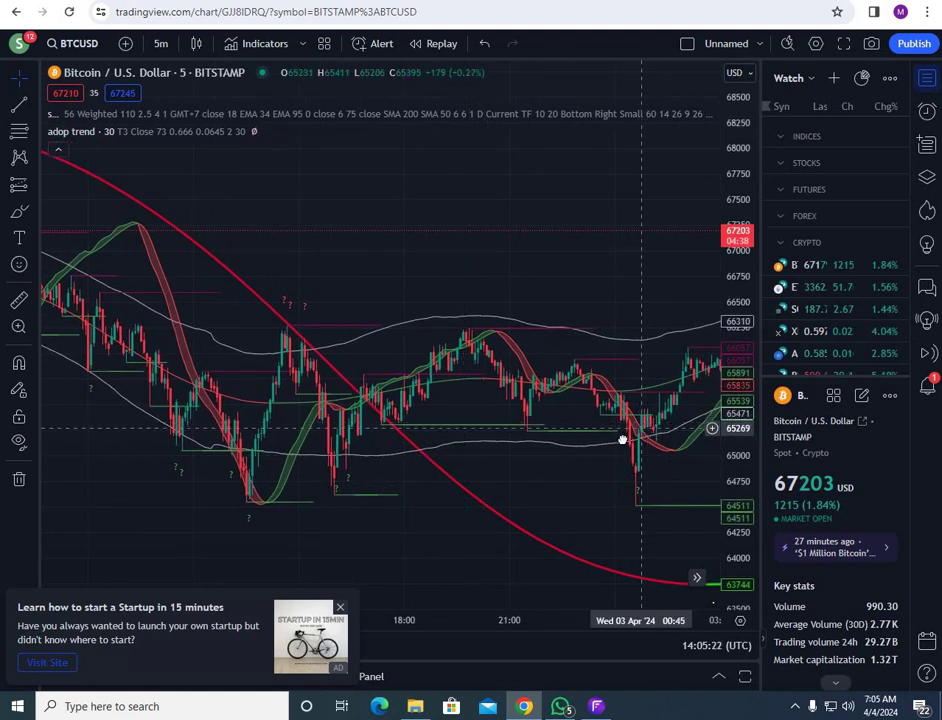
scroll(529, 469, "right", 5)
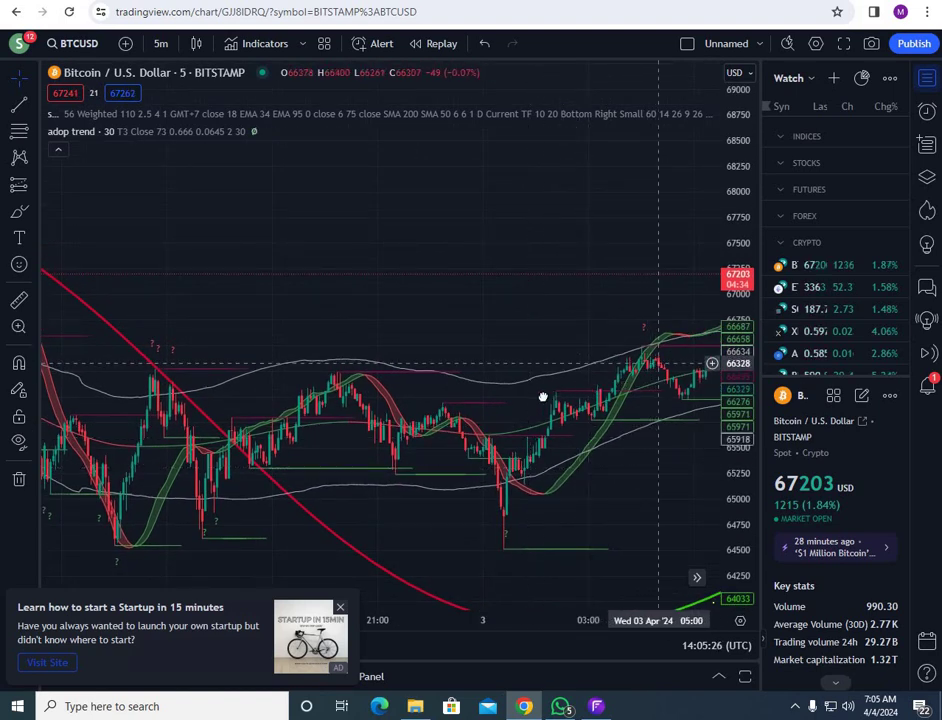
left_click_drag(542, 396, 293, 418)
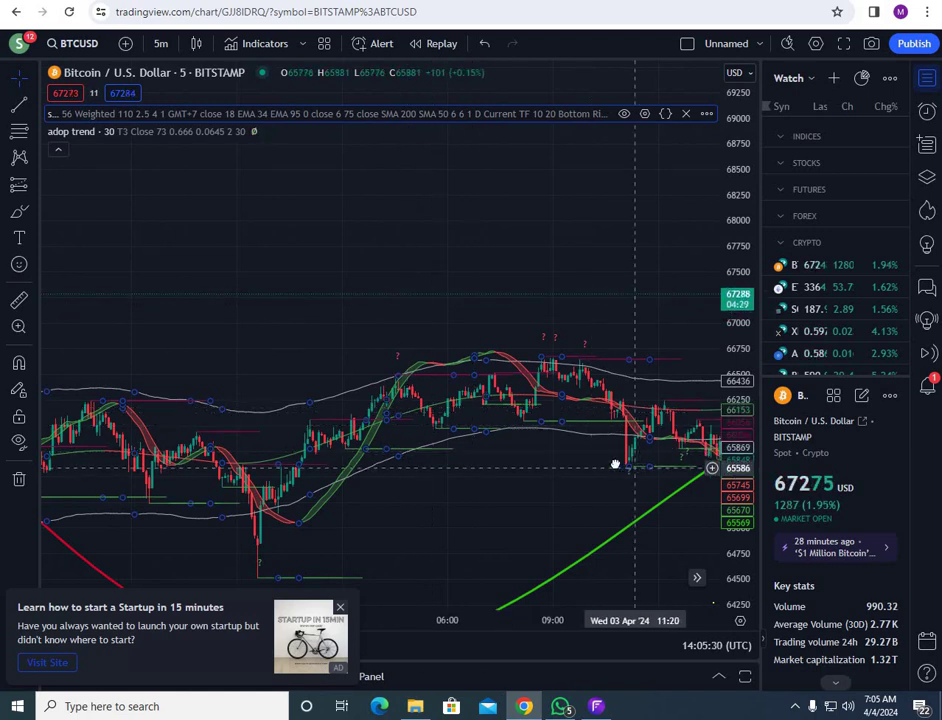
scroll(562, 473, "right", 3)
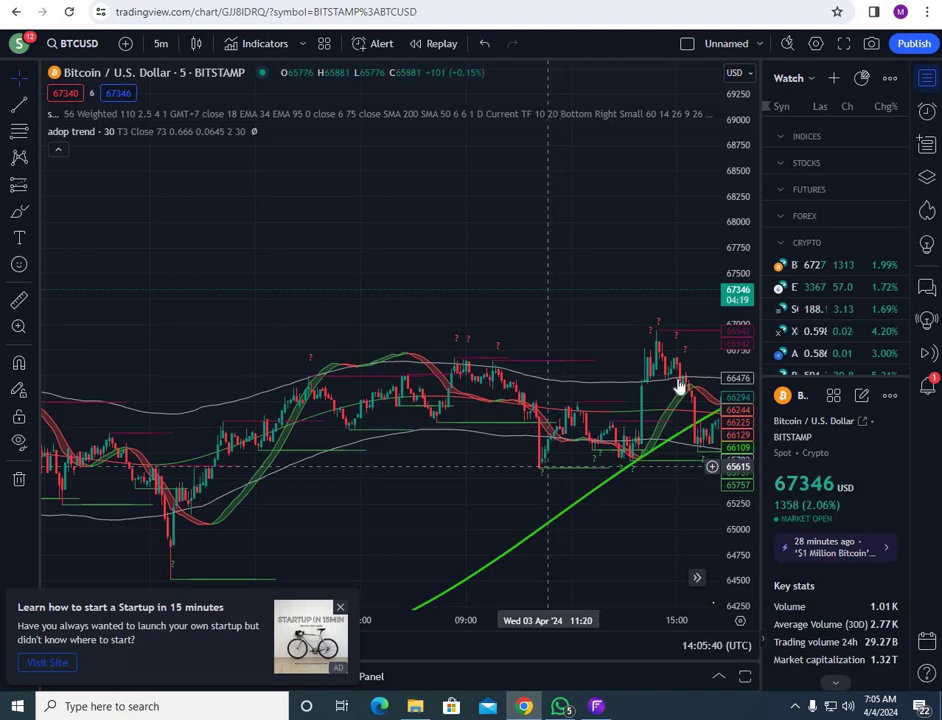
Examine the BTCUSD 5-minute signals against the bands and adop trend line, from 3 April afternoon to the latest 4 April candle
left_click_drag(661, 402, 536, 407)
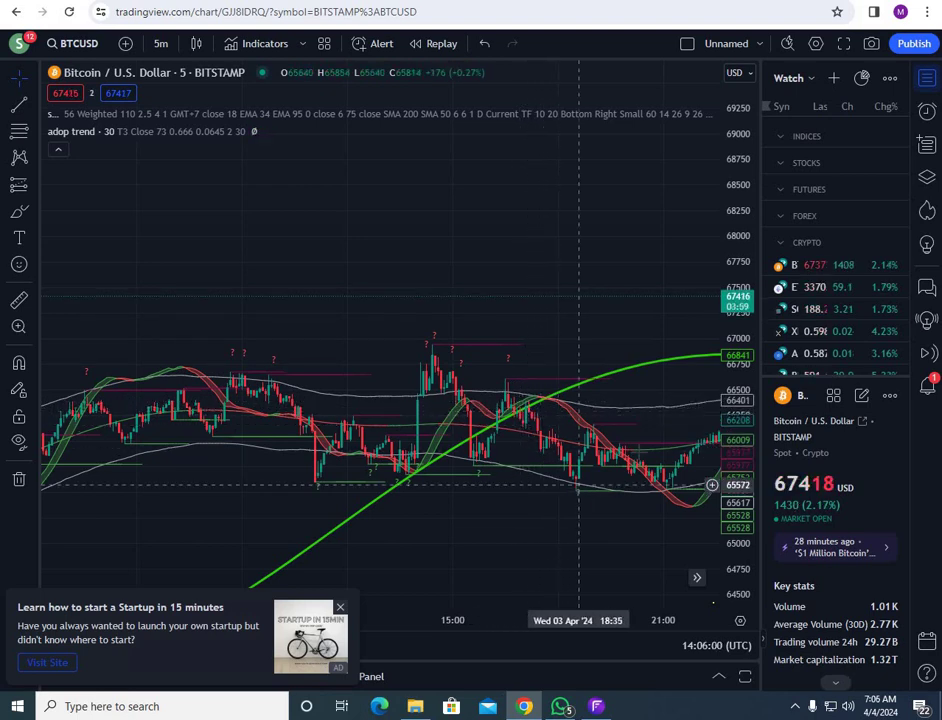
left_click_drag(492, 446, 423, 442)
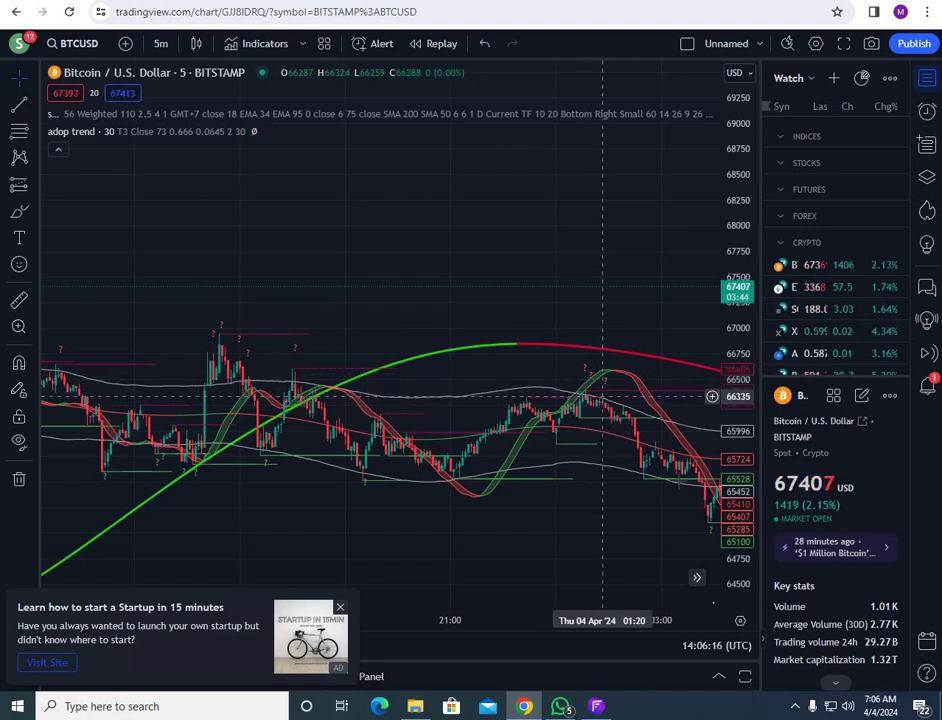
left_click_drag(733, 470, 568, 471)
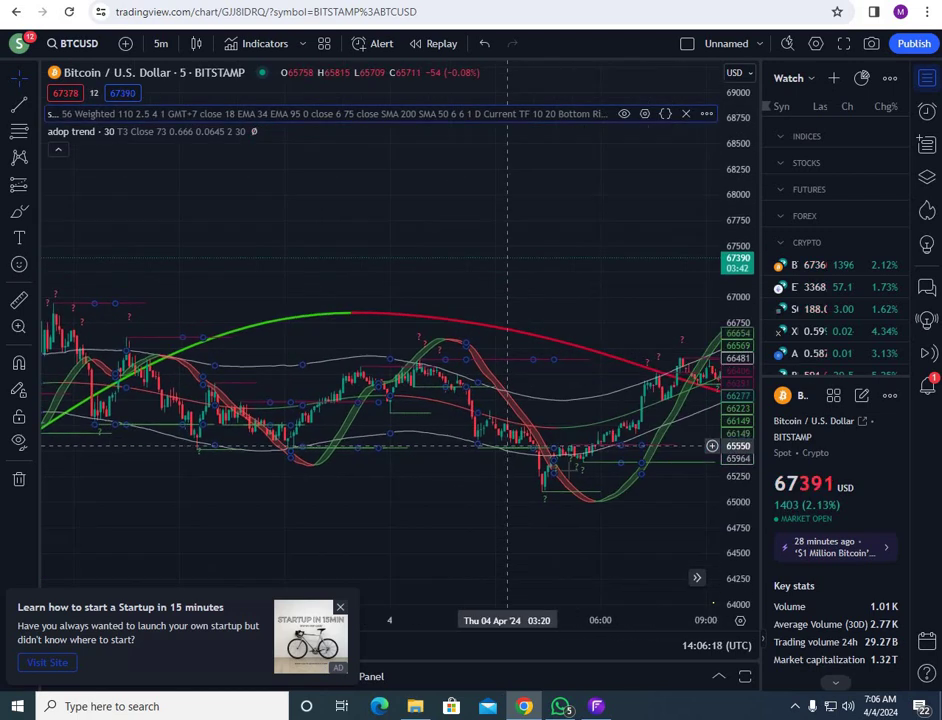
left_click_drag(584, 417, 486, 377)
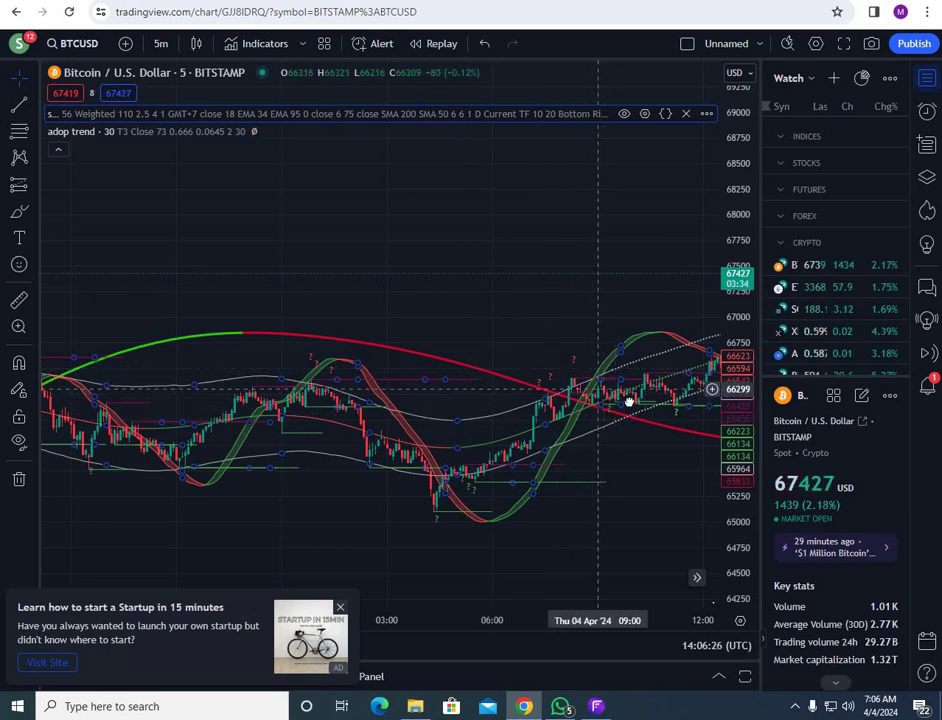
left_click_drag(635, 400, 515, 410)
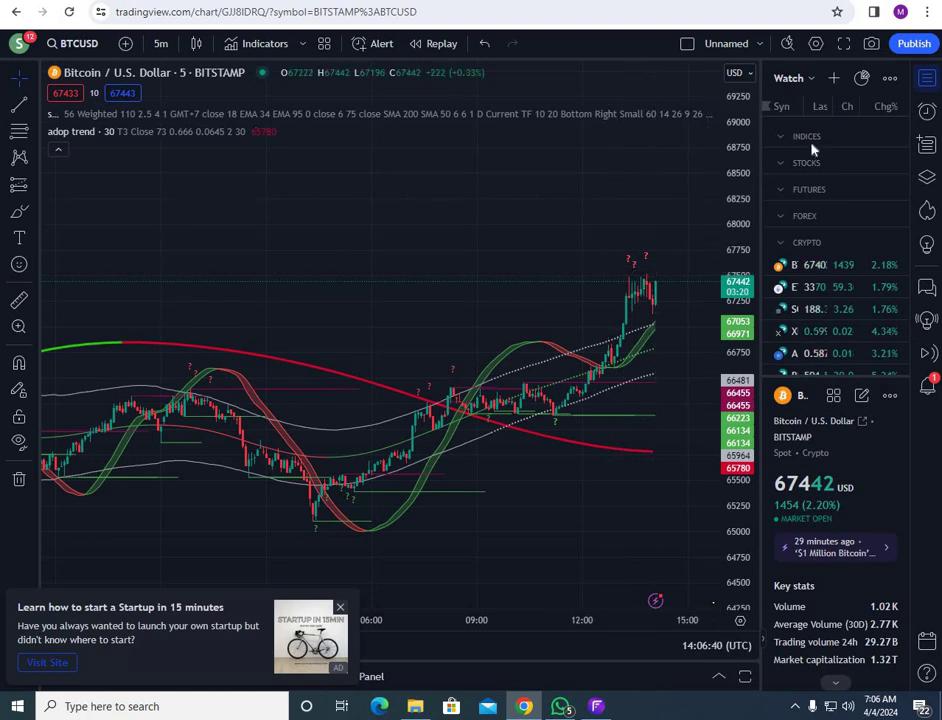
Switch the watchlist to the forex list and load the EURUSD 5-minute chart from it
left_click(810, 78)
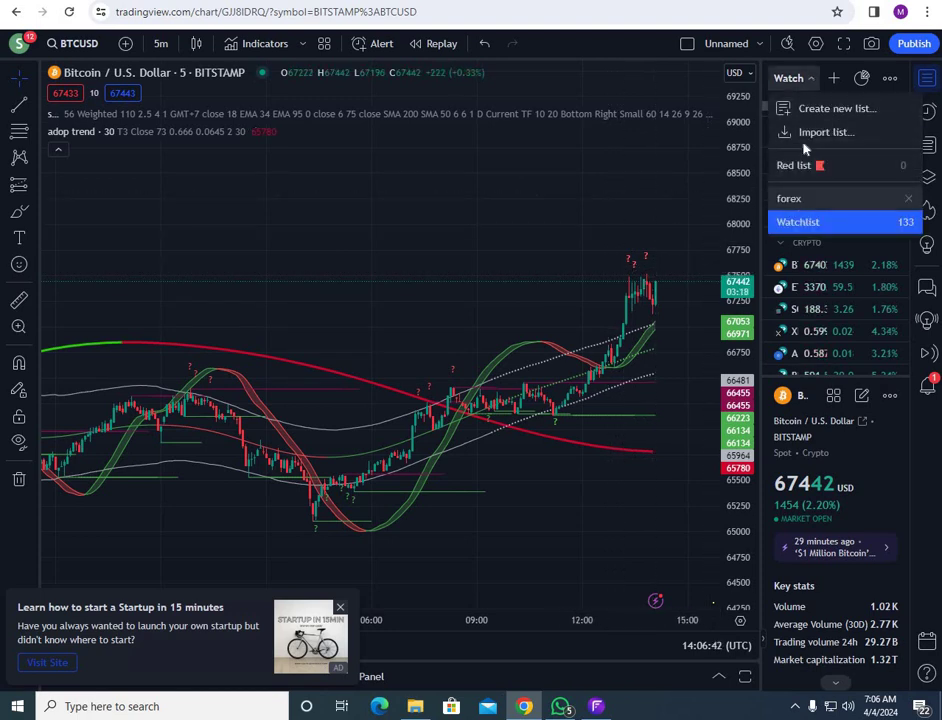
left_click(789, 198)
left_click(800, 131)
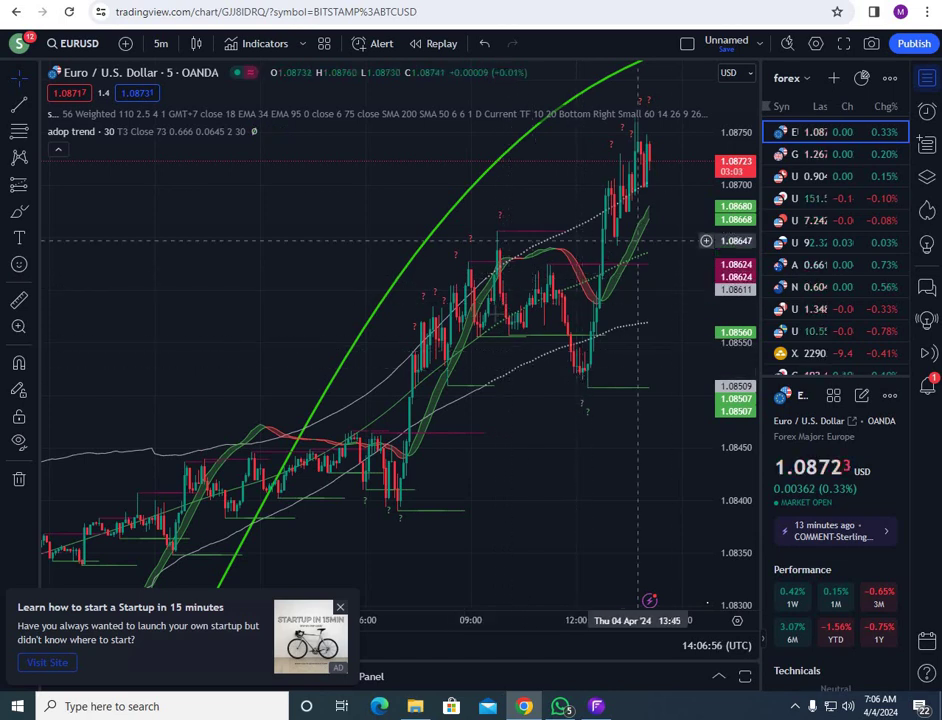
Examine the EURUSD 5-minute signals and trend bands from the latest 4 April candle back to early 3 April
left_click_drag(658, 205, 503, 305)
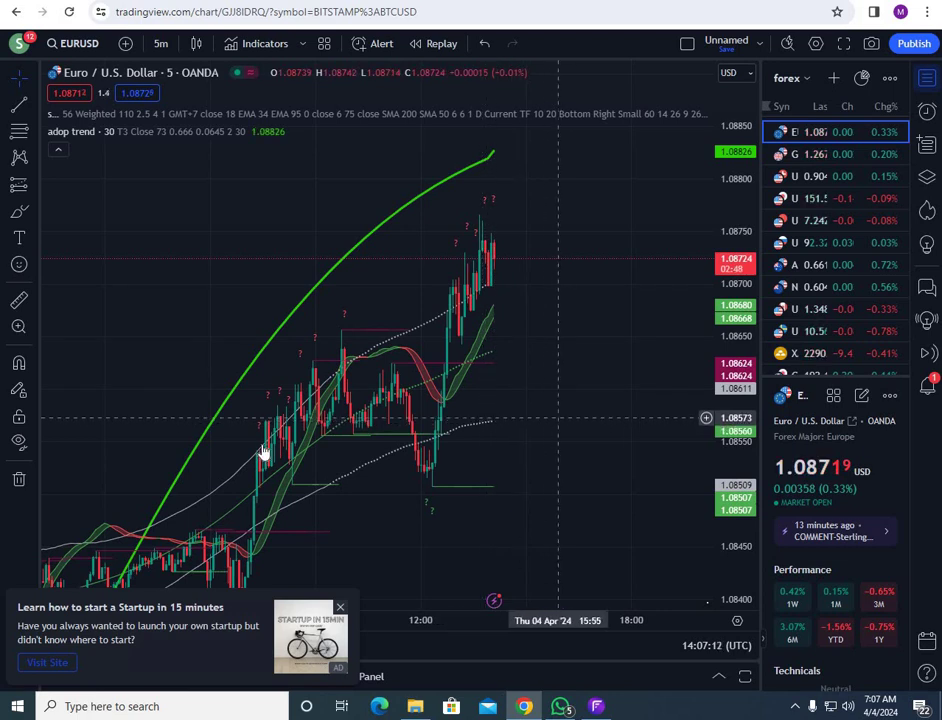
left_click_drag(499, 321, 694, 273)
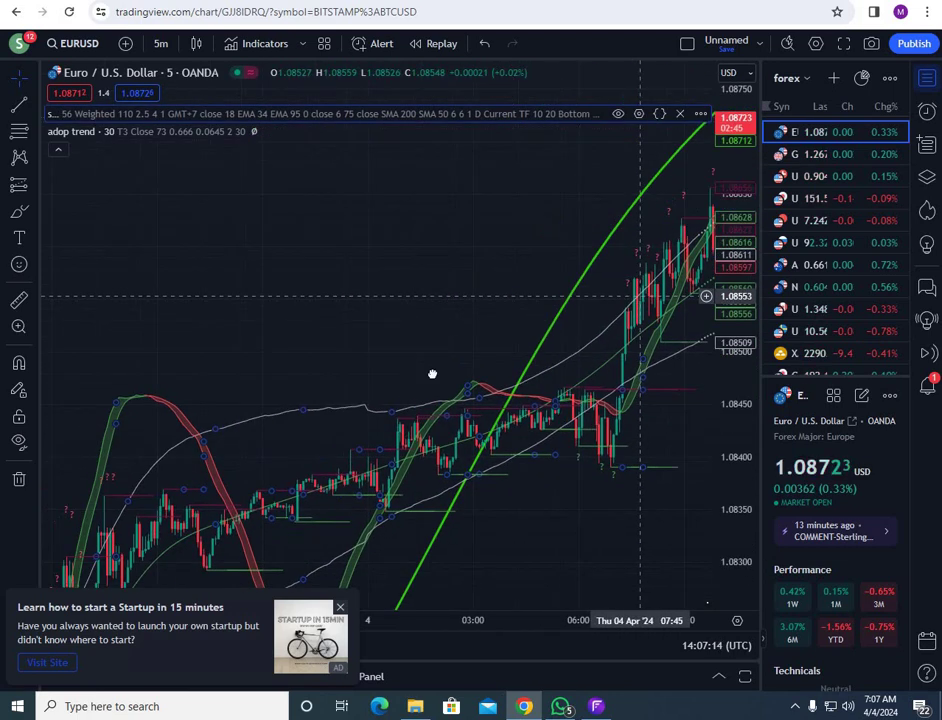
scroll(406, 316, "left", 3)
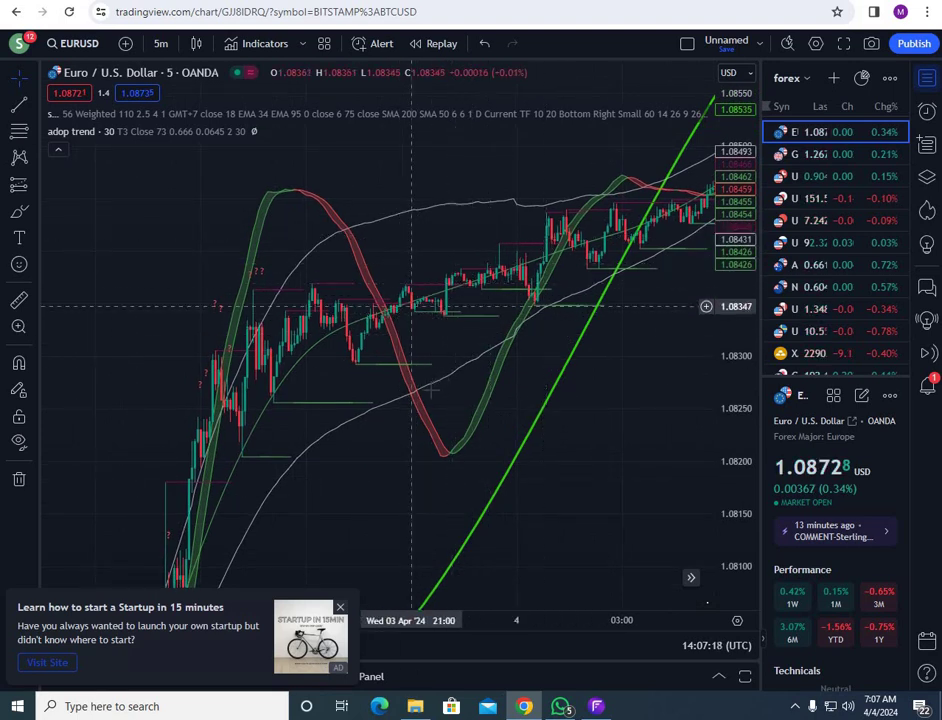
scroll(352, 302, "left", 5)
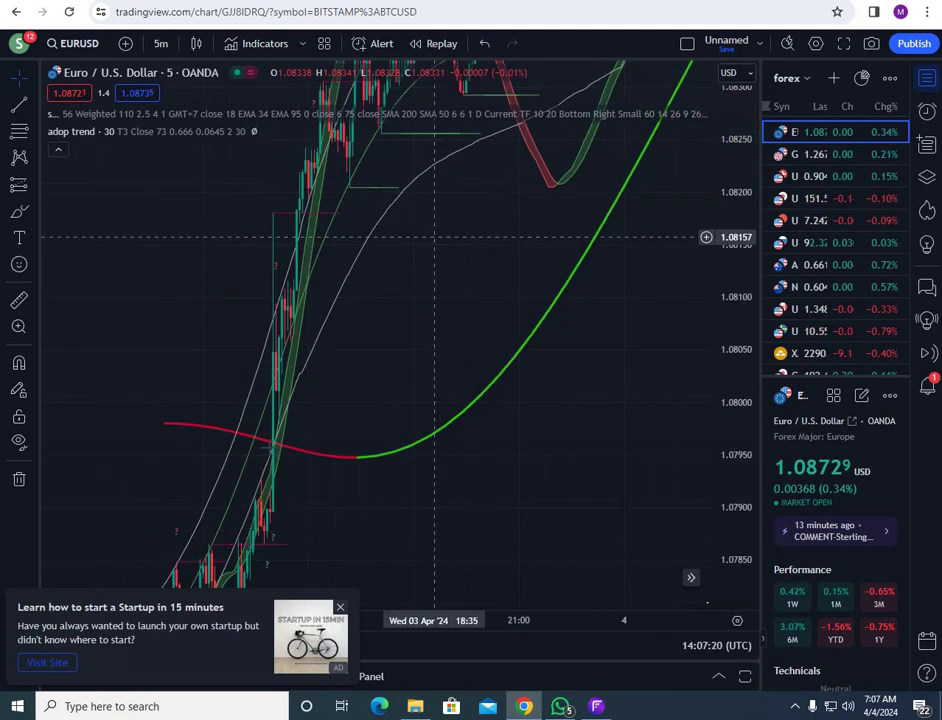
scroll(452, 228, "left", 5)
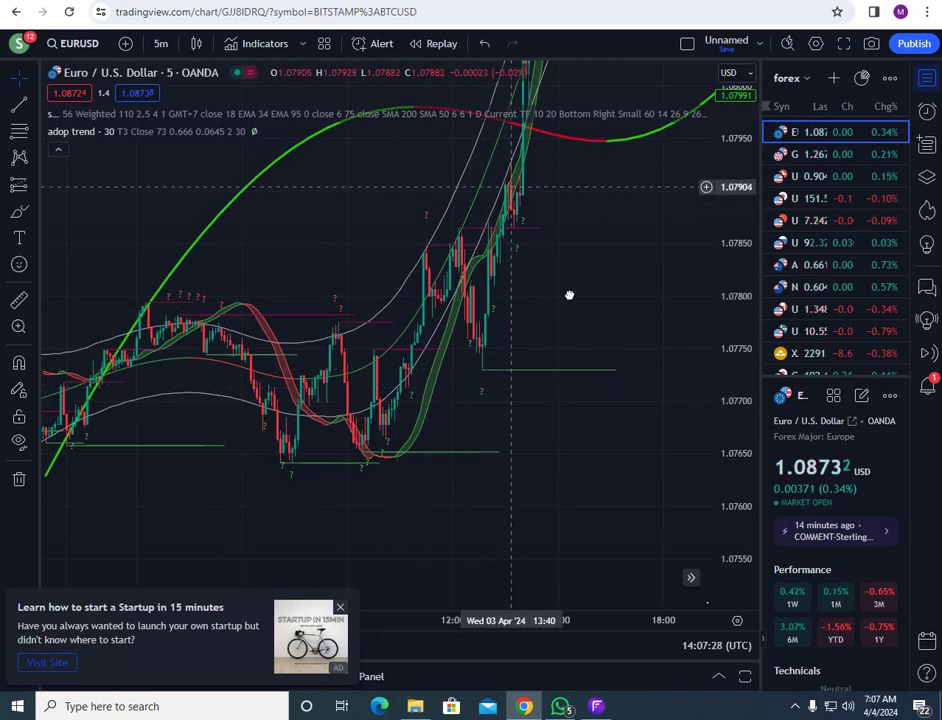
scroll(399, 322, "left", 8)
scroll(273, 412, "left", 4)
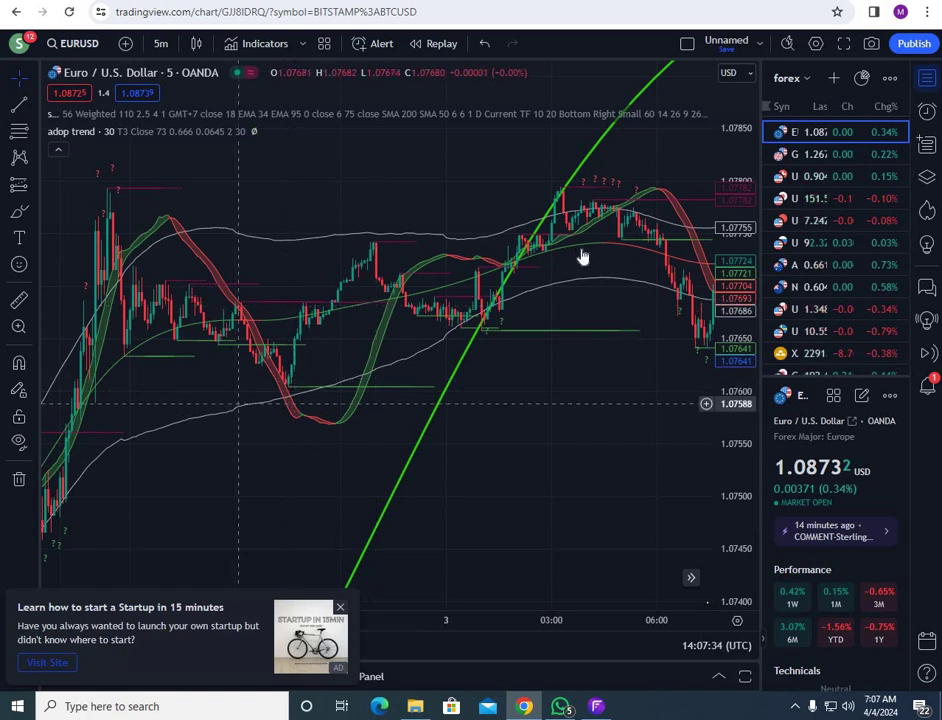
Examine the EURUSD 5-minute signals around the 2 April rise and back to the morning of 1 April
left_click_drag(209, 421, 582, 248)
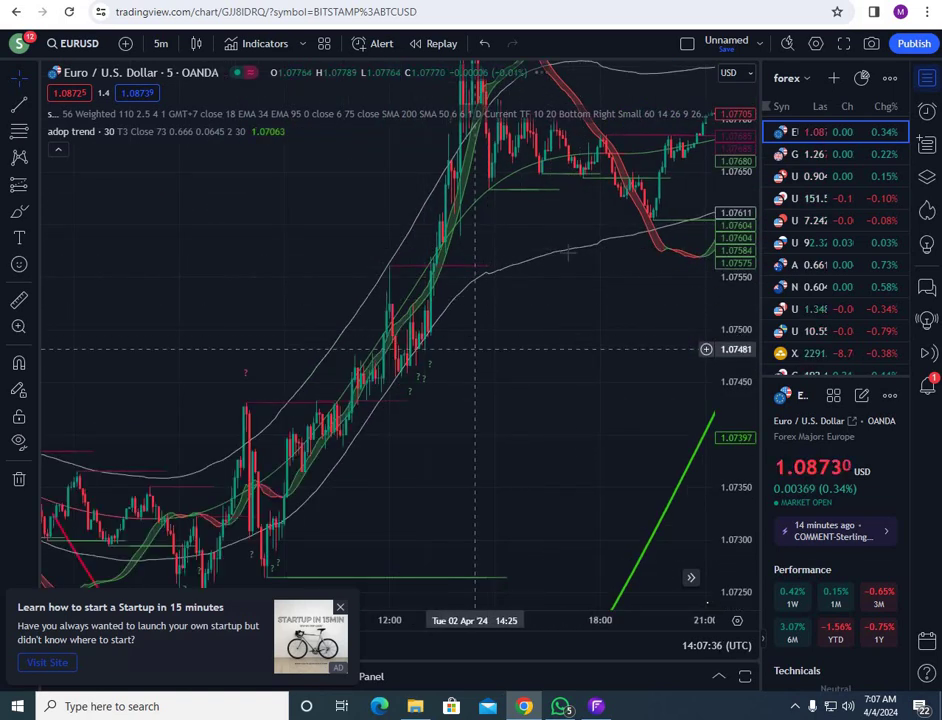
left_click_drag(311, 388, 397, 381)
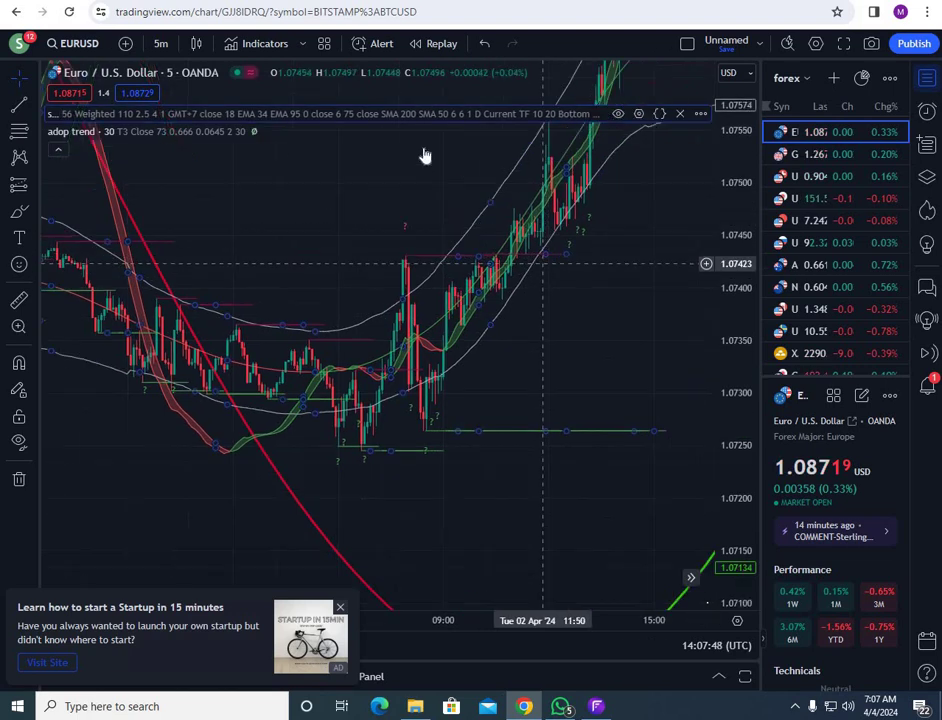
mouse_move(423, 154)
left_mouse_down()
mouse_move(256, 377)
mouse_move(592, 204)
left_mouse_up()
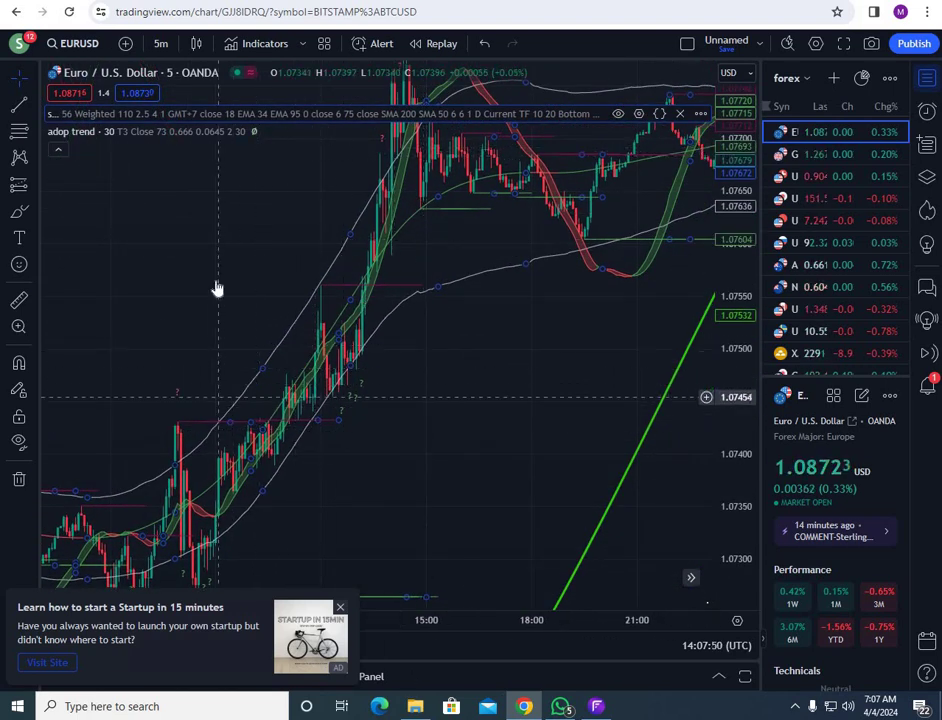
left_click_drag(170, 276, 256, 358)
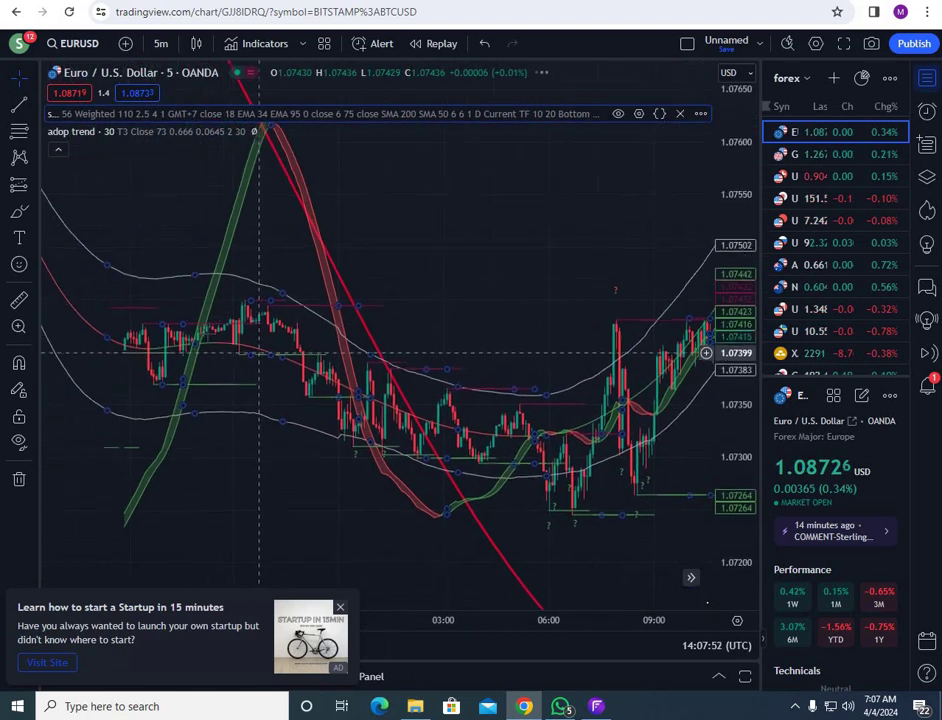
left_click_drag(150, 266, 620, 453)
left_click_drag(288, 253, 385, 482)
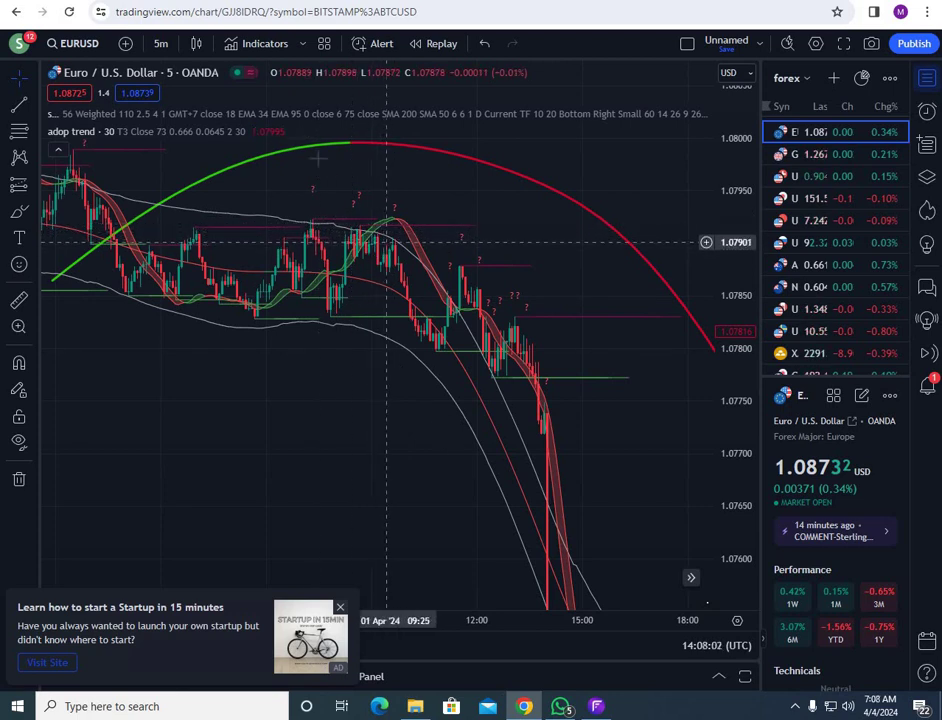
Examine the EURUSD 5-minute signals around the 1 April drop and back through 29 March to 28 March
scroll(487, 530, "right", 3)
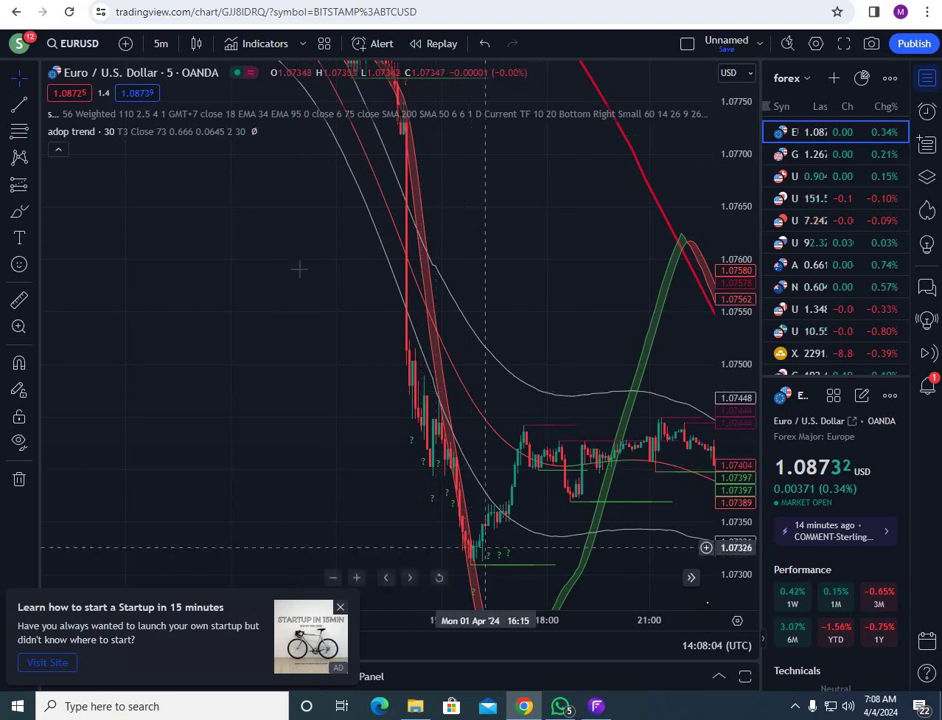
scroll(292, 357, "left", 5)
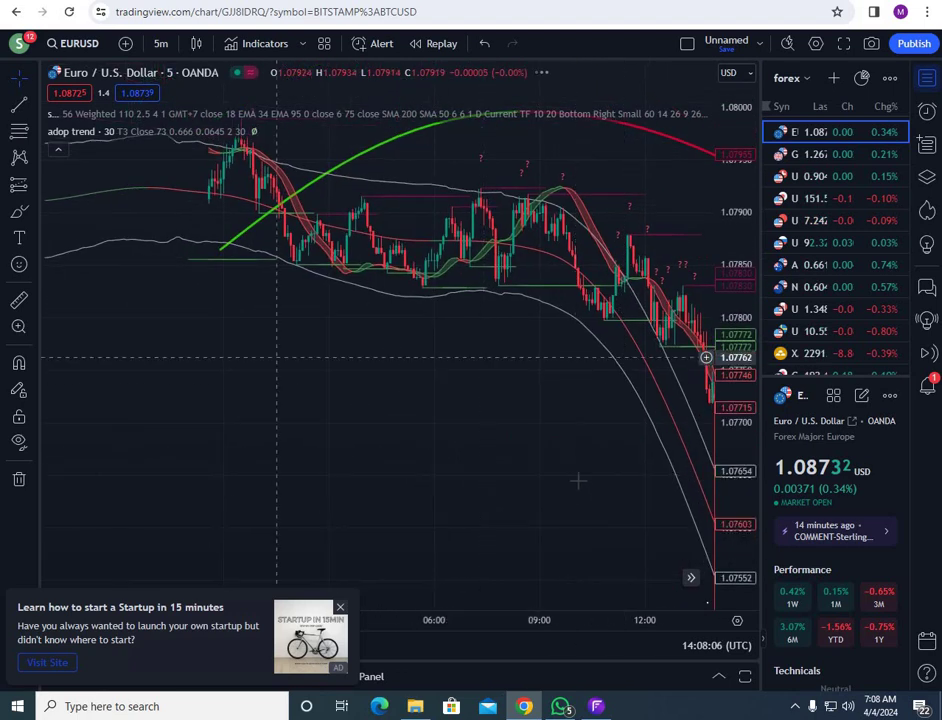
scroll(277, 357, "left", 5)
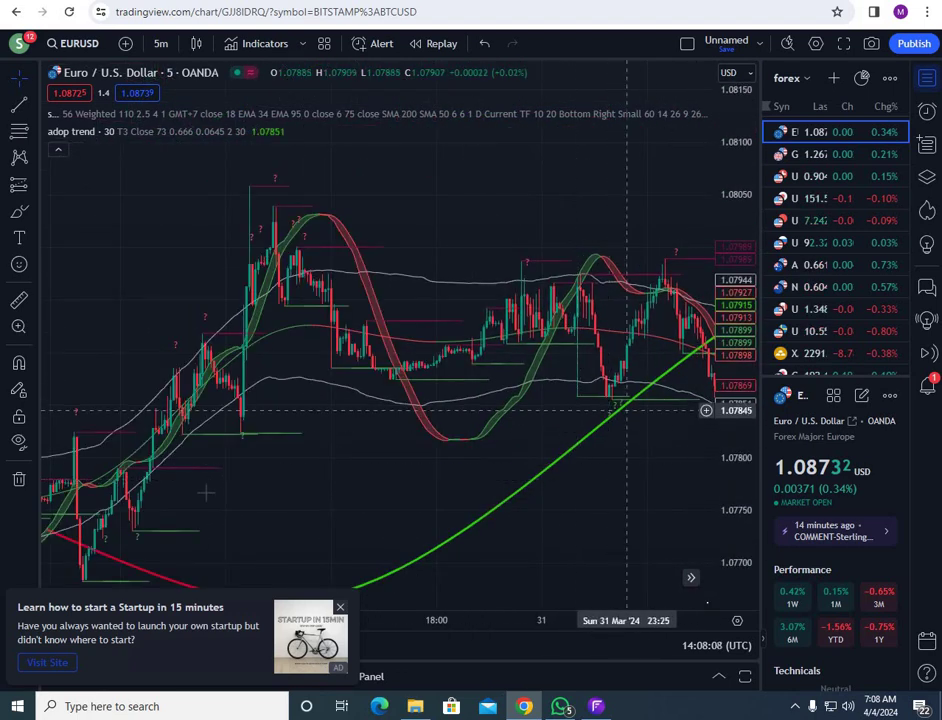
scroll(431, 488, "left", 5)
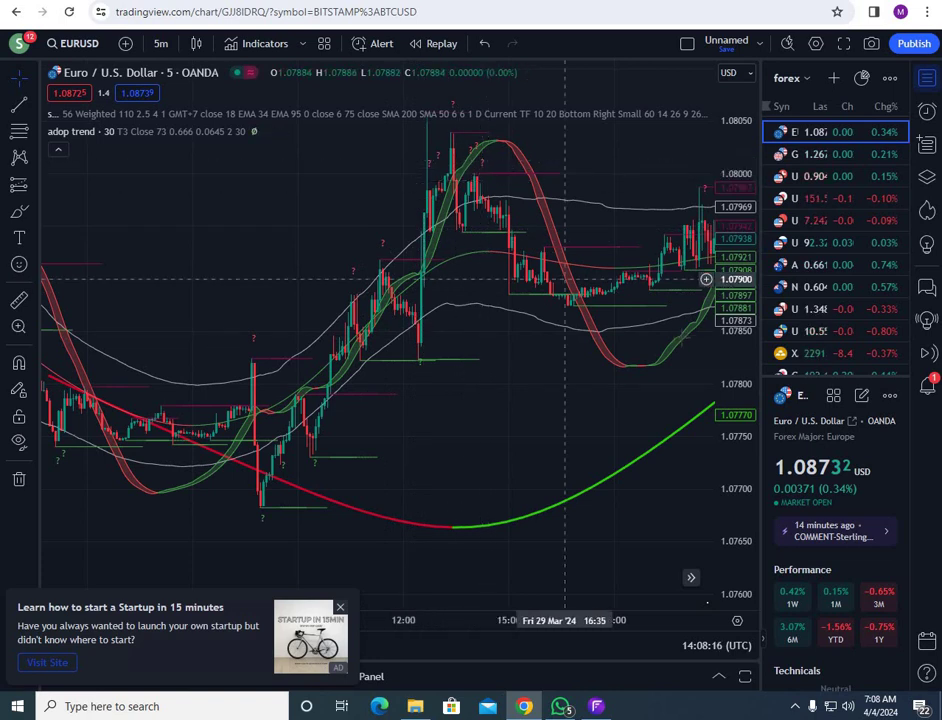
scroll(446, 272, "left", 5)
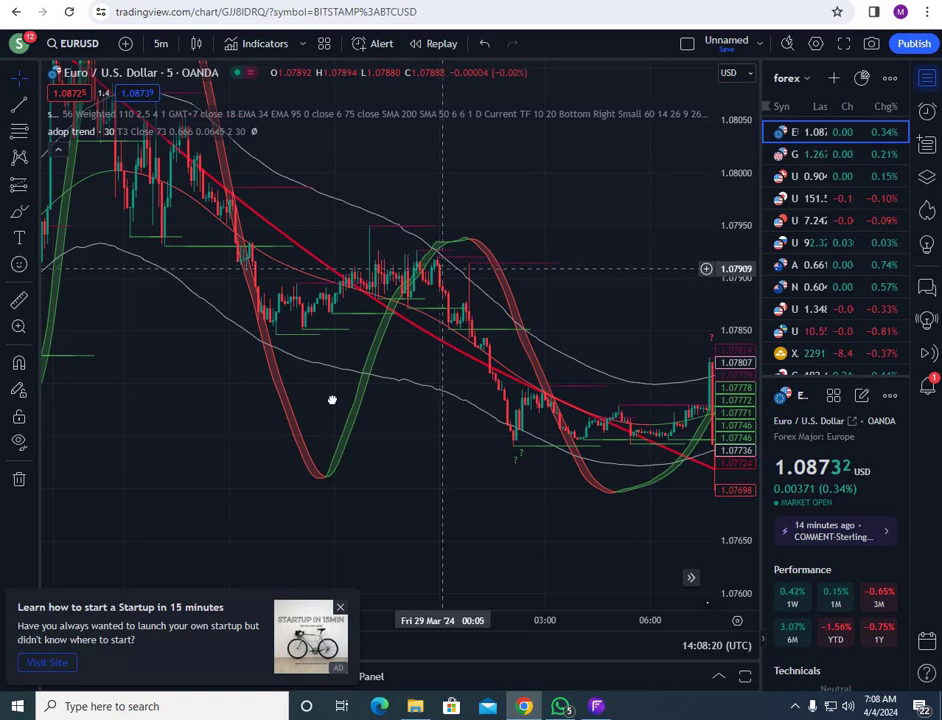
scroll(282, 254, "left", 4)
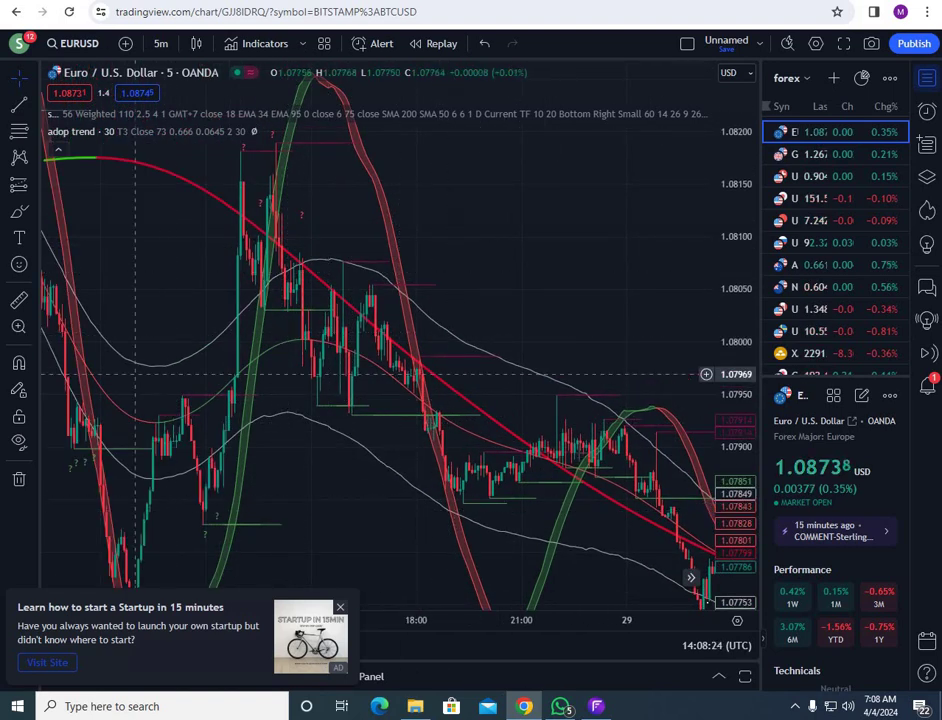
Examine the EURUSD 5-minute signals against the bands and adop trend line from 28 March back to 26 March
left_click_drag(135, 374, 542, 467)
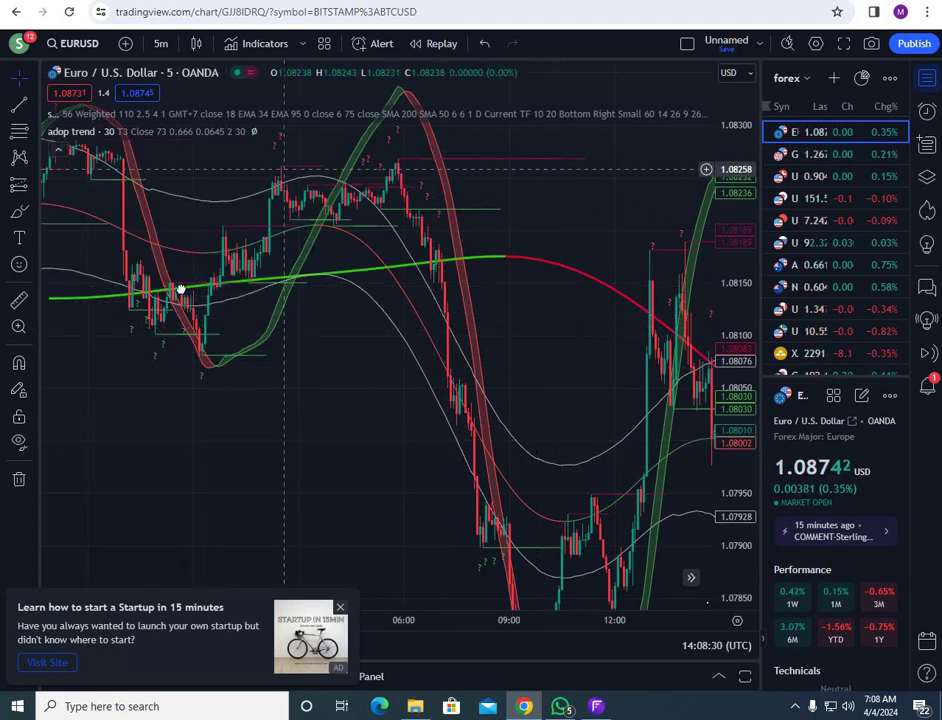
left_click_drag(155, 288, 490, 369)
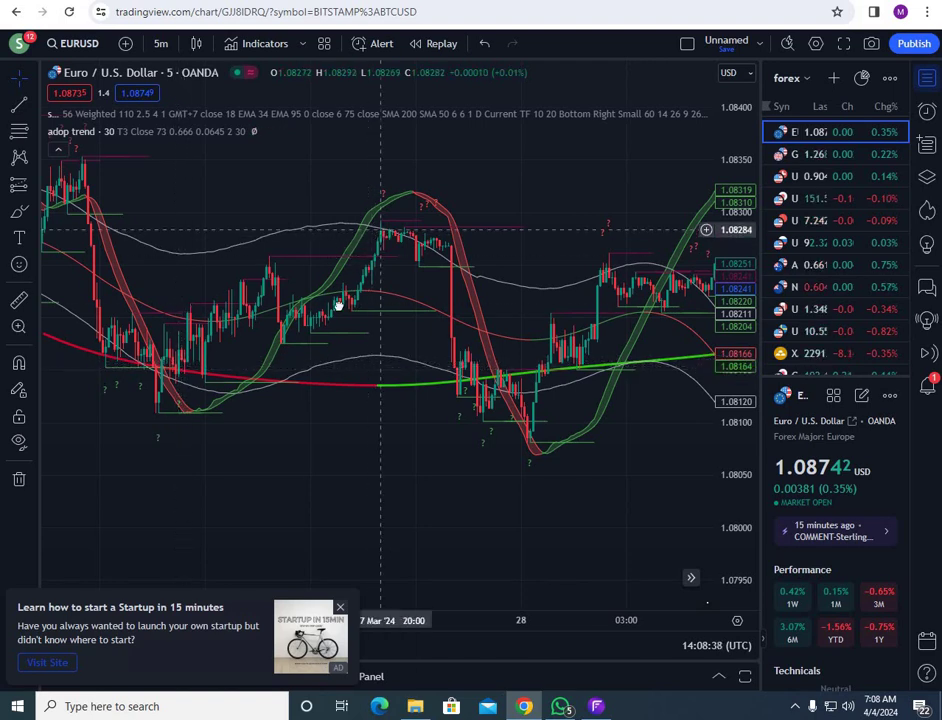
left_click_drag(181, 307, 530, 316)
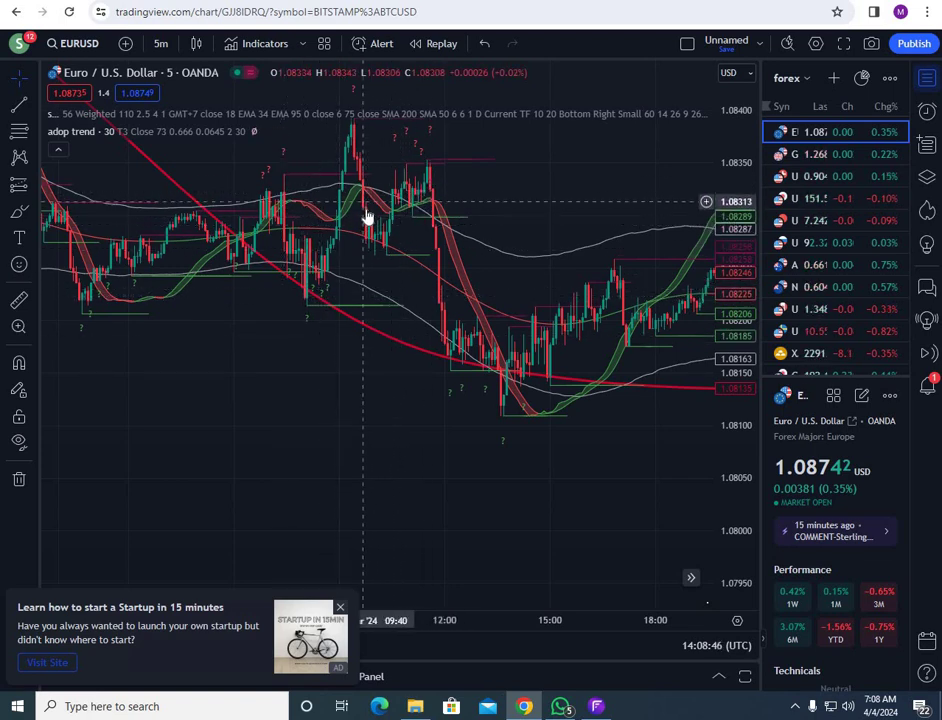
left_click_drag(352, 129, 373, 185)
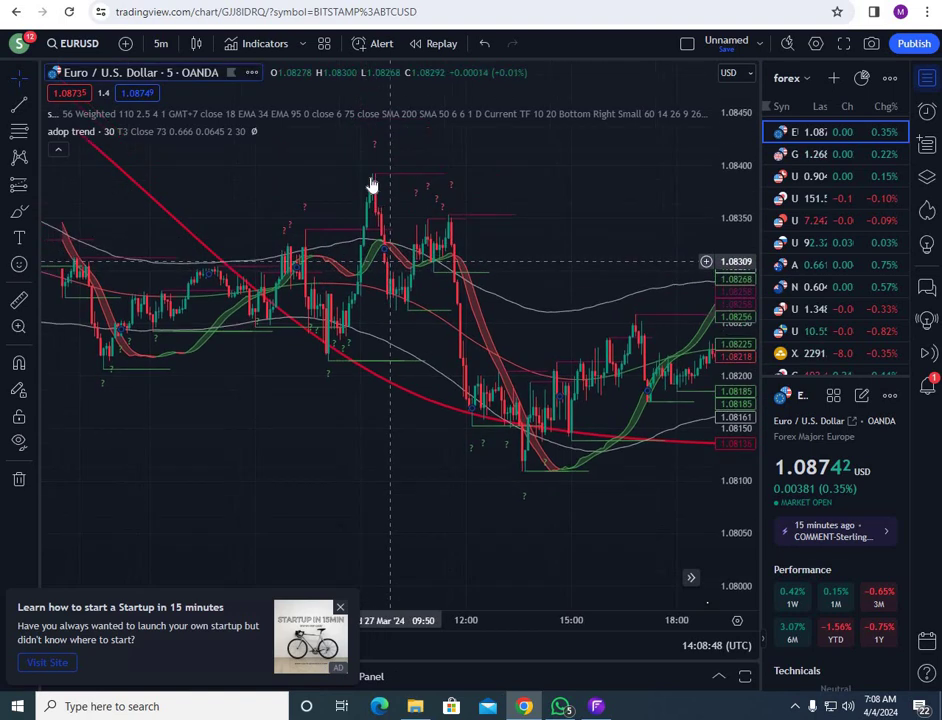
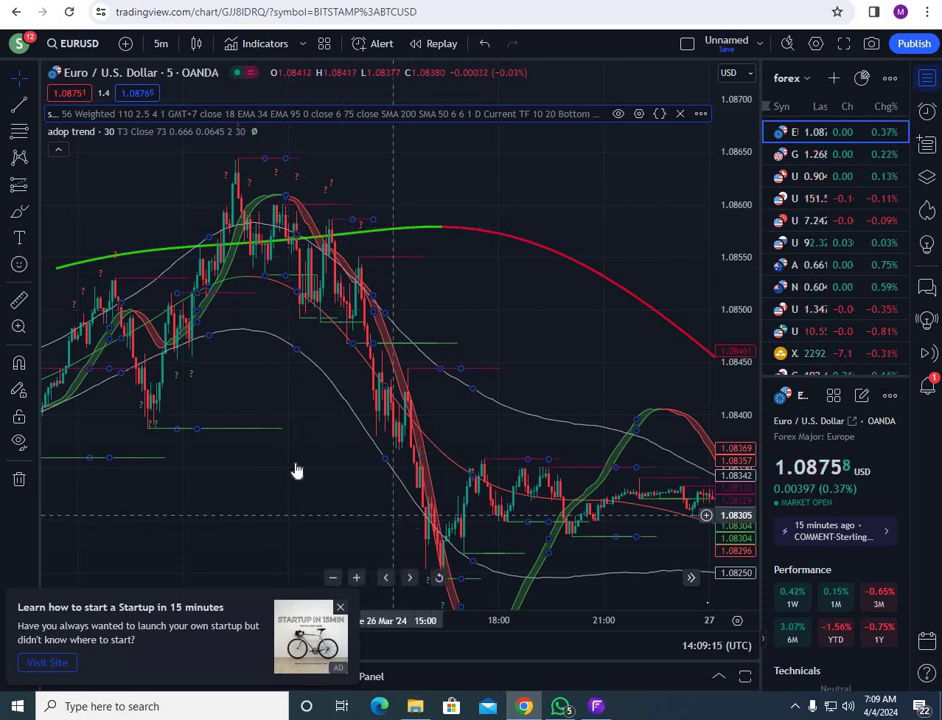
left_click_drag(288, 452, 213, 380)
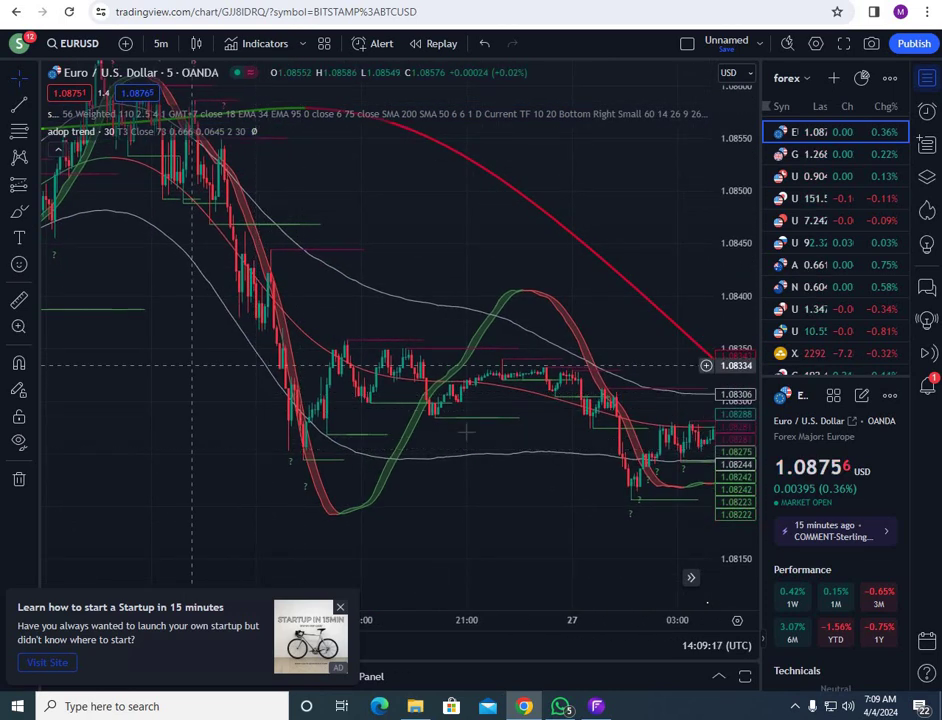
scroll(528, 452, "left", 5)
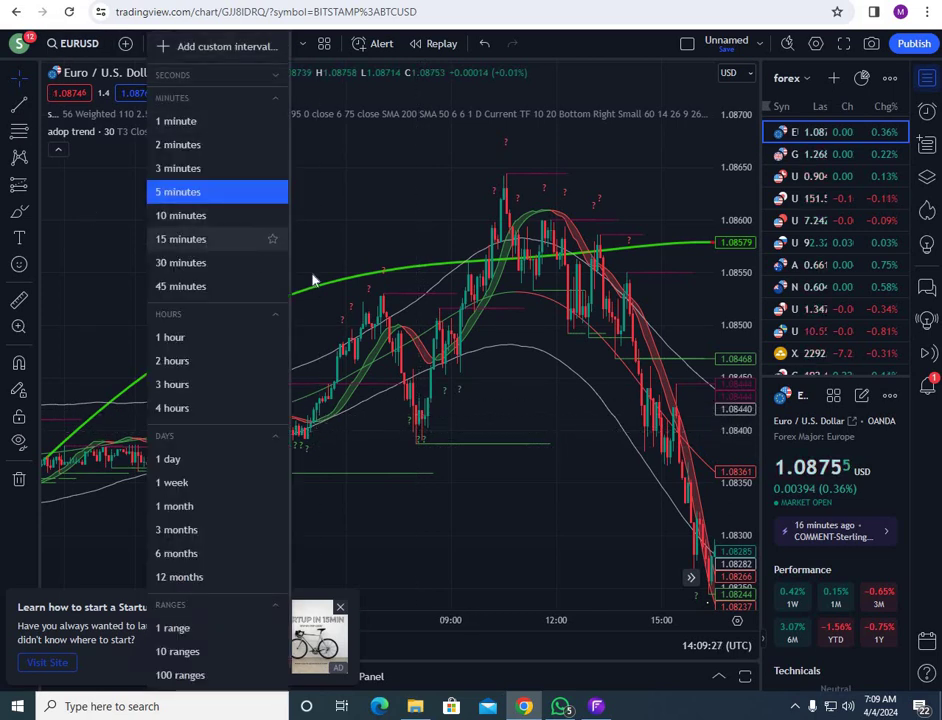
Set the EURUSD chart interval to 15 minutes and examine its signals from 1 April forward to the latest 4 April candle
left_click(180, 239)
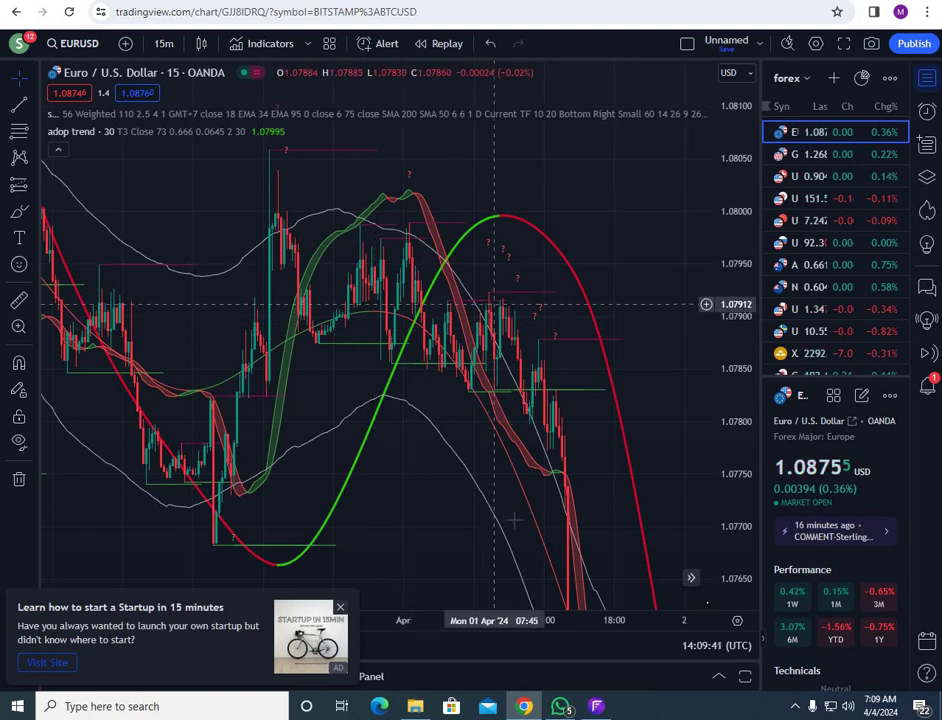
left_click_drag(512, 516, 279, 259)
left_click_drag(465, 494, 277, 245)
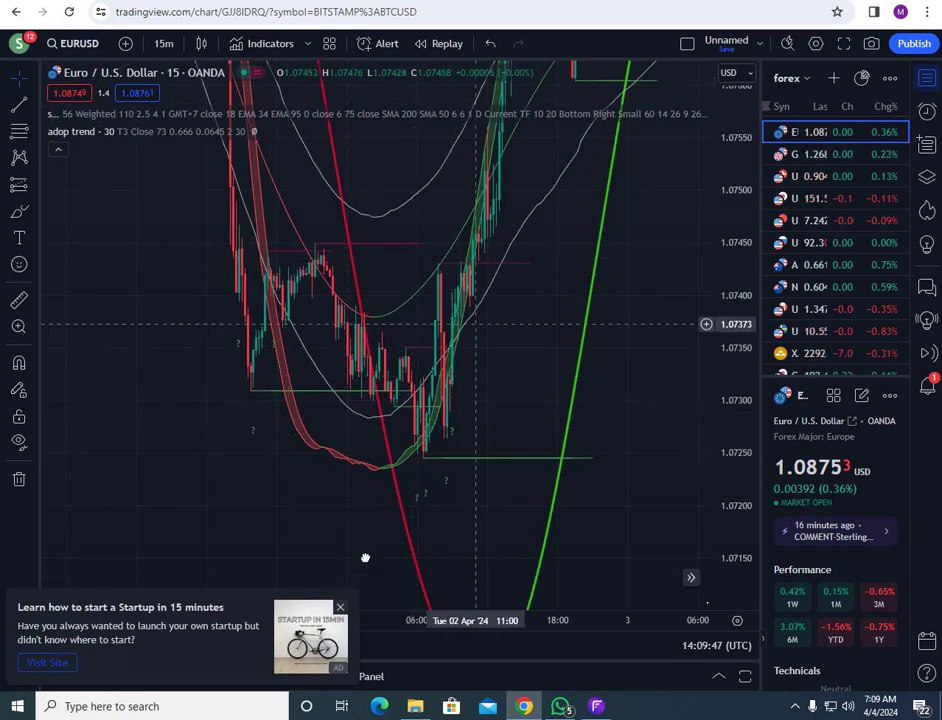
left_click_drag(540, 204, 520, 375)
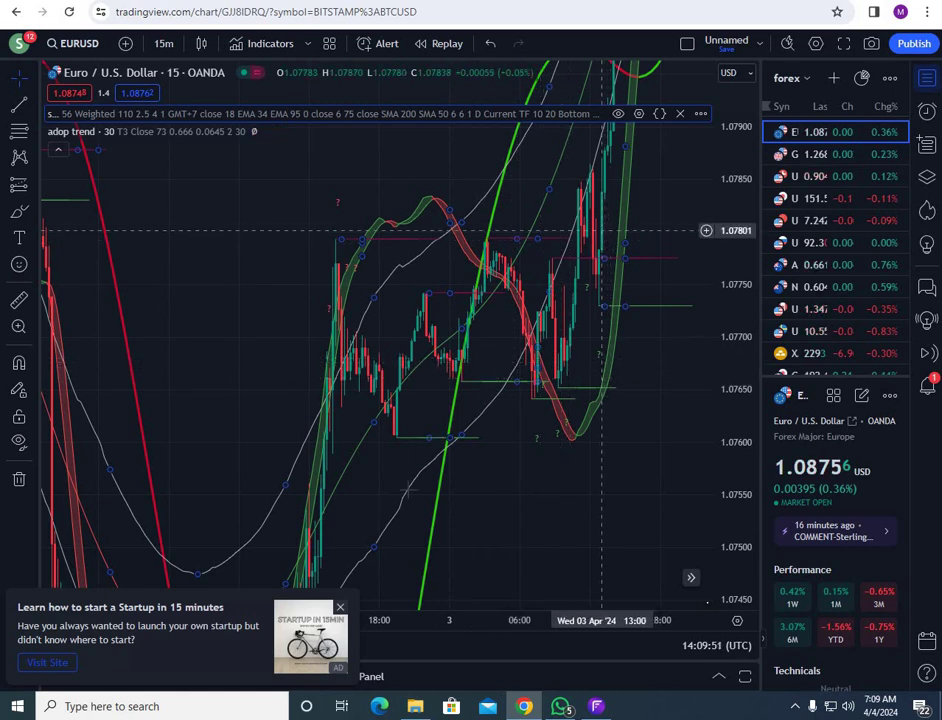
left_click_drag(607, 219, 470, 500)
left_click_drag(553, 149, 403, 501)
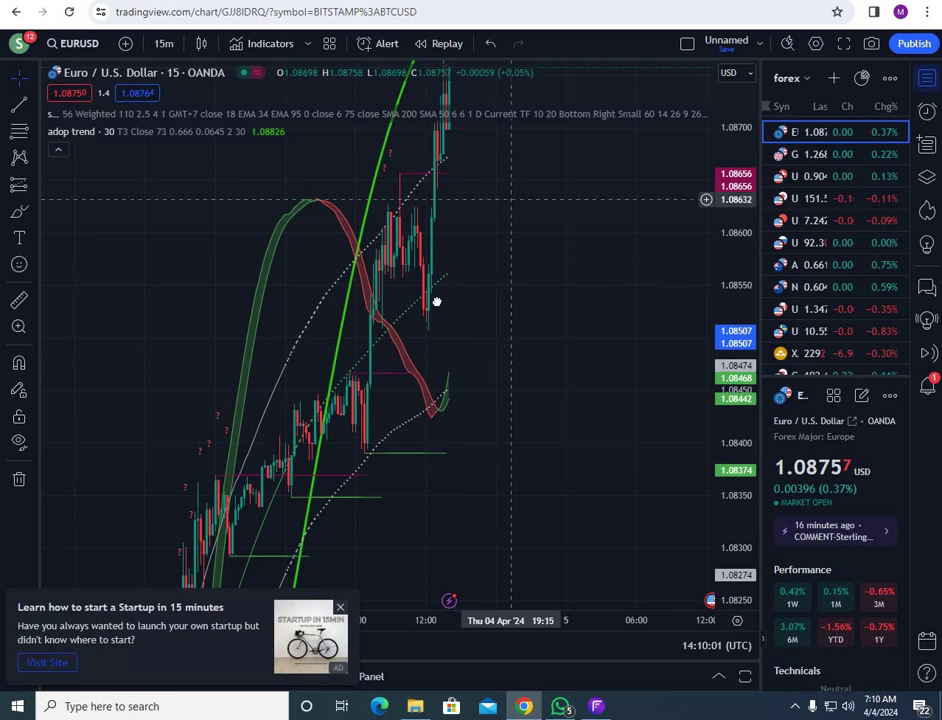
Examine the EURUSD 15-minute signals on 4 April and dismiss the ad-free plan offer
left_click_drag(448, 414, 383, 536)
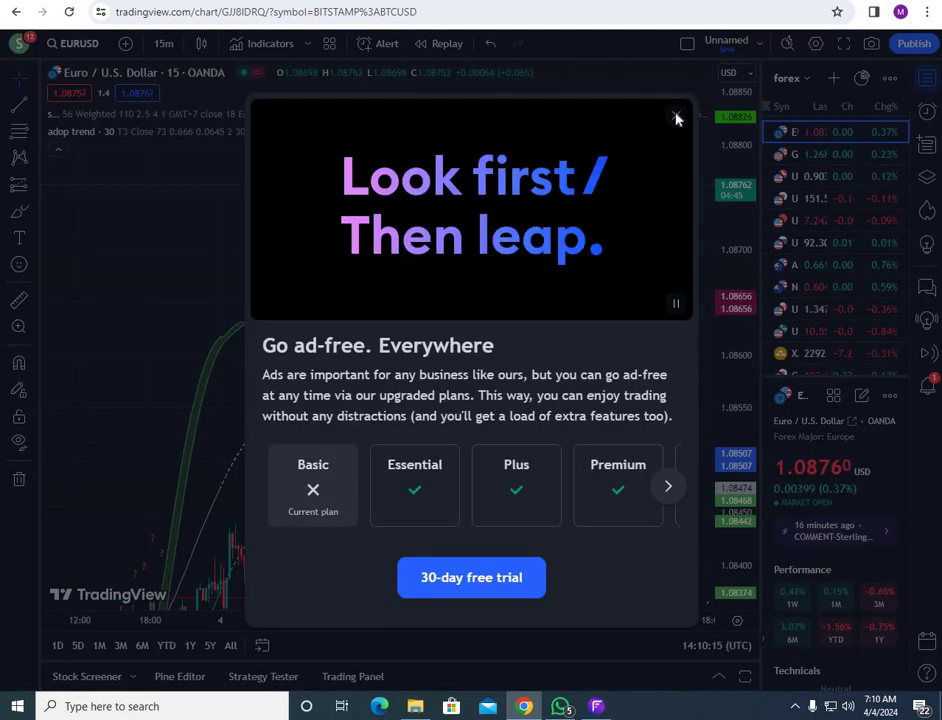
left_click(676, 115)
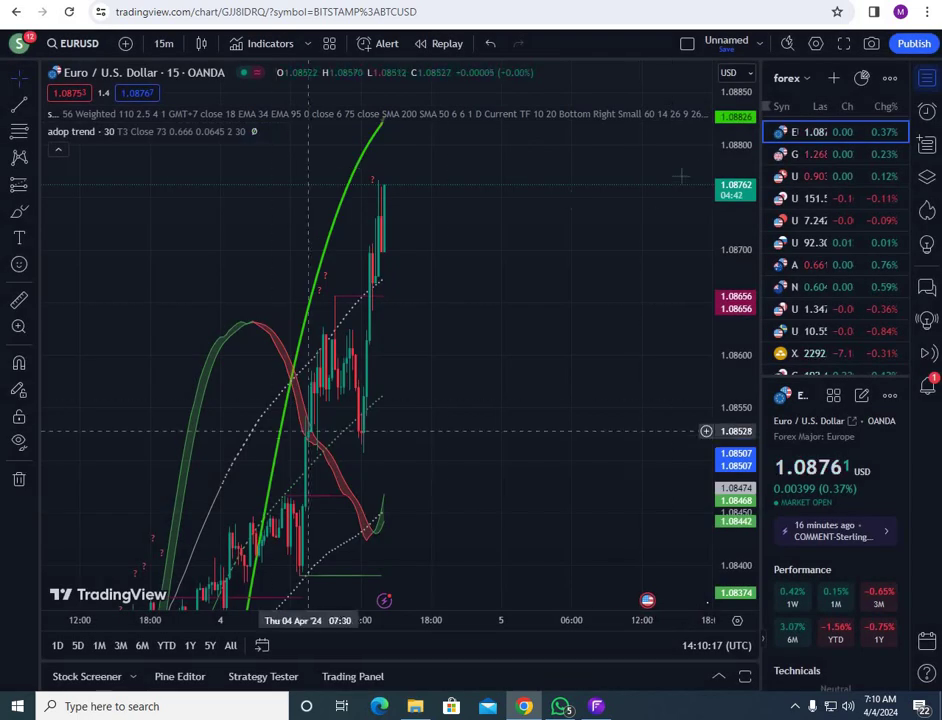
left_click_drag(414, 269, 534, 140)
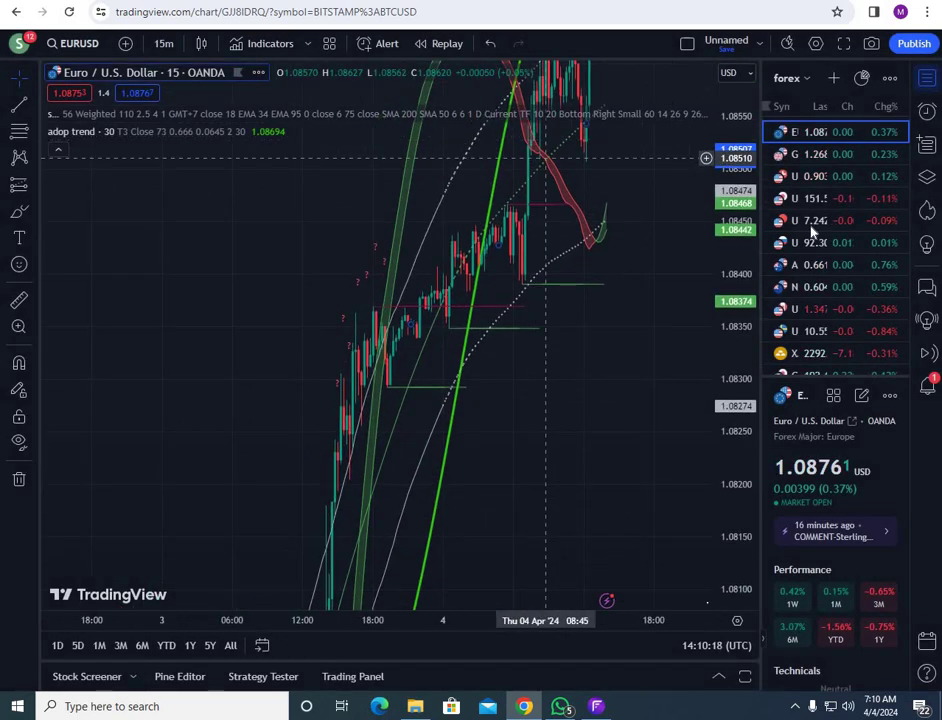
Switch the chart to XAUUSD and examine its 15-minute signals from 4 April back to 27 March
left_click(800, 353)
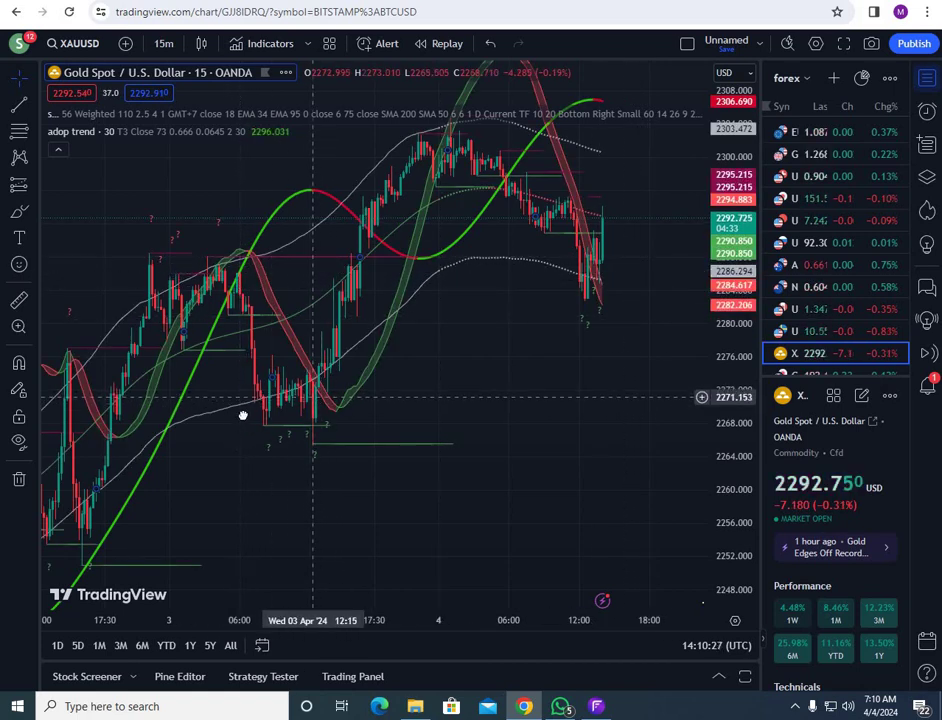
left_click_drag(440, 337, 461, 317)
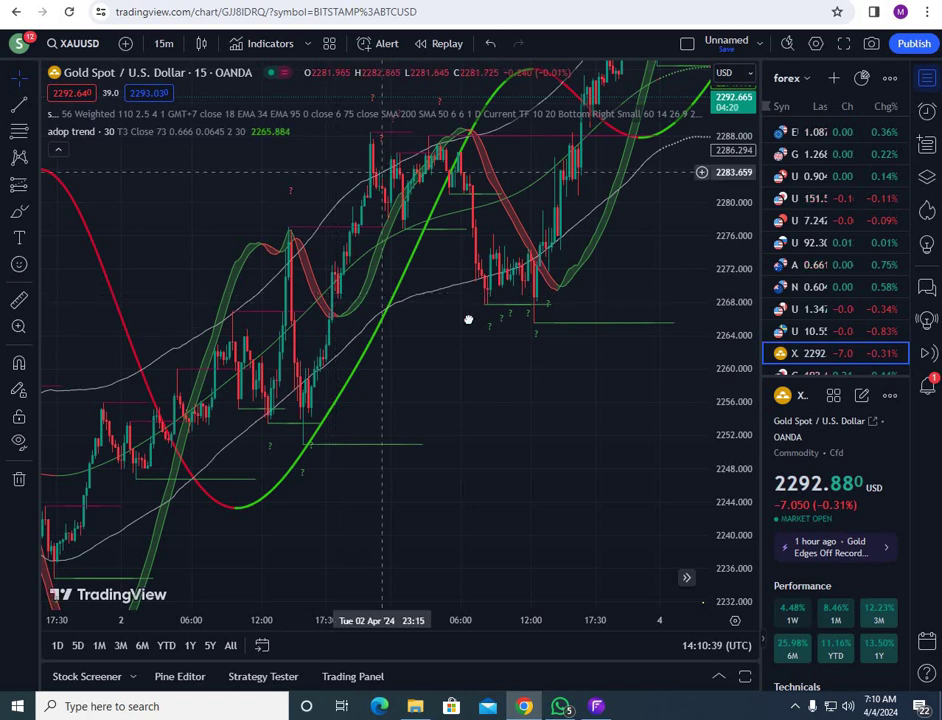
left_click_drag(158, 337, 338, 375)
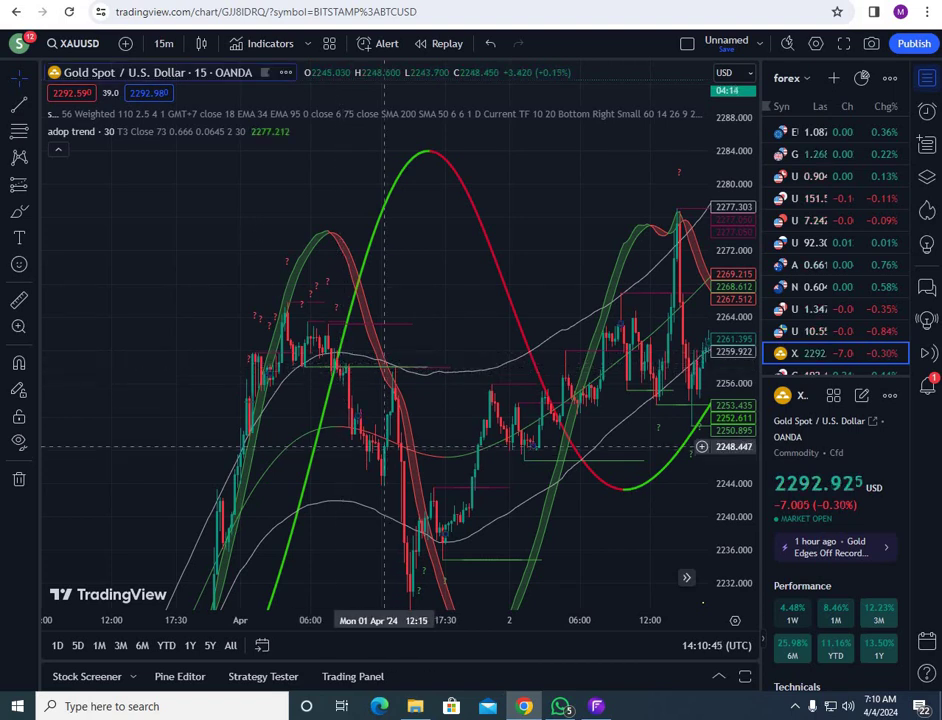
left_click_drag(385, 448, 262, 236)
left_click_drag(186, 476, 513, 343)
left_click_drag(336, 538, 545, 267)
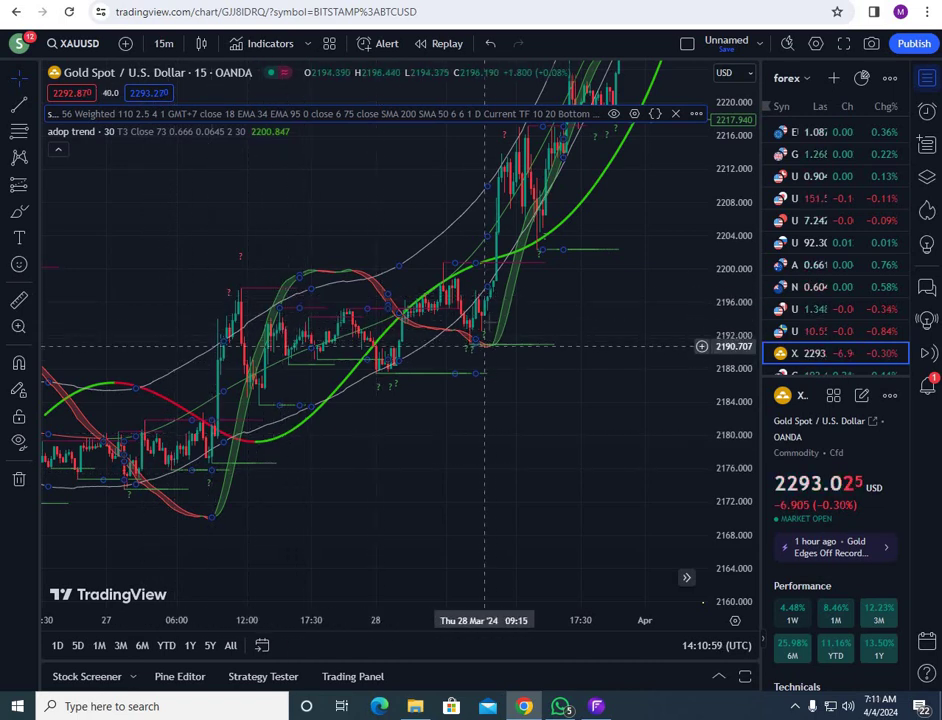
Examine the XAUUSD 15-minute signals from 28 March forward to the latest 4 April candle
left_click_drag(507, 239, 298, 486)
left_click_drag(486, 225, 305, 483)
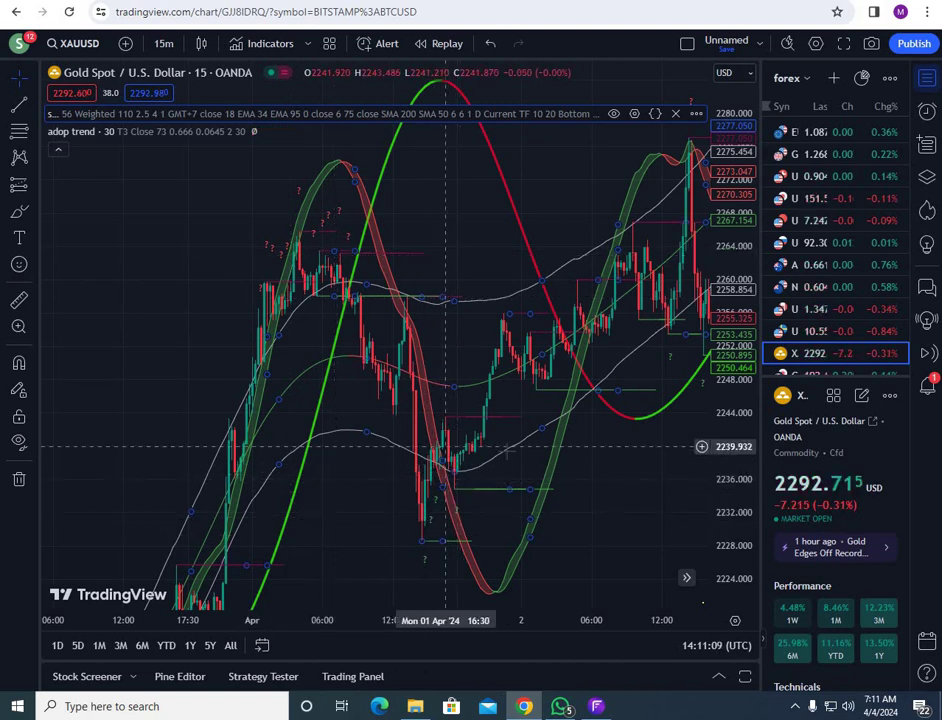
left_click_drag(563, 391, 305, 508)
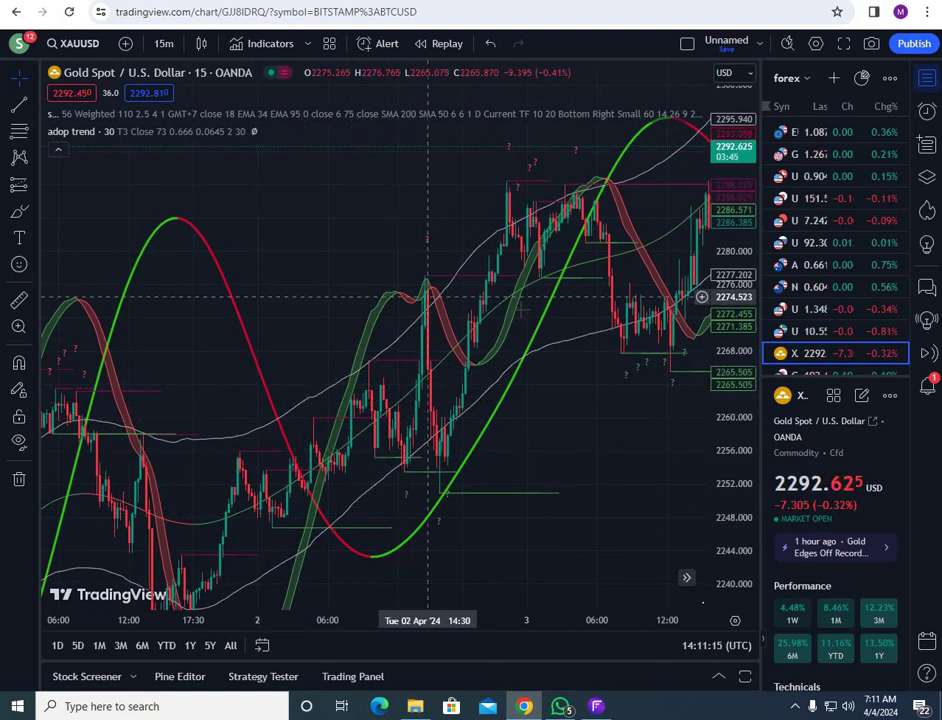
left_click_drag(514, 325, 408, 275)
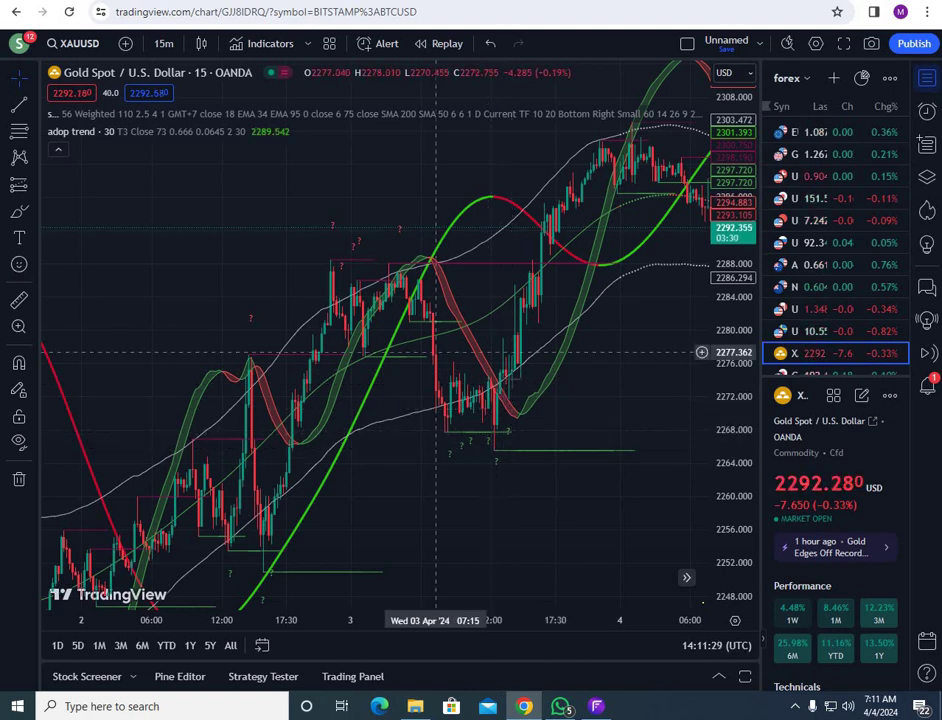
left_click_drag(530, 292, 363, 441)
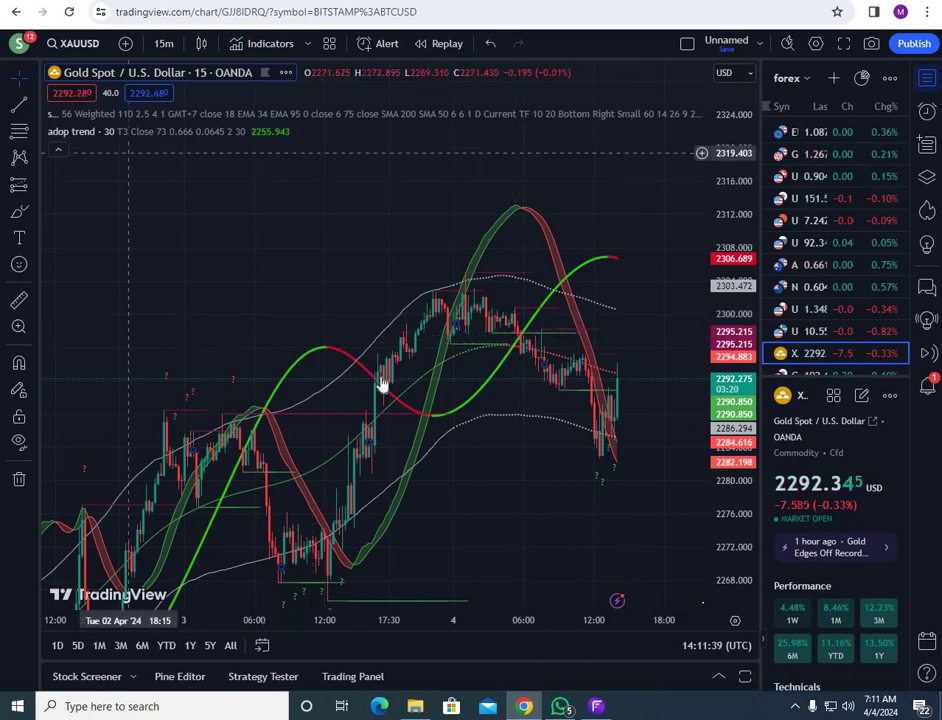
Remove the adop trend indicator from the XAUUSD chart
left_click(320, 131)
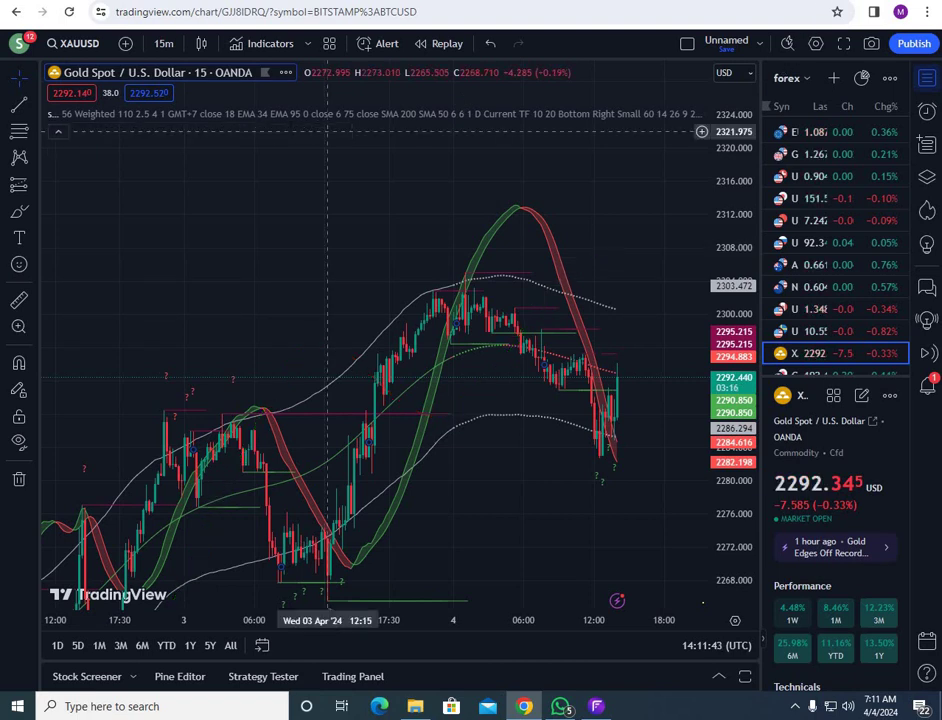
Open the simplehoga wave text file from the desktop's ppine scripts folder and copy its entire code
key("alt+Tab")
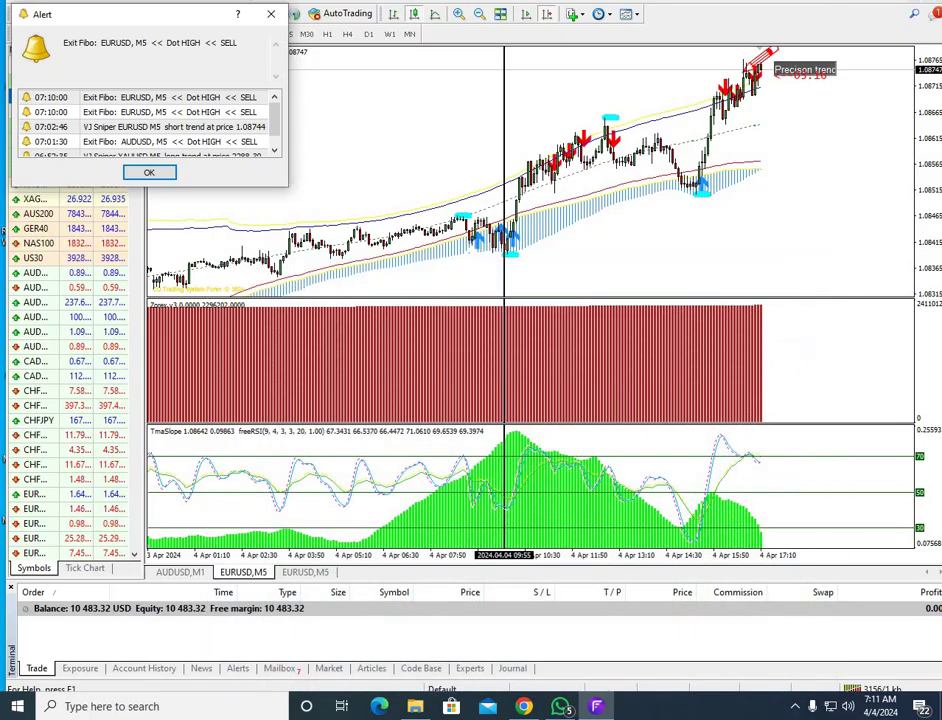
key("super+d")
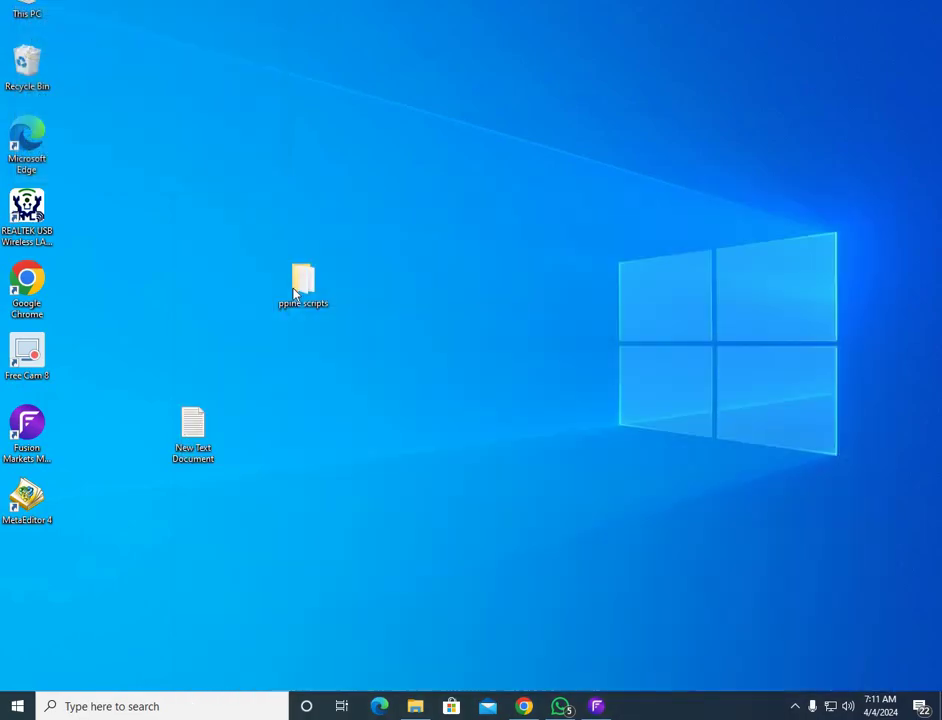
double_click(303, 283)
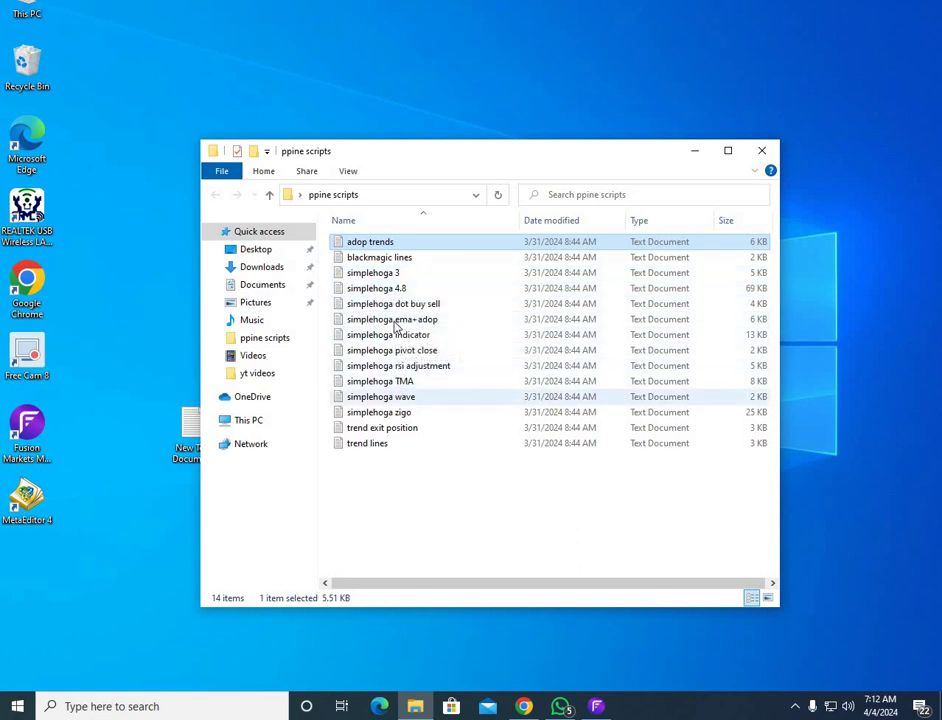
double_click(381, 397)
left_click(396, 421)
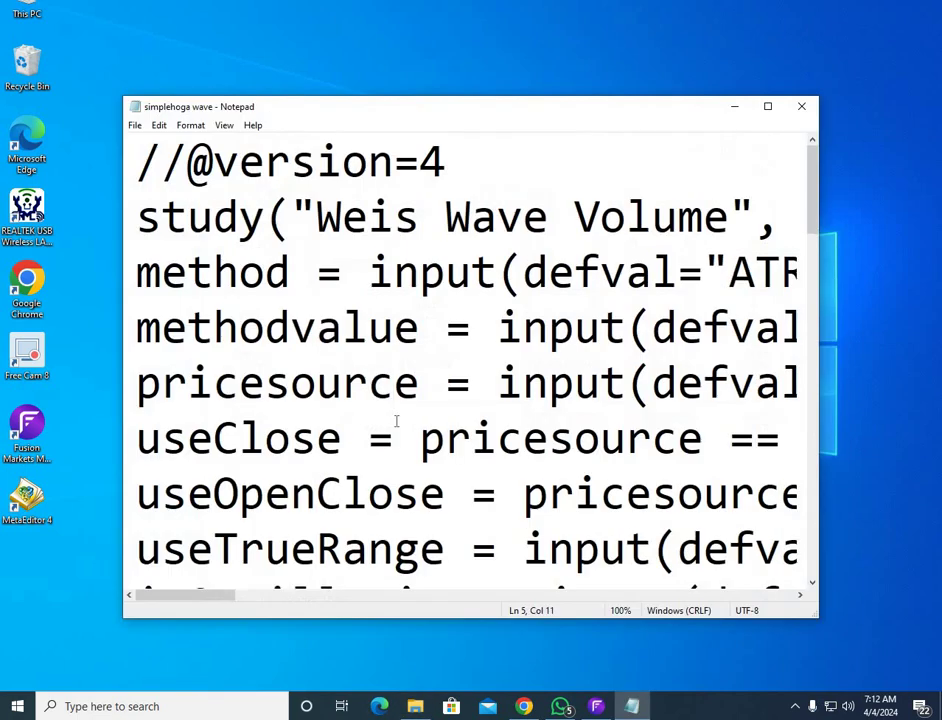
key("ctrl+a")
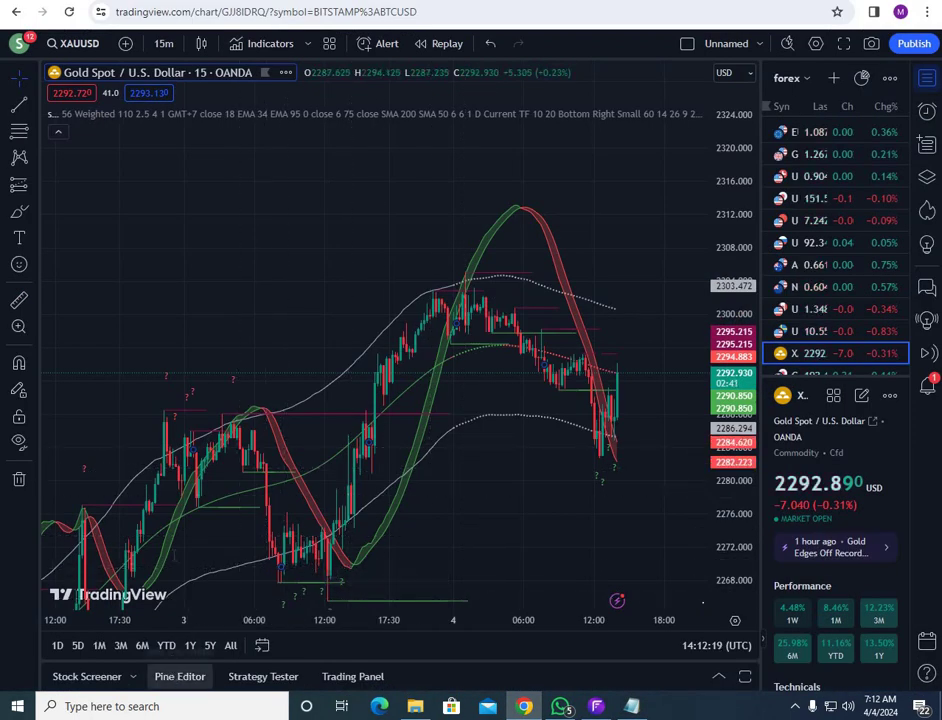
Replace the code in TradingView's Pine Editor with the copied simplehoga wave script and add it to the chart
left_click(179, 676)
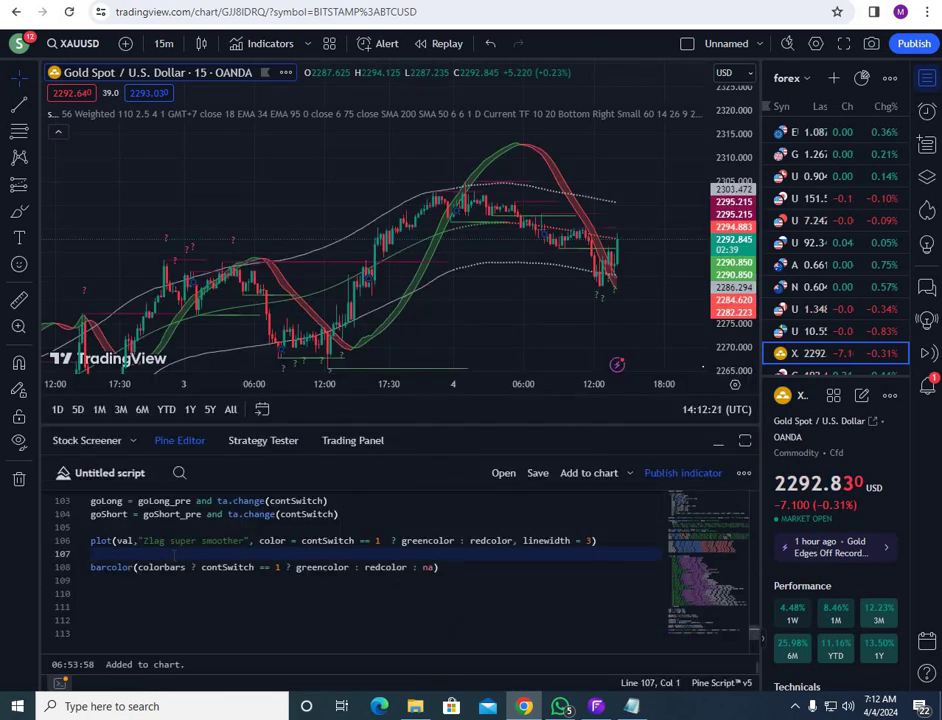
key("ctrl+a")
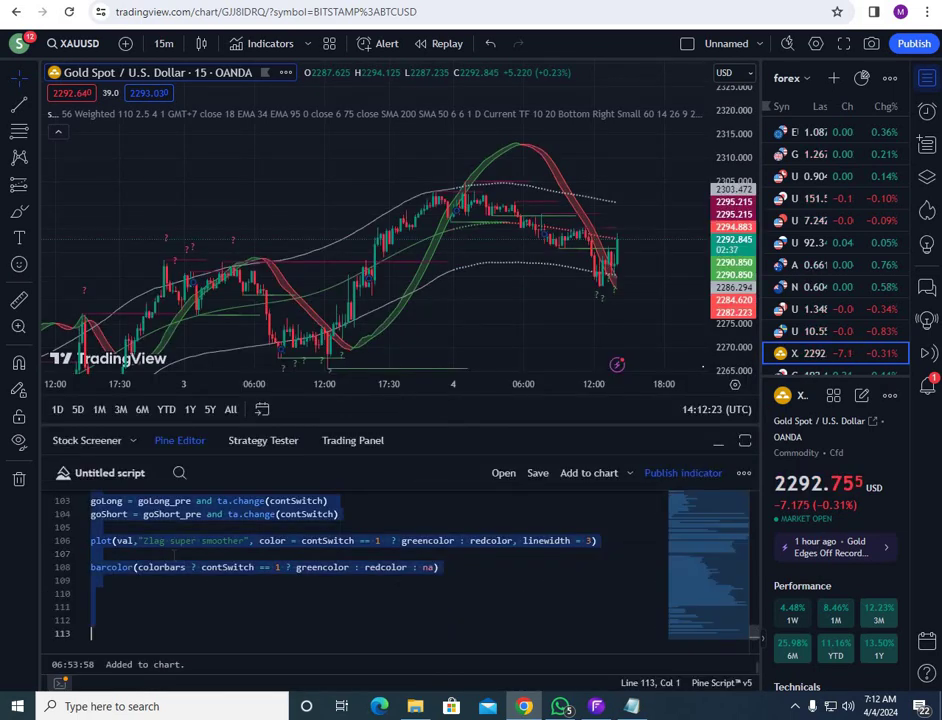
key("ctrl+v")
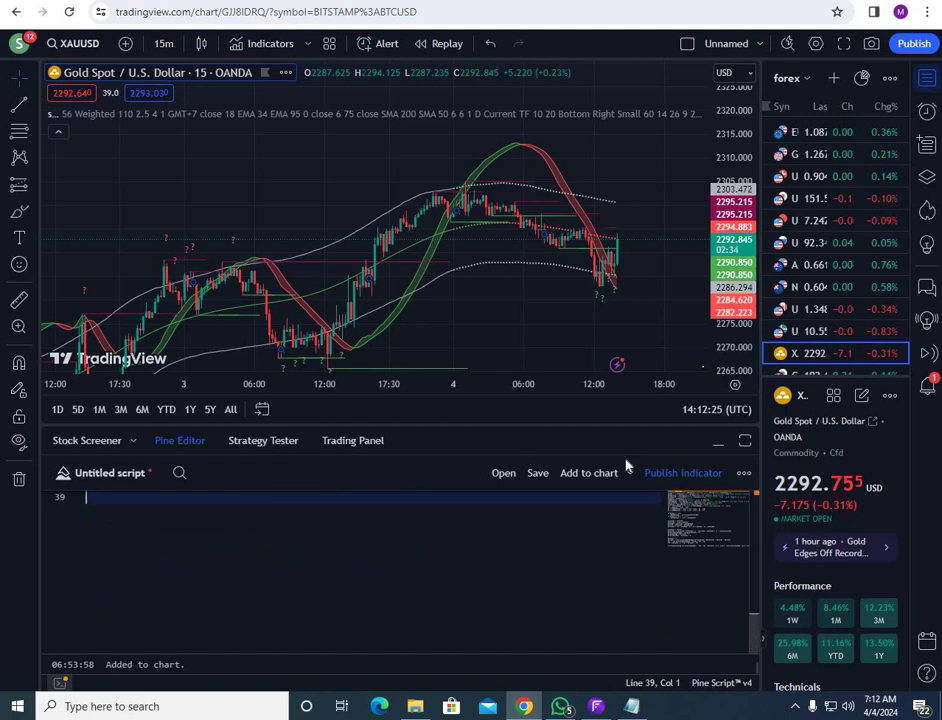
left_click(605, 476)
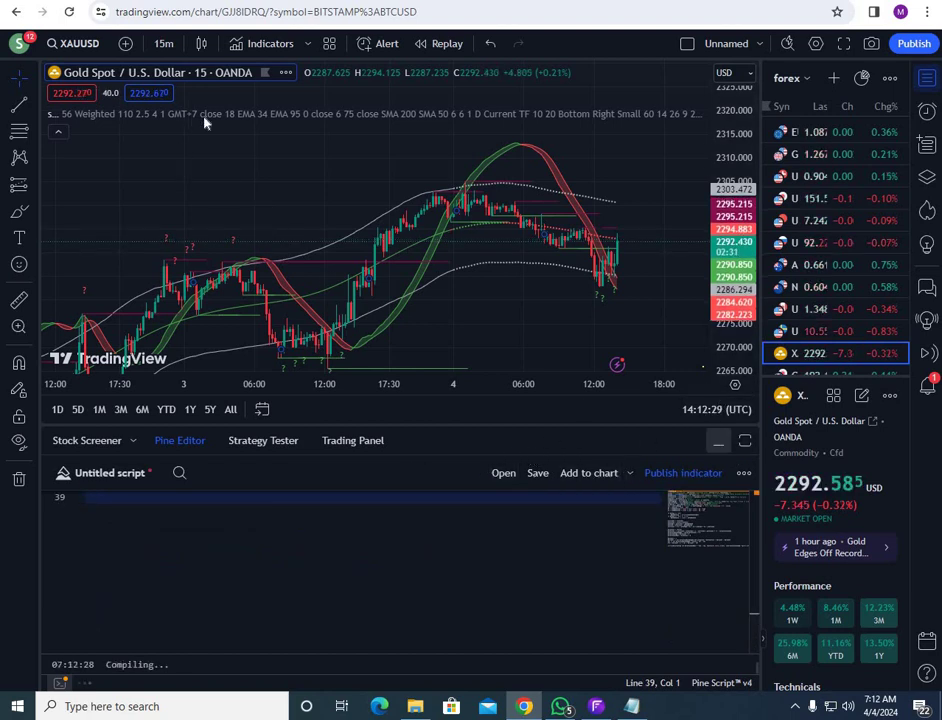
Set the simplehoga wave indicator's timeframe to 2 hours and enable Oscillating and Normalize
mouse_move(235, 419)
double_click(320, 438)
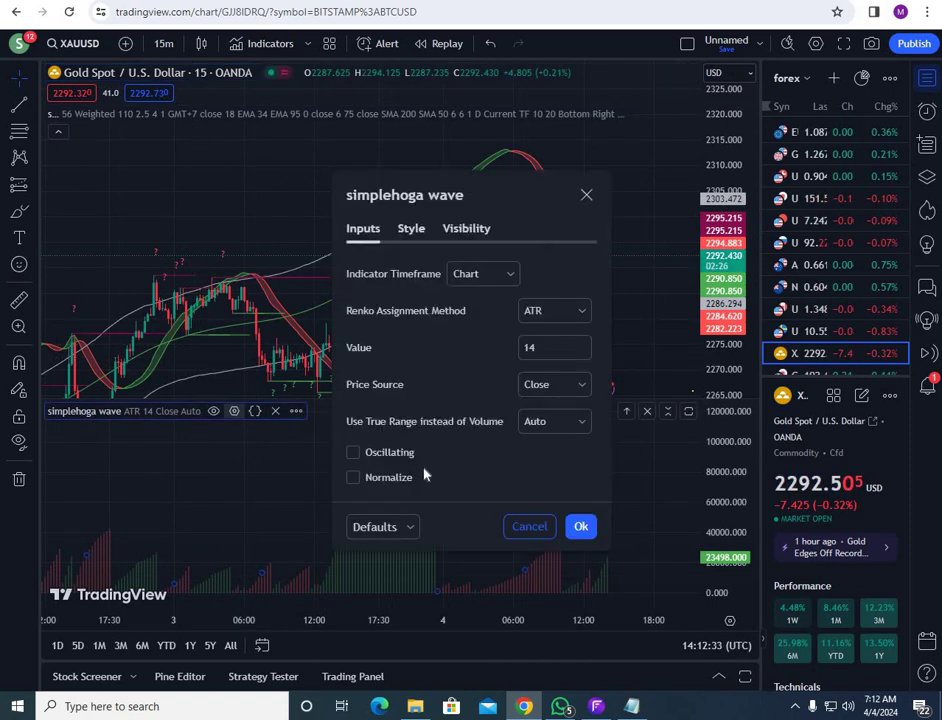
left_click(483, 273)
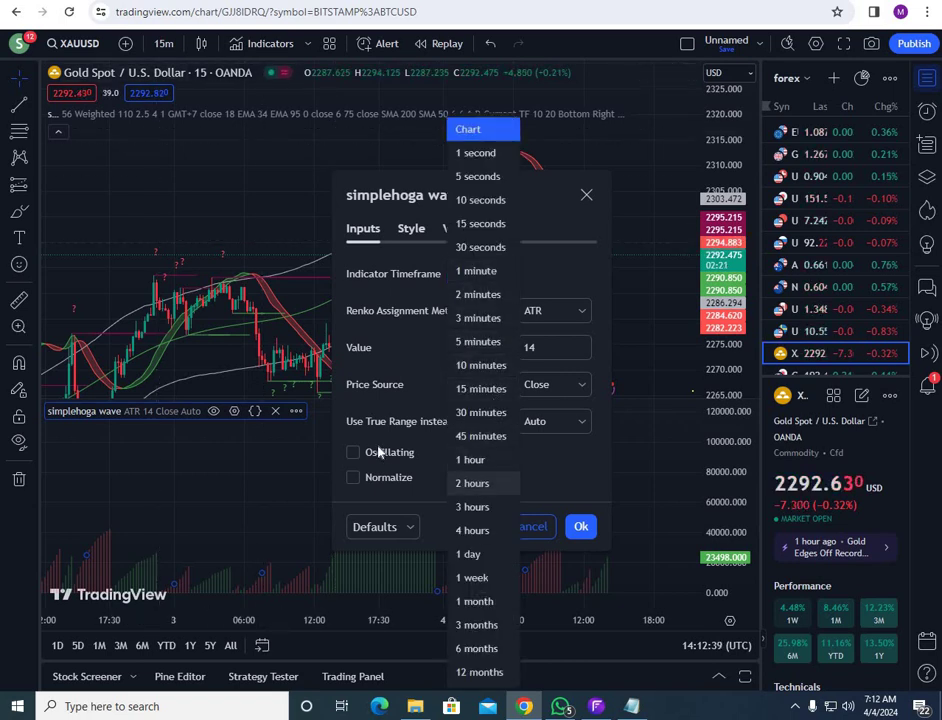
key("Return")
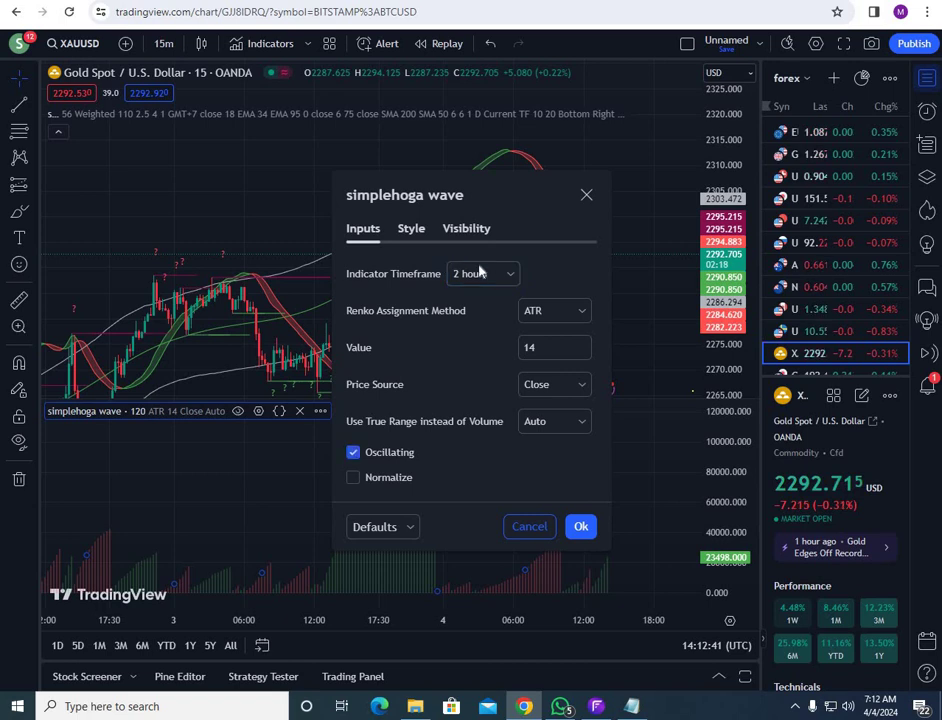
Change the simplehoga wave's Wave Volume plot style to Area and apply the settings
left_click(412, 230)
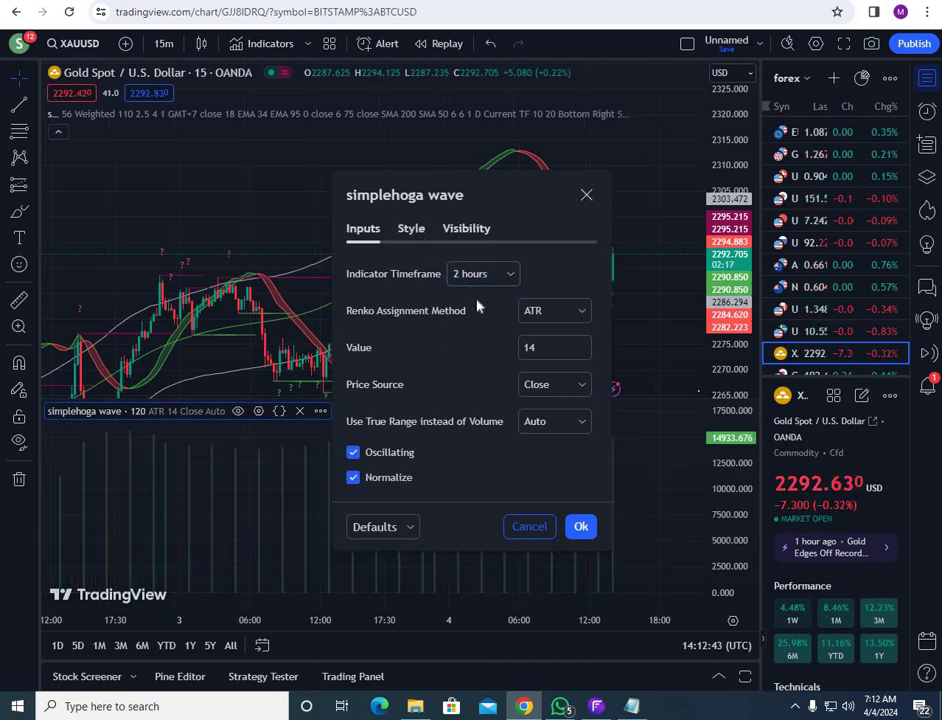
left_click(487, 296)
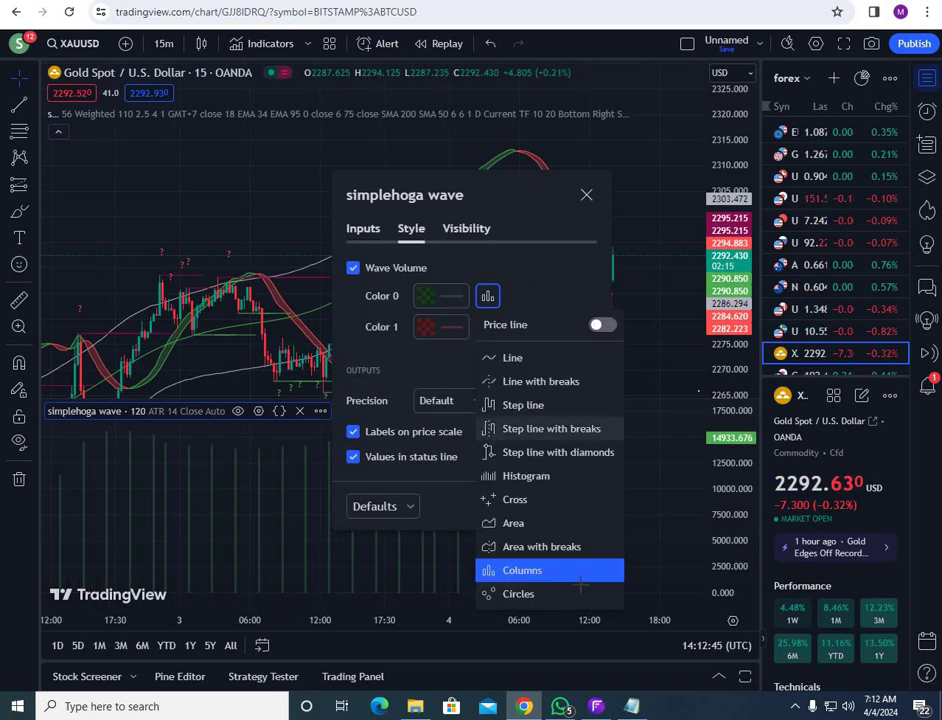
left_click(520, 523)
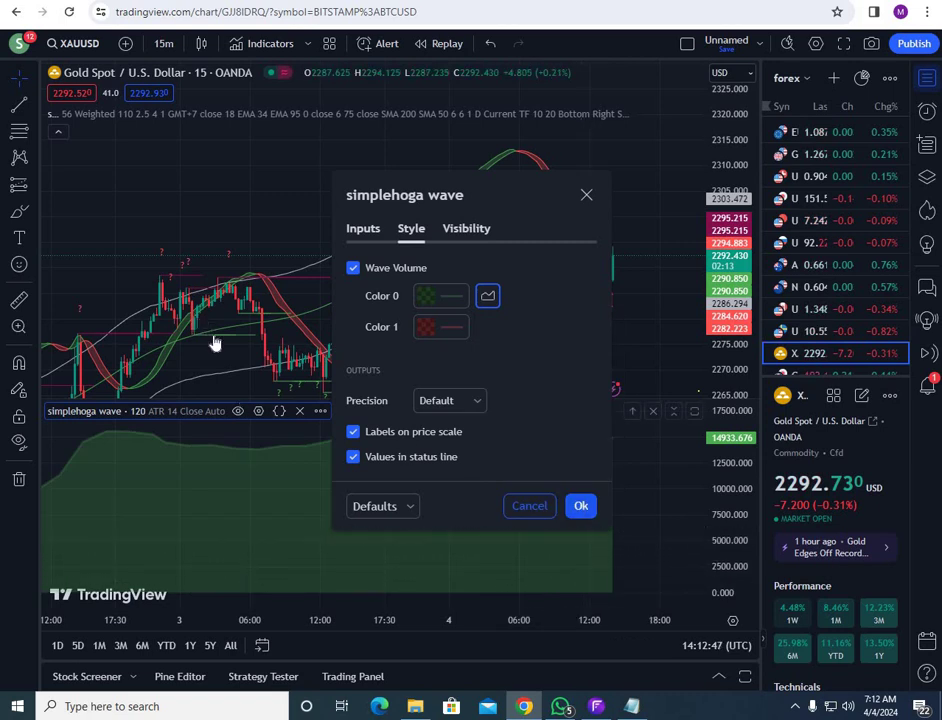
left_click(580, 505)
Compare the XAUUSD signals with the simplehoga wave around 1 and 2 April and forward to the latest 4 April candle
left_click_drag(217, 330, 403, 179)
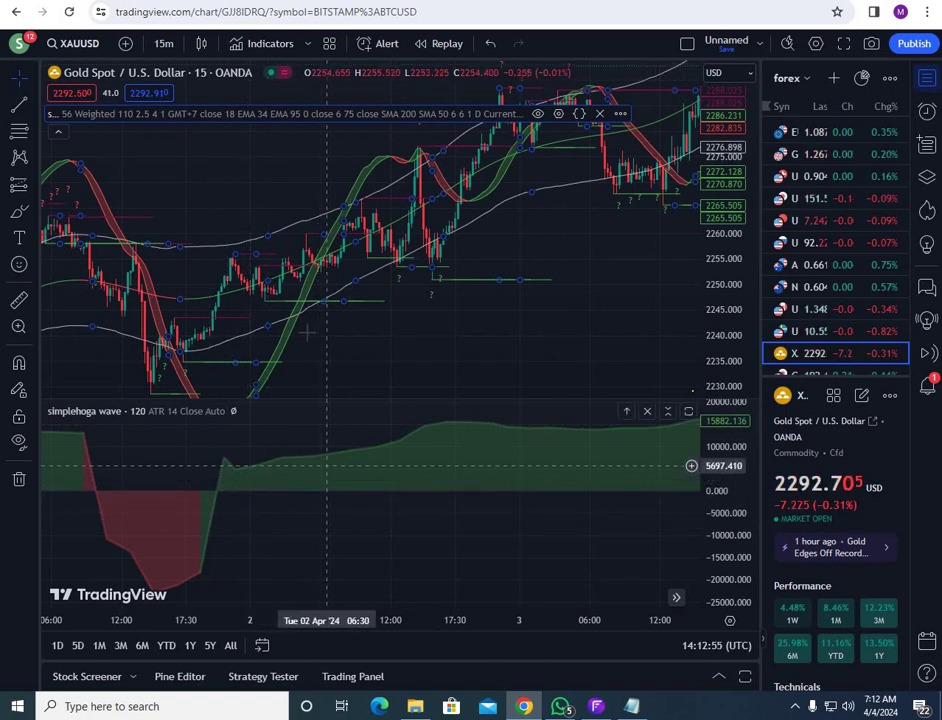
scroll(238, 320, "left", 3)
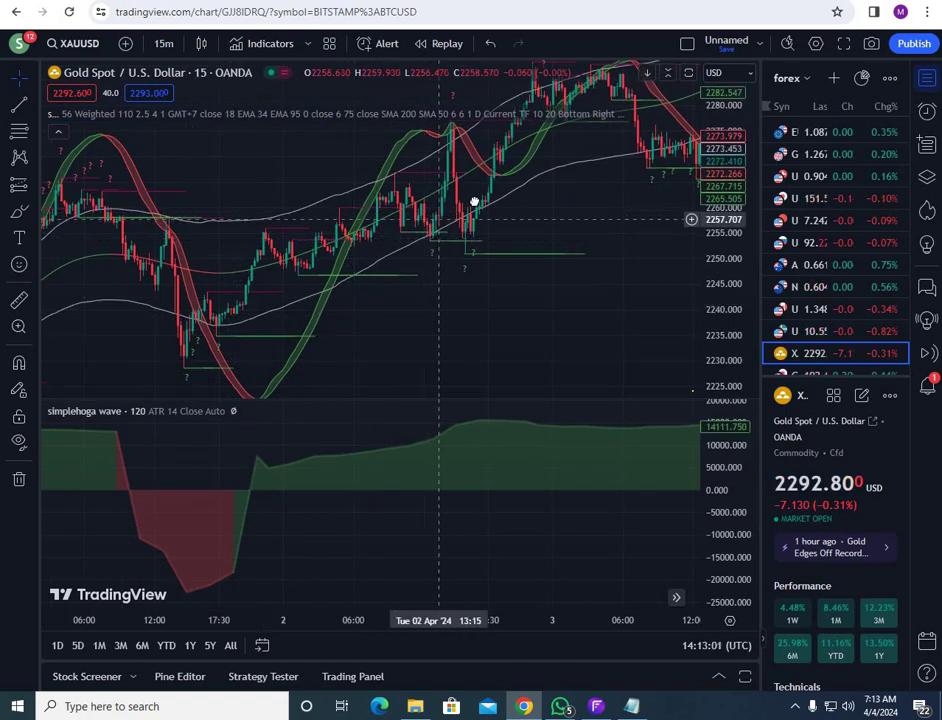
scroll(610, 252, "right", 5)
scroll(606, 245, "right", 3)
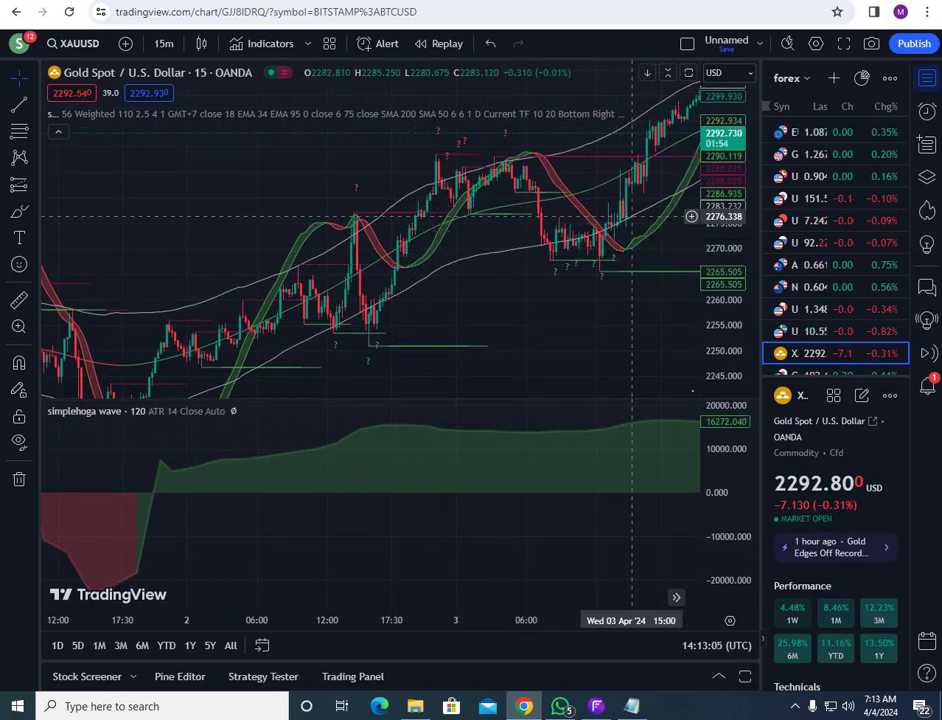
scroll(424, 253, "right", 20)
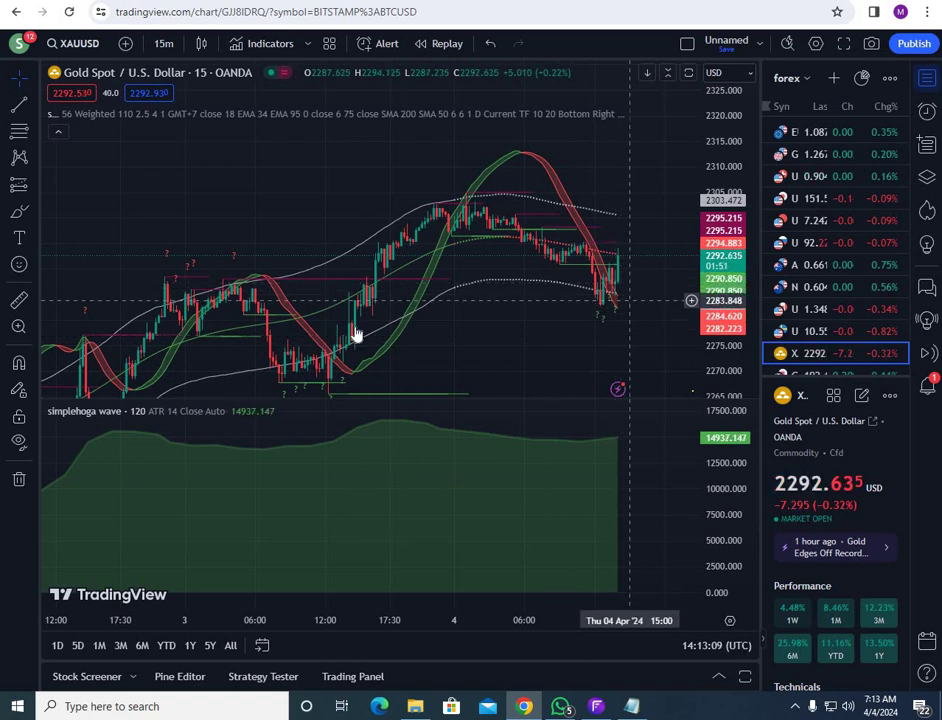
Compare the XAUUSD signals with the simplehoga wave through the 1 April drop and back to 28 March
scroll(332, 289, "left", 20)
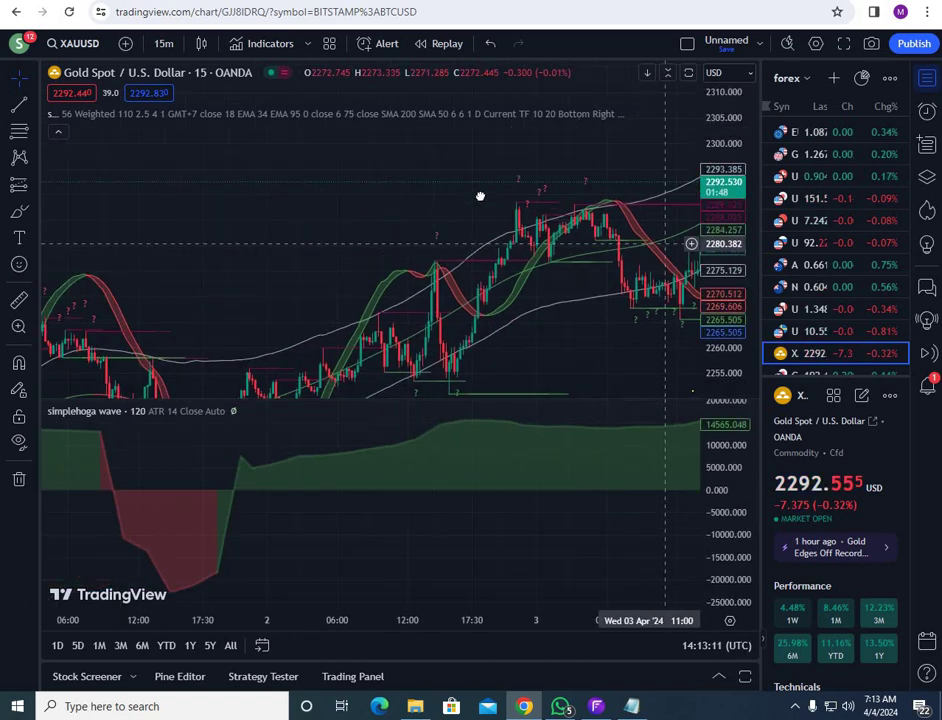
scroll(329, 469, "left", 5)
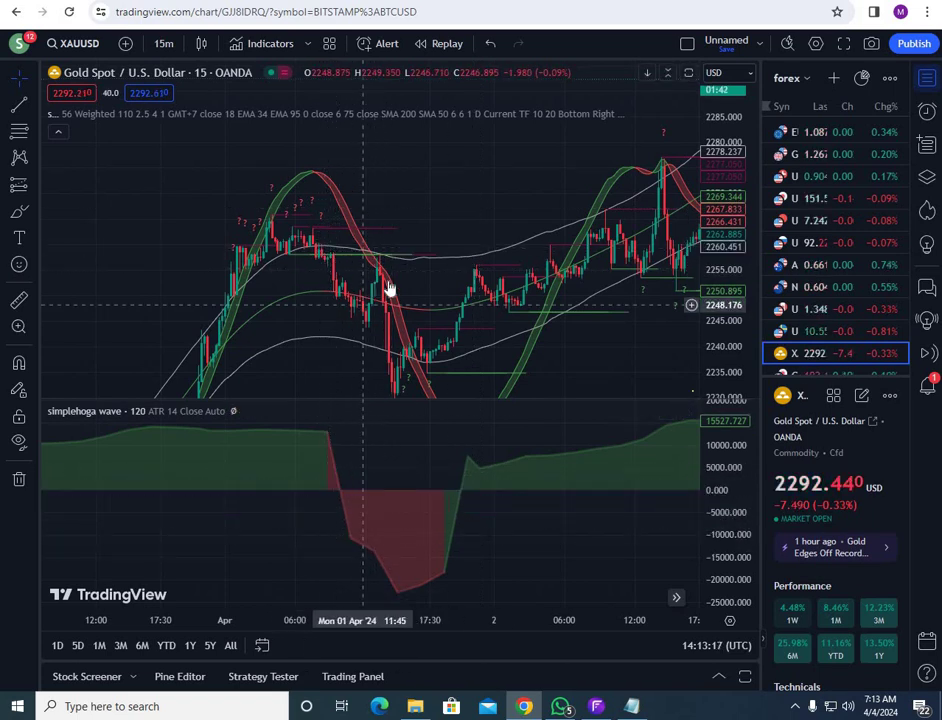
scroll(390, 289, "right", 3)
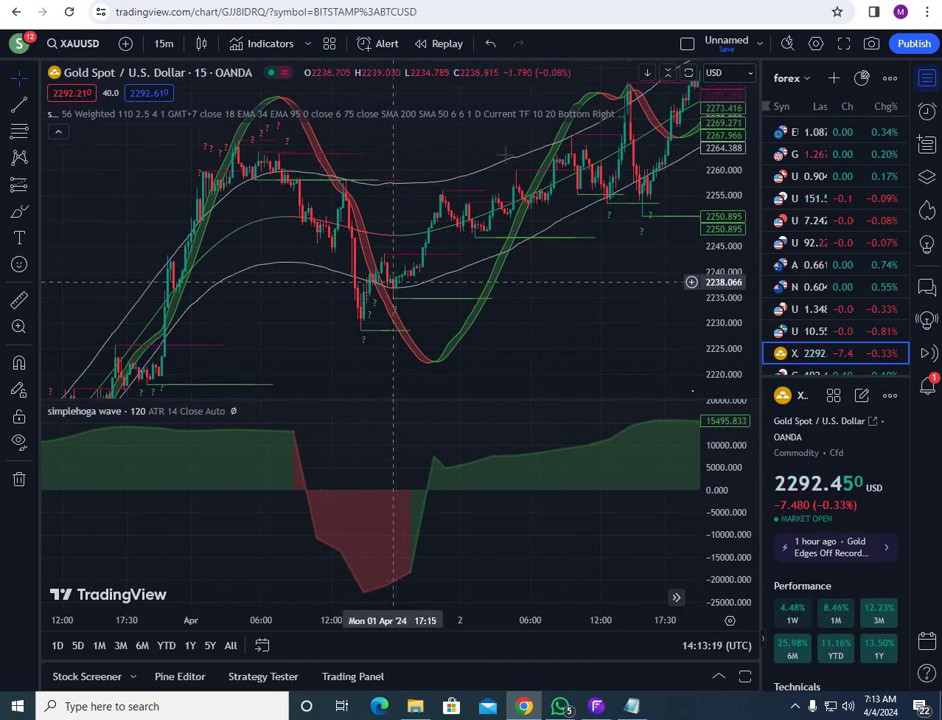
left_click_drag(252, 318, 505, 155)
scroll(367, 320, "left", 2)
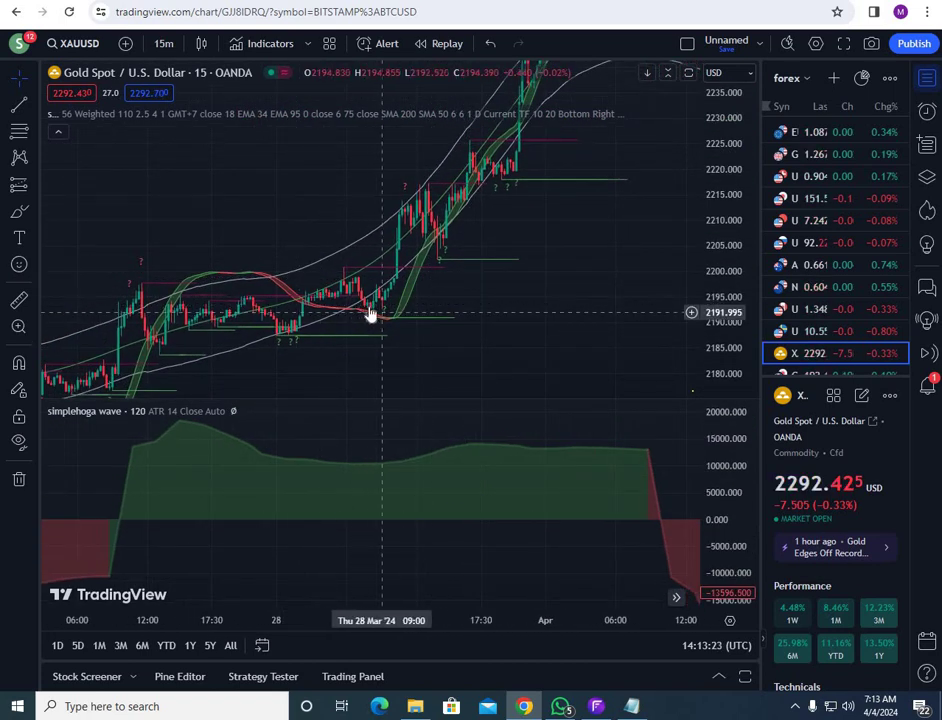
Compare the XAUUSD signals with the simplehoga wave from 28 March forward to 1 April and back to 26 March
left_click_drag(718, 336, 721, 261)
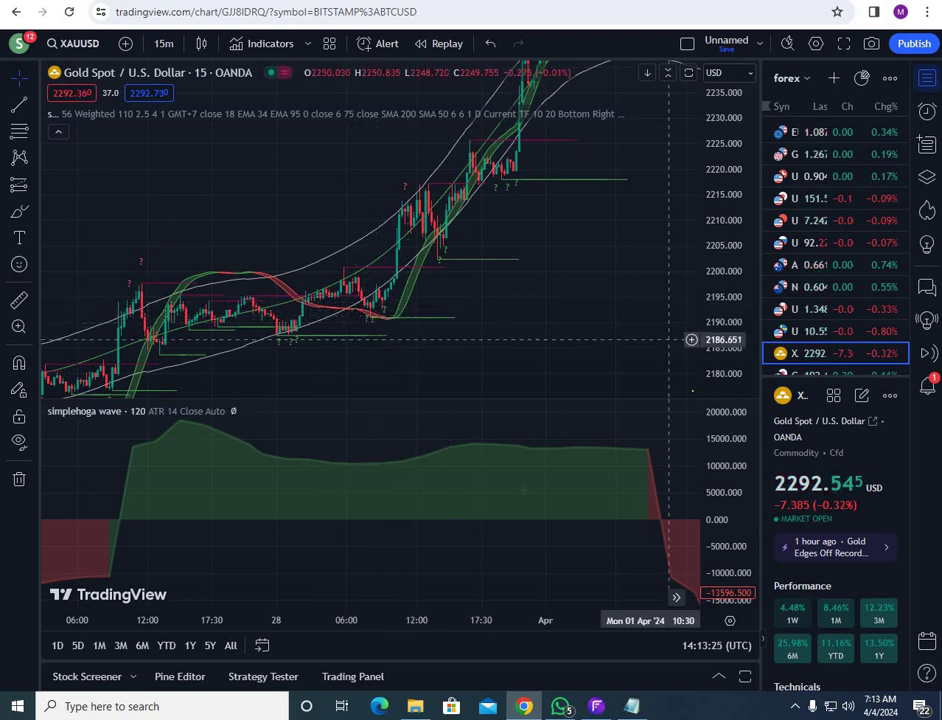
scroll(326, 288, "up", 3)
scroll(310, 286, "left", 3)
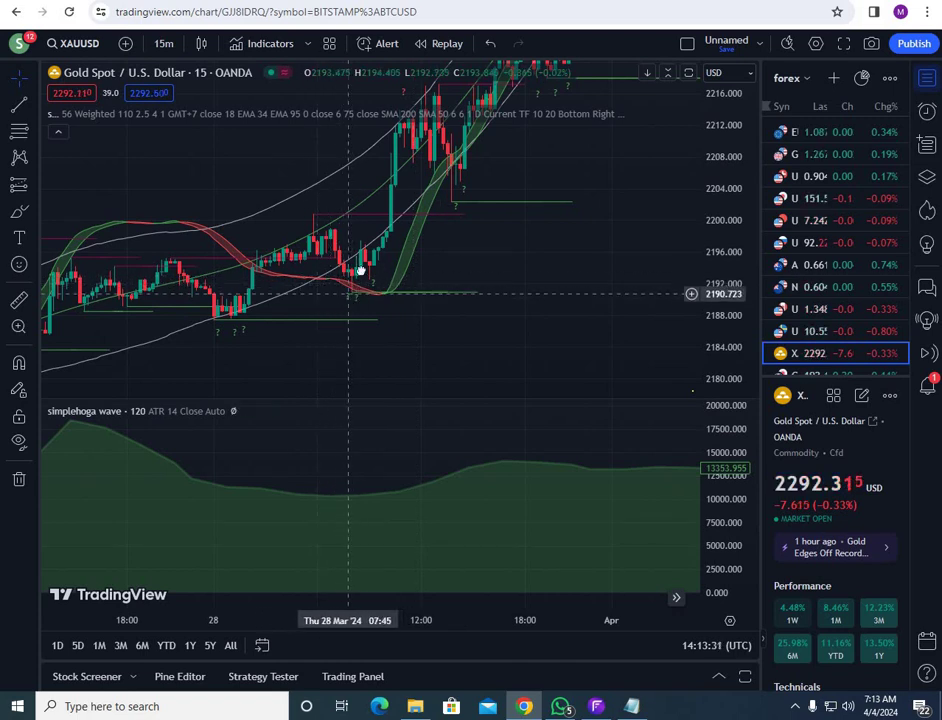
left_click_drag(442, 200, 282, 348)
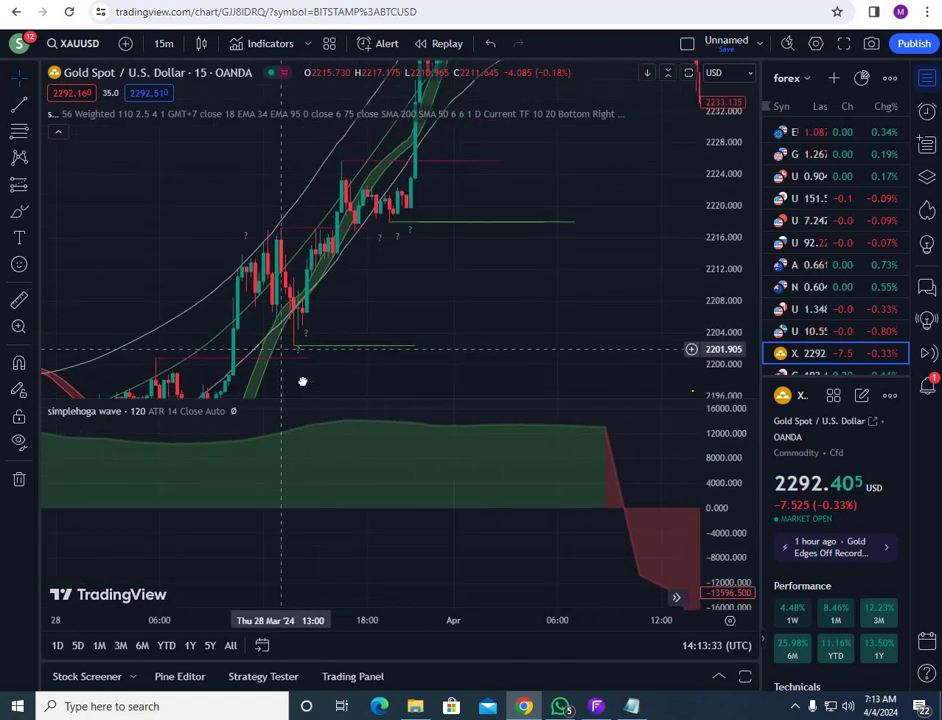
scroll(316, 324, "right", 4)
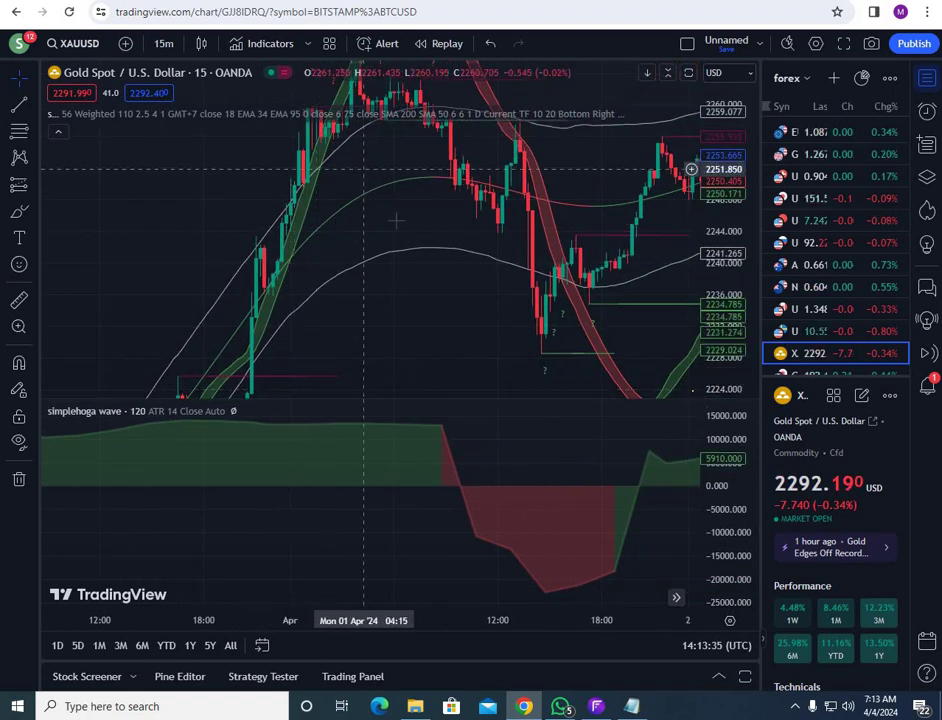
scroll(213, 321, "left", 10)
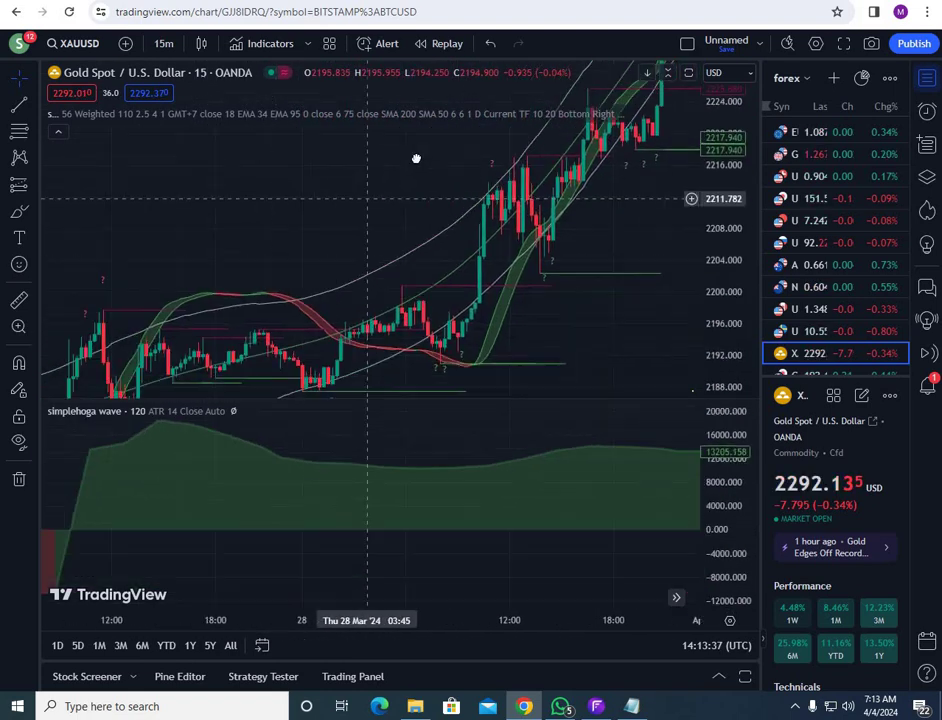
scroll(326, 290, "left", 4)
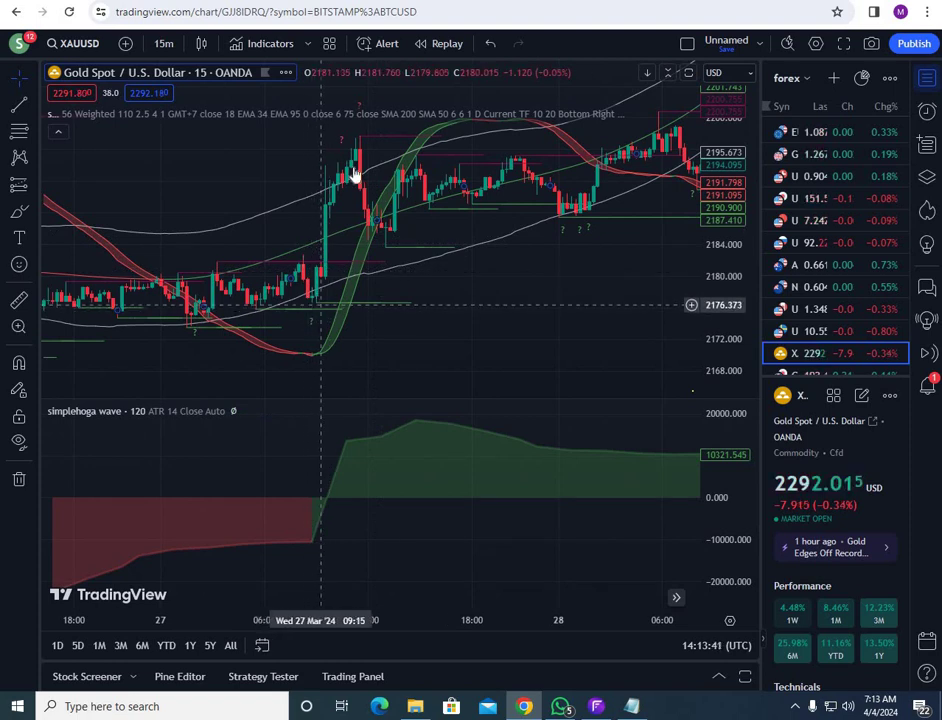
scroll(538, 243, "left", 7)
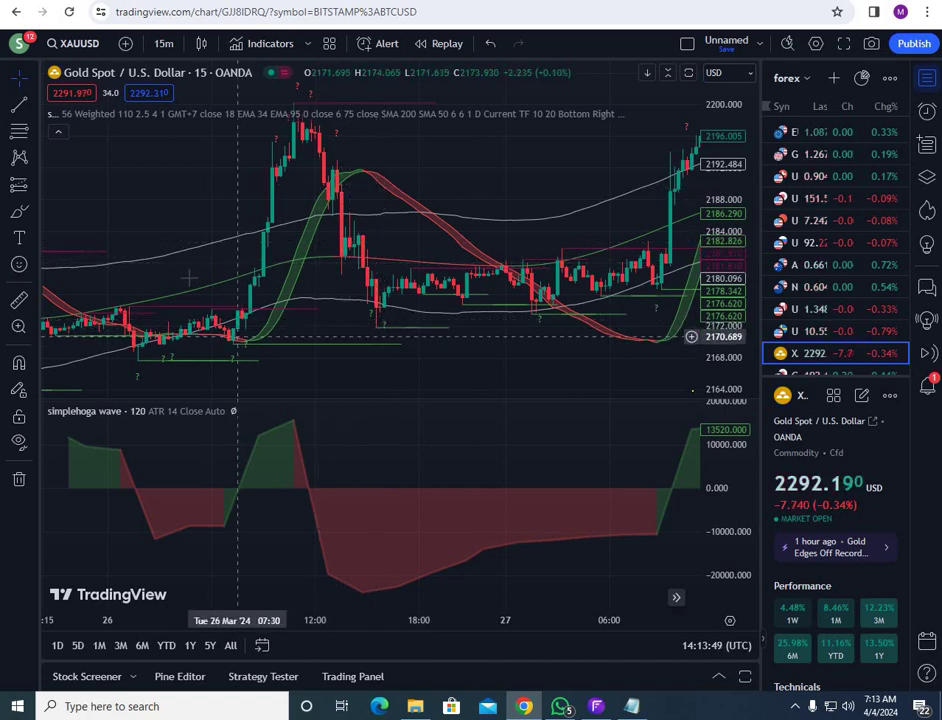
Compare the XAUUSD signals with the simplehoga wave's color changes from 26 March back to 21 March
left_click_drag(196, 275, 404, 208)
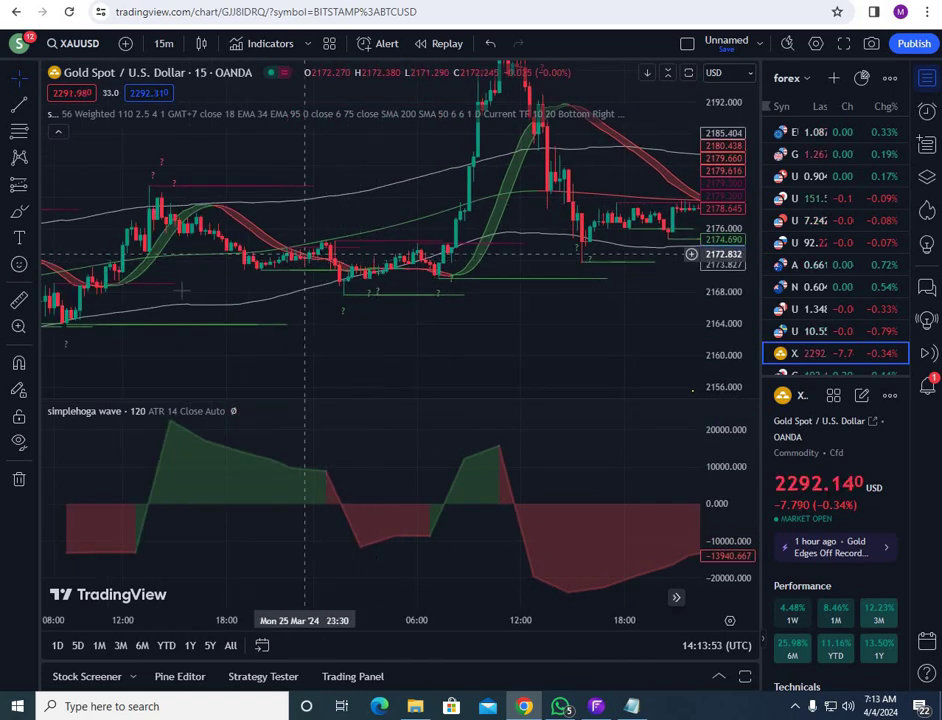
left_click_drag(144, 283, 231, 281)
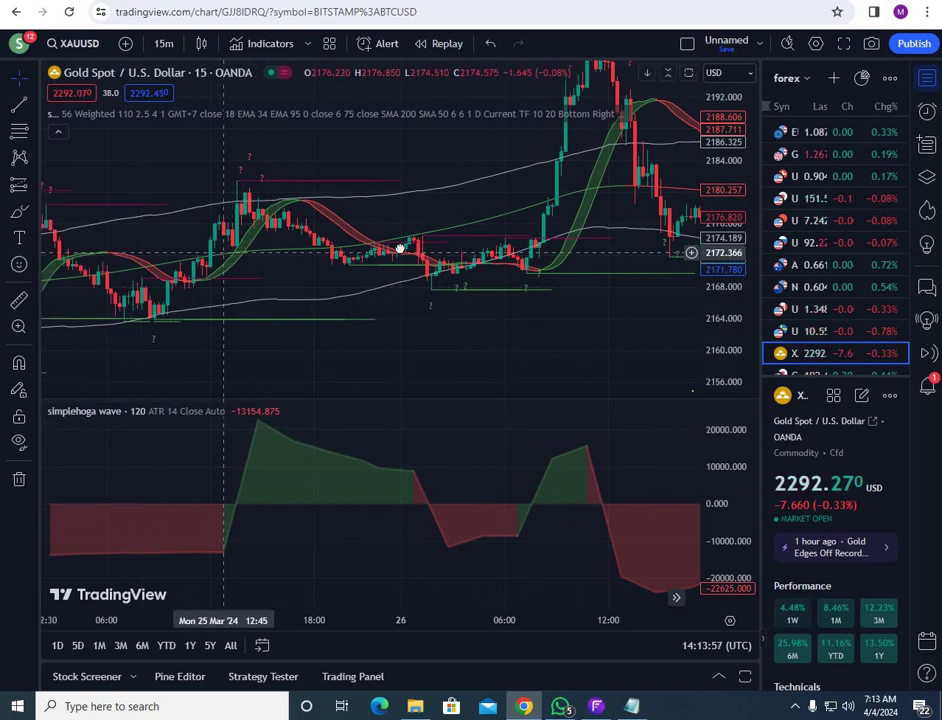
left_click_drag(207, 250, 418, 248)
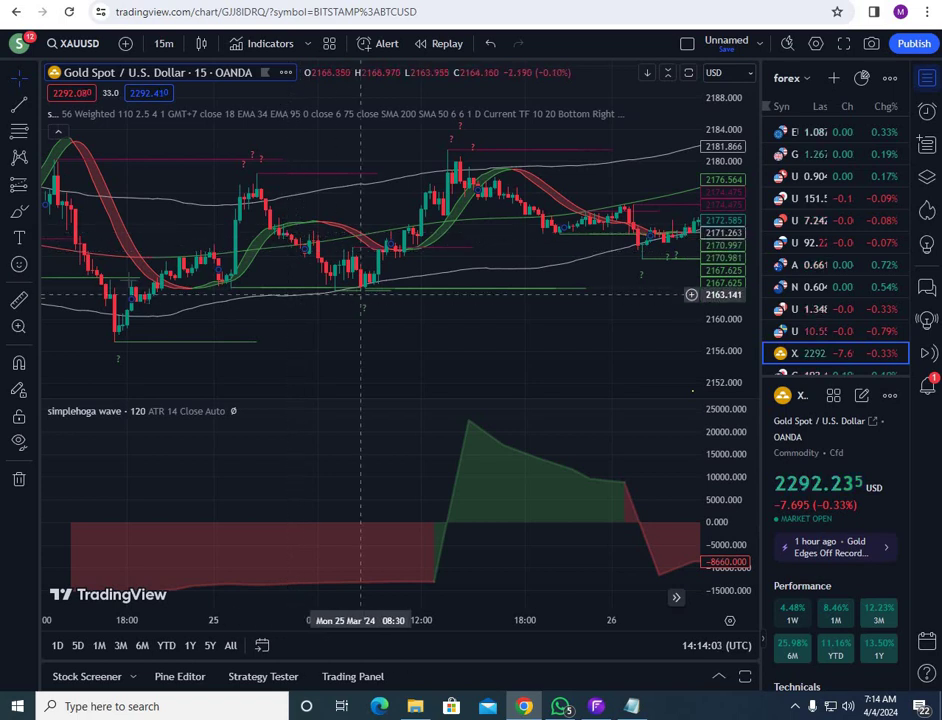
left_click_drag(142, 296, 383, 325)
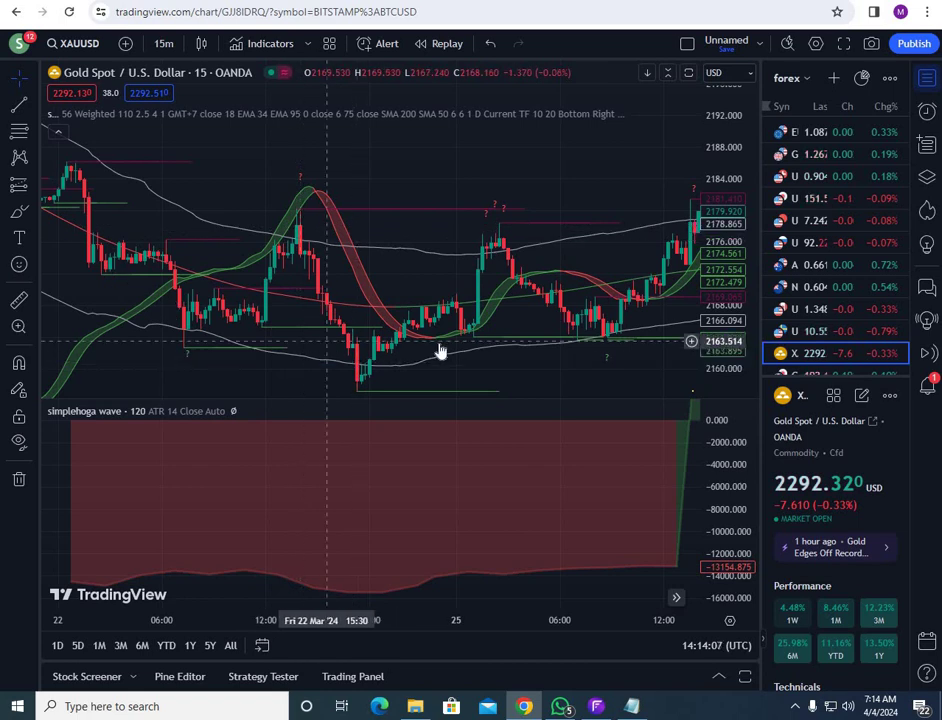
left_click_drag(137, 275, 437, 343)
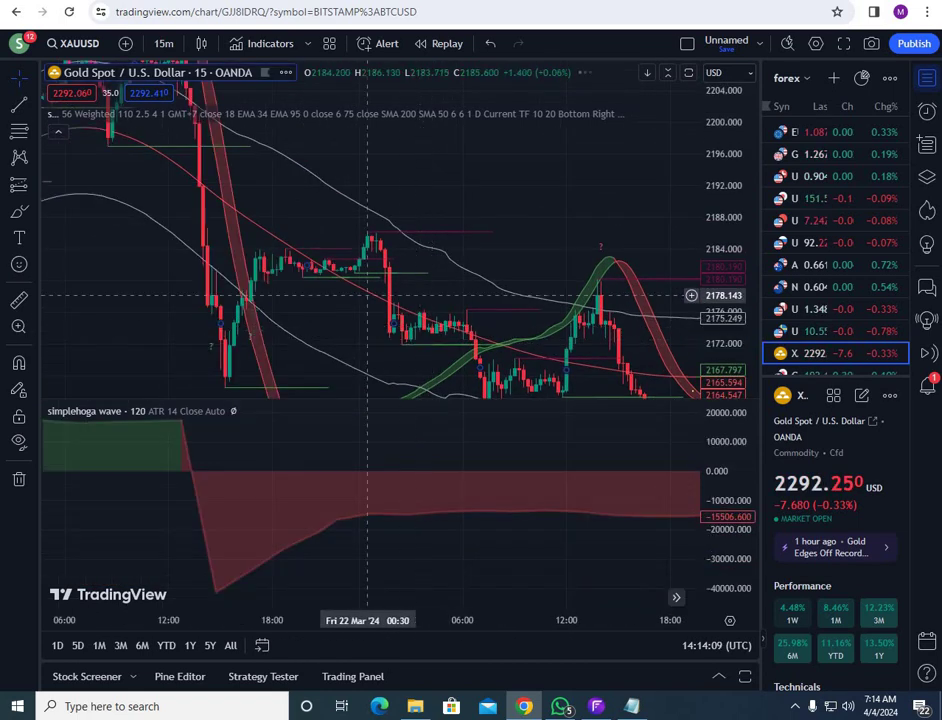
scroll(246, 217, "left", 2)
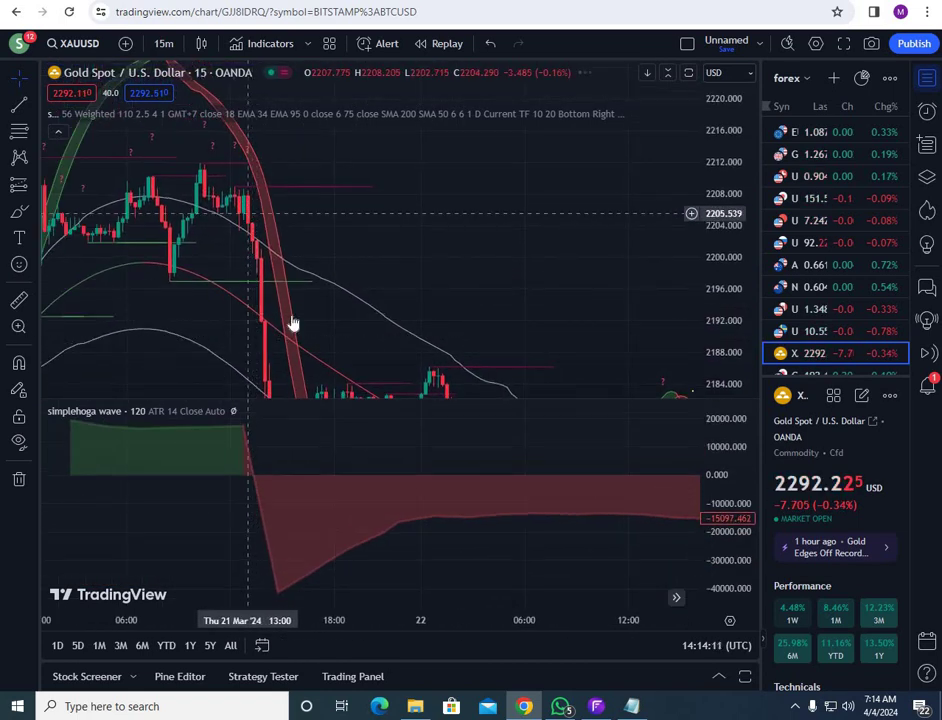
Examine the XAUUSD signals against the simplehoga wave from 21 March back to 19 March, and dismiss the message notification
left_click_drag(290, 335, 282, 262)
left_click_drag(160, 268, 509, 246)
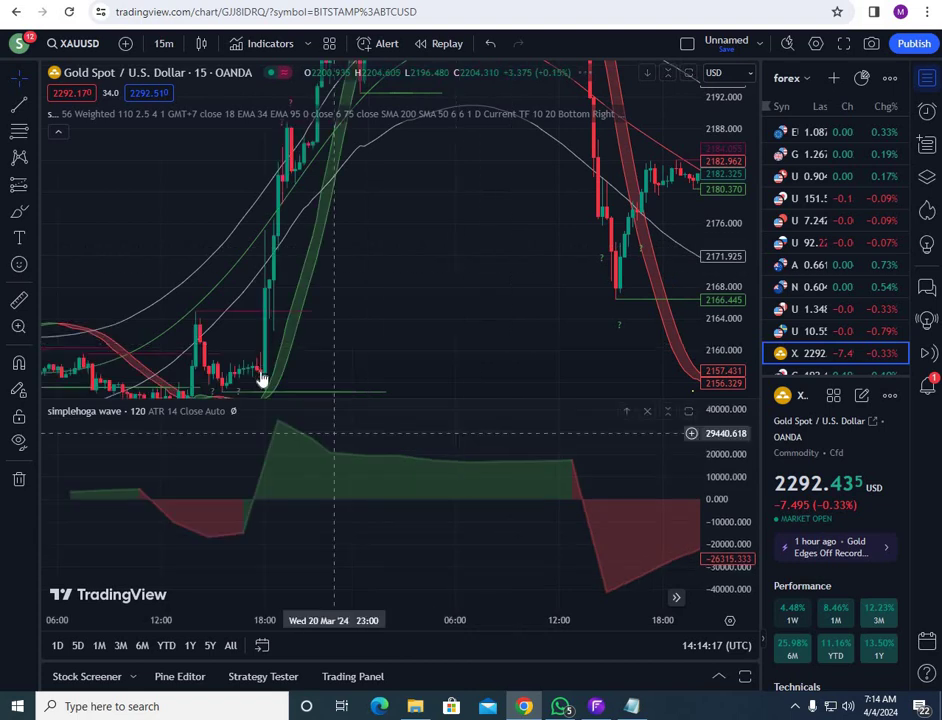
left_click_drag(262, 378, 263, 330)
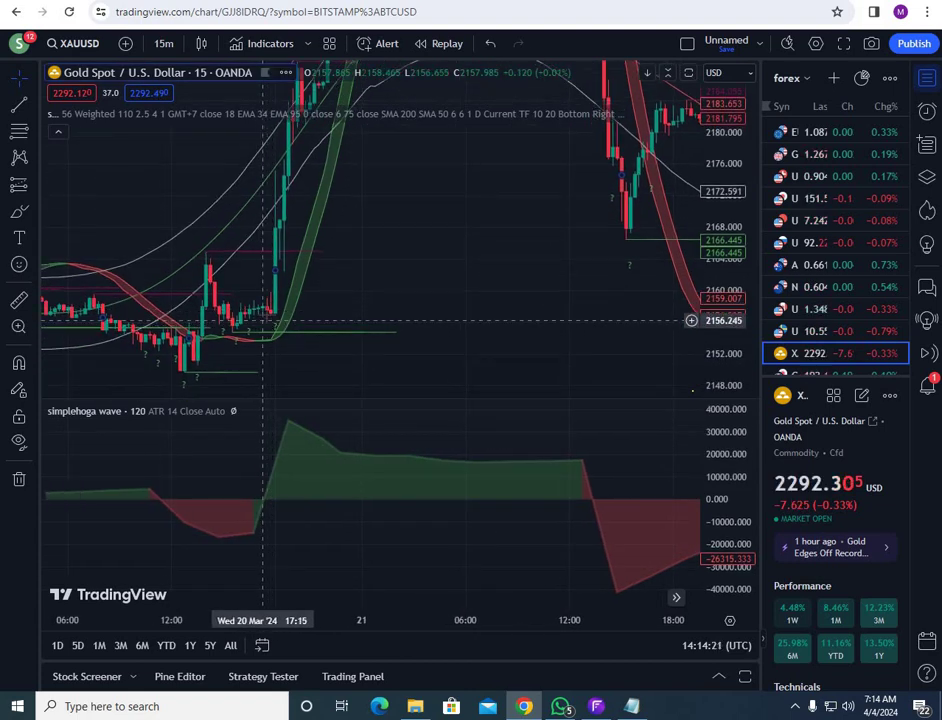
left_click_drag(423, 198, 383, 397)
left_click_drag(230, 215, 464, 269)
left_click_drag(204, 282, 466, 267)
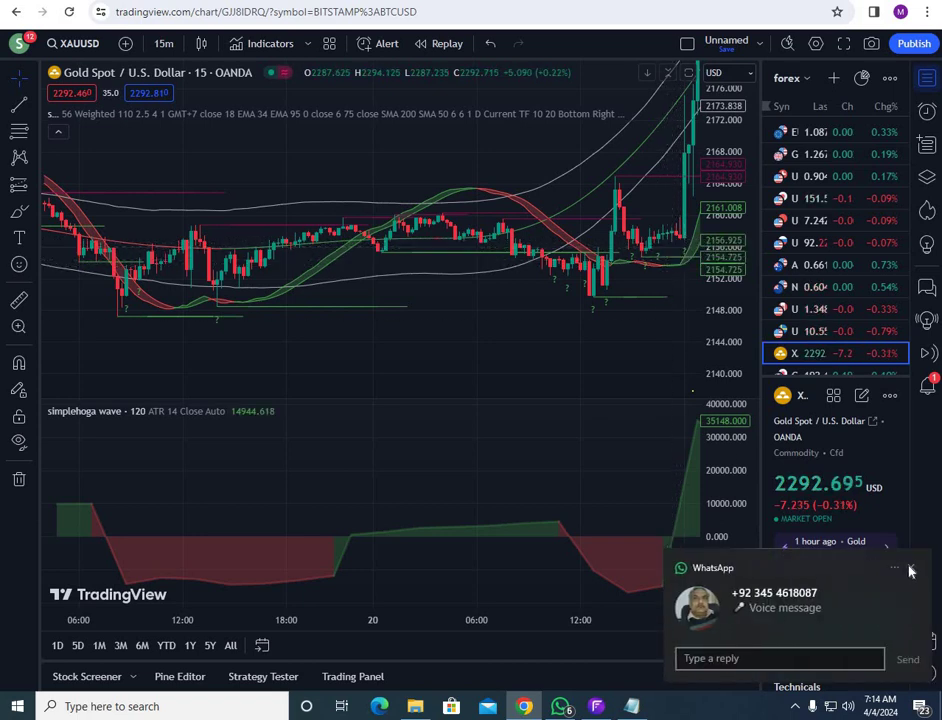
left_click(910, 567)
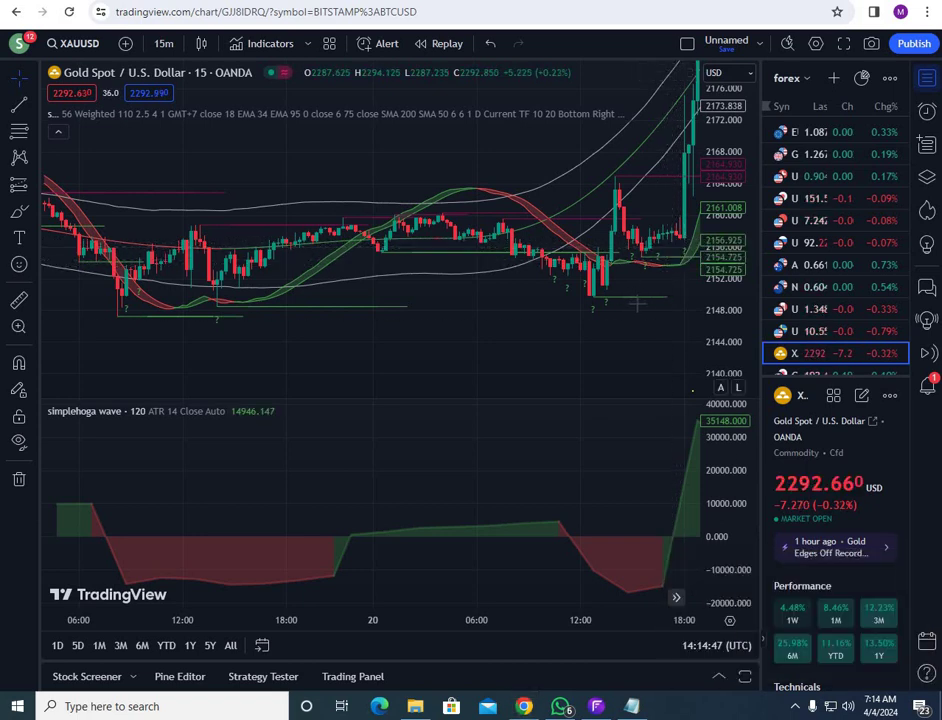
Compare the XAUUSD signals with the simplehoga wave from 19 March back to 13 March
left_click_drag(336, 291, 511, 309)
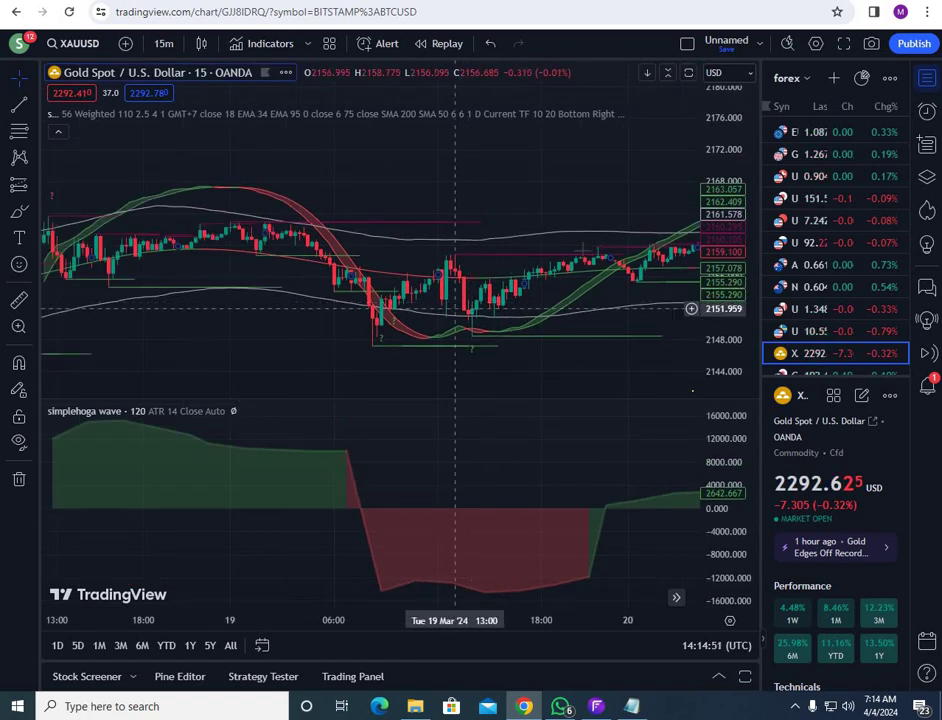
scroll(368, 303, "left", 8)
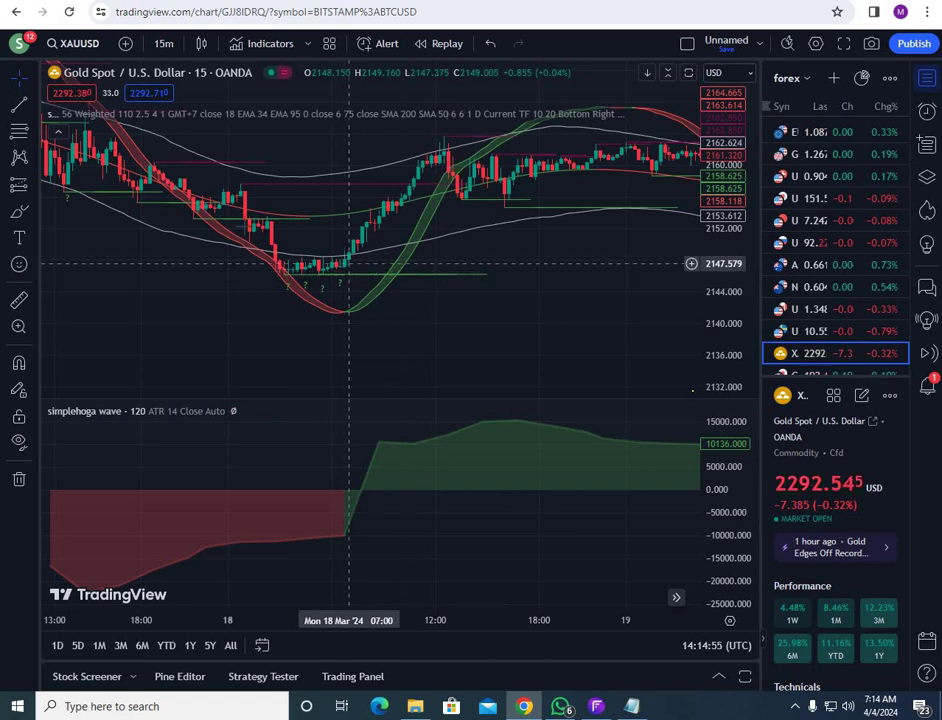
scroll(469, 305, "left", 4)
scroll(469, 305, "left", 3)
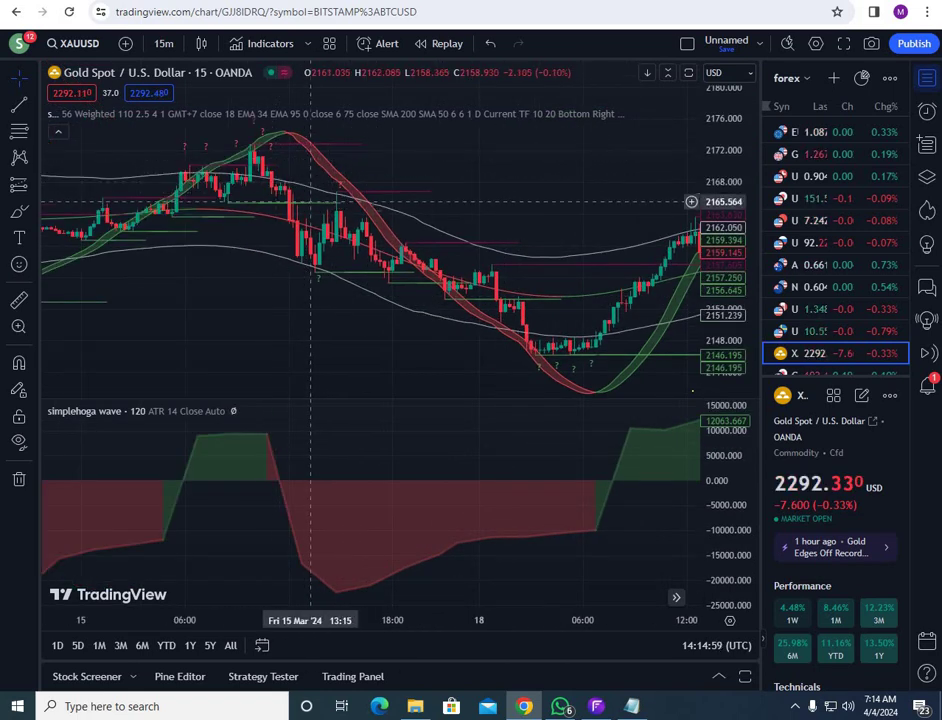
left_click_drag(364, 318, 540, 318)
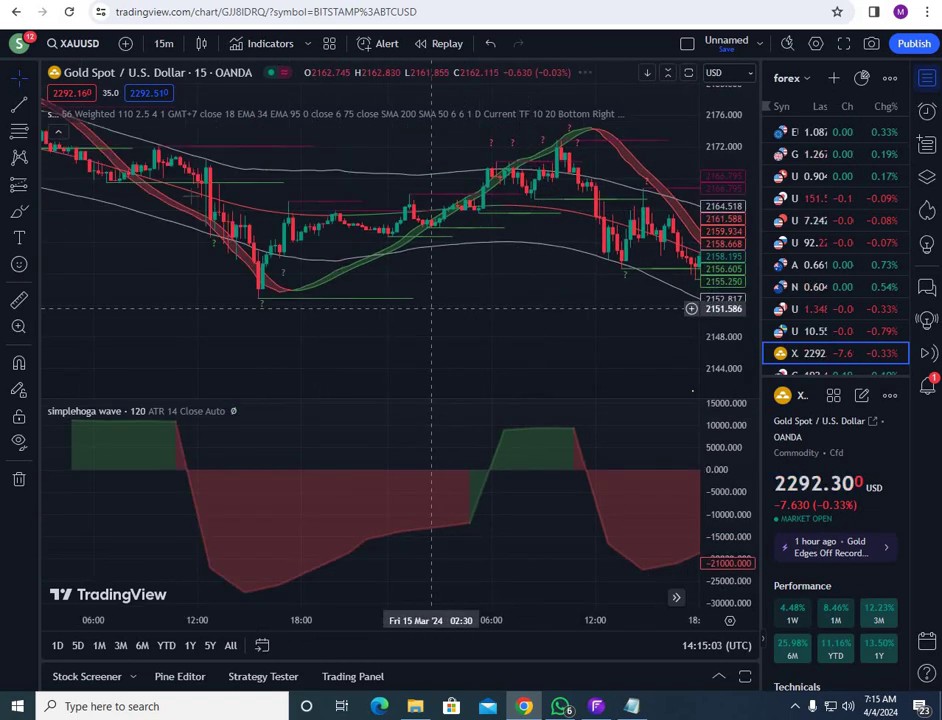
scroll(435, 288, "left", 4)
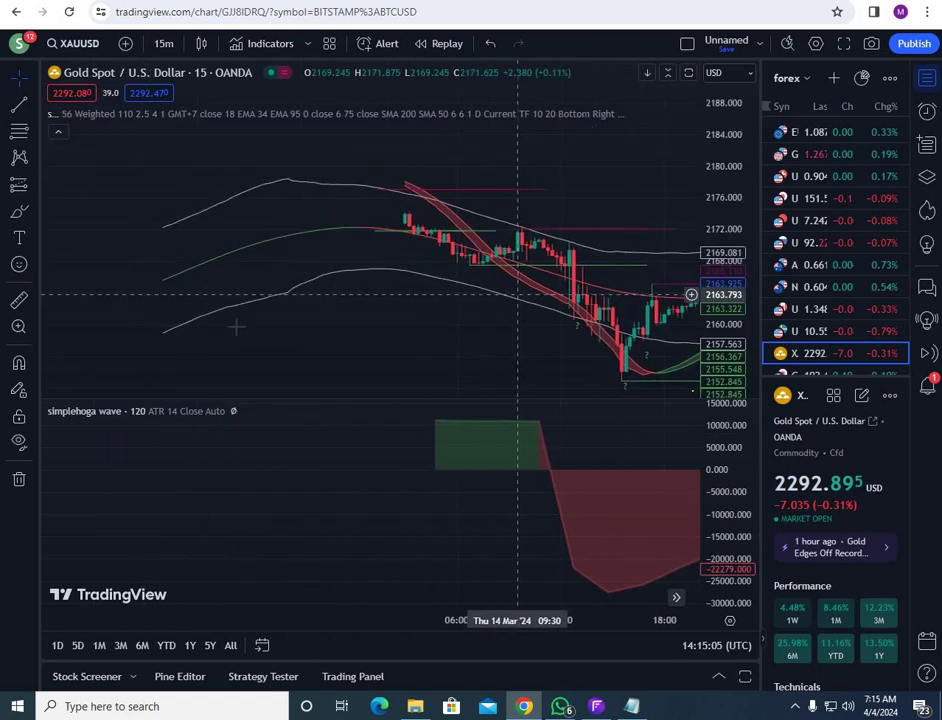
scroll(524, 288, "left", 5)
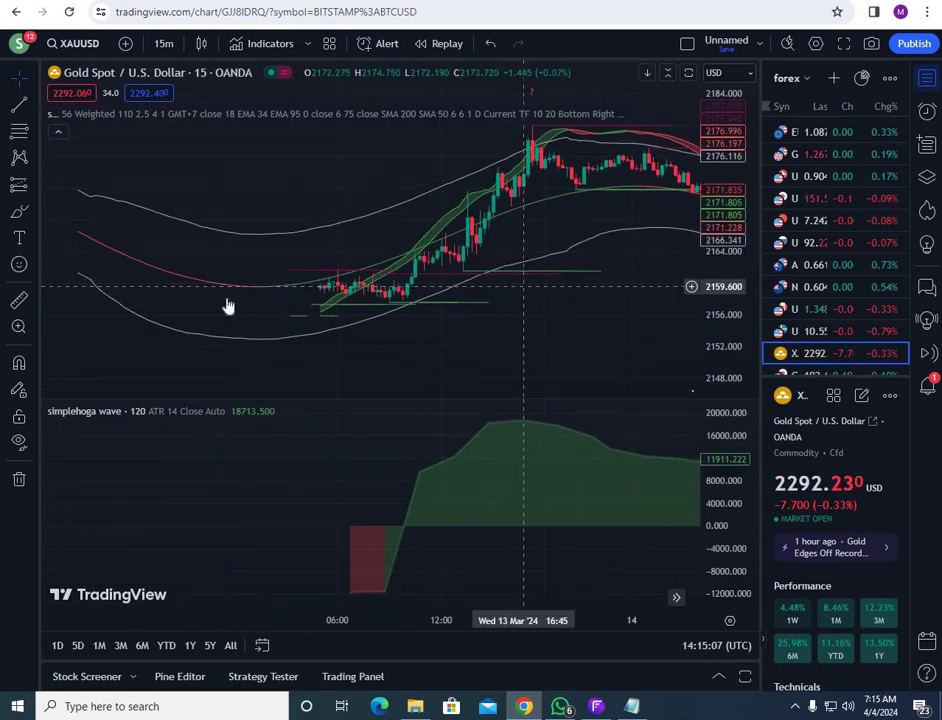
Check the XAUUSD signals against the simplehoga wave during the 12 March drop and close the advertisement
scroll(343, 267, "left", 5)
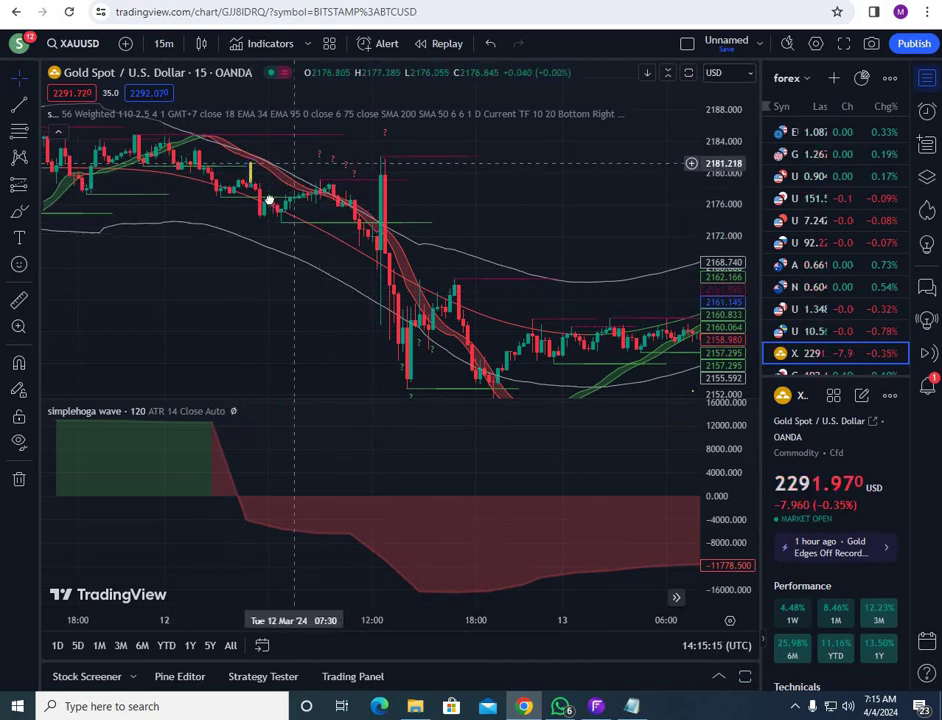
left_click_drag(360, 180, 275, 200)
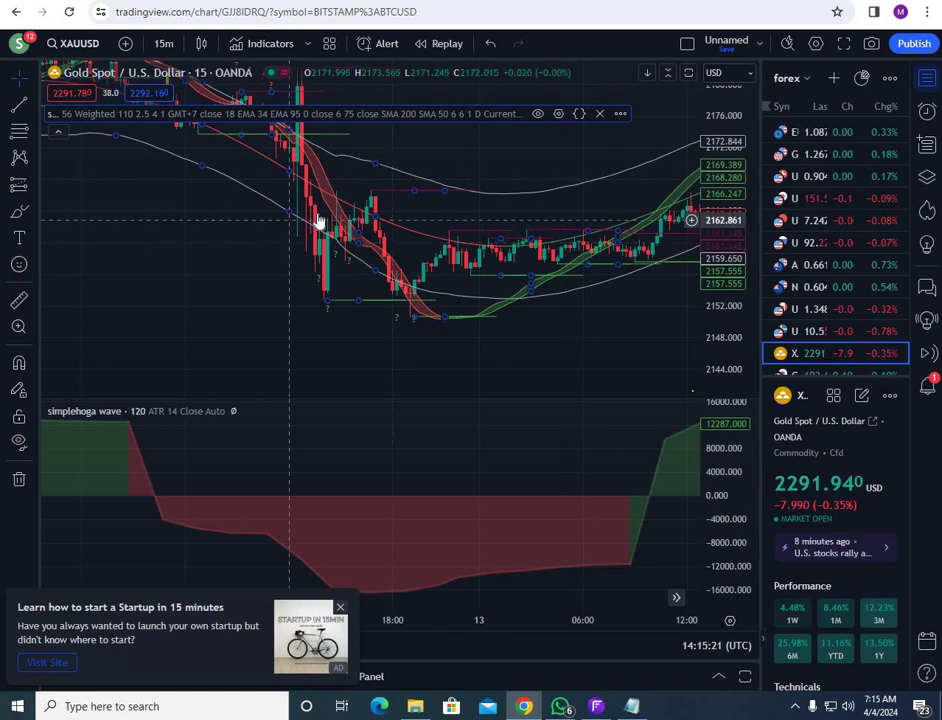
left_click(340, 607)
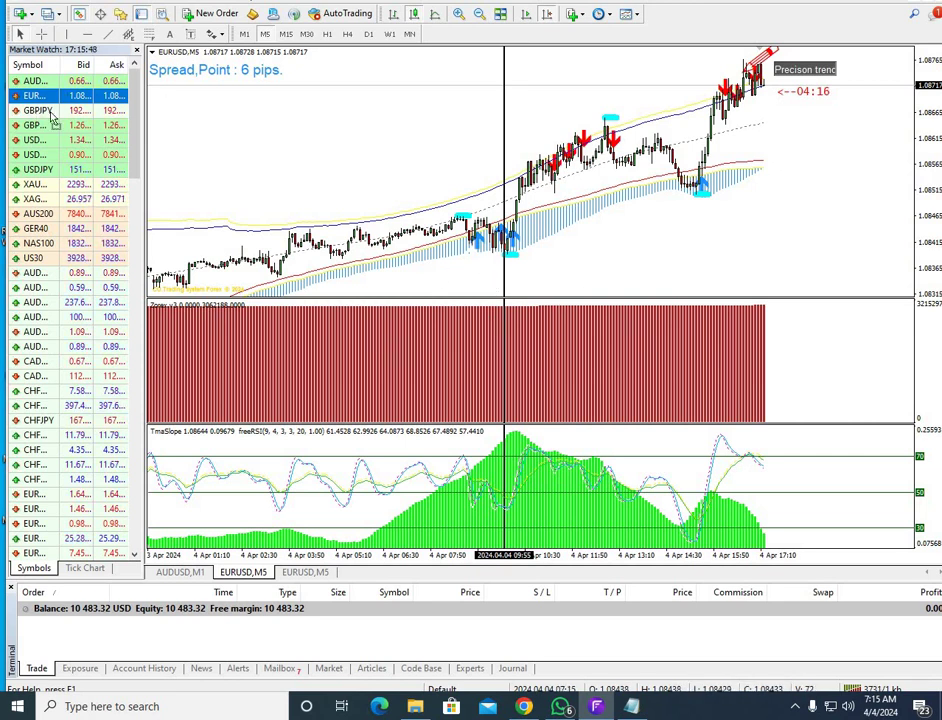
Switch to MetaTrader, load GBPJPY into the M5 EURUSD chart and bring up the latest candles with chart shift
key("Down")
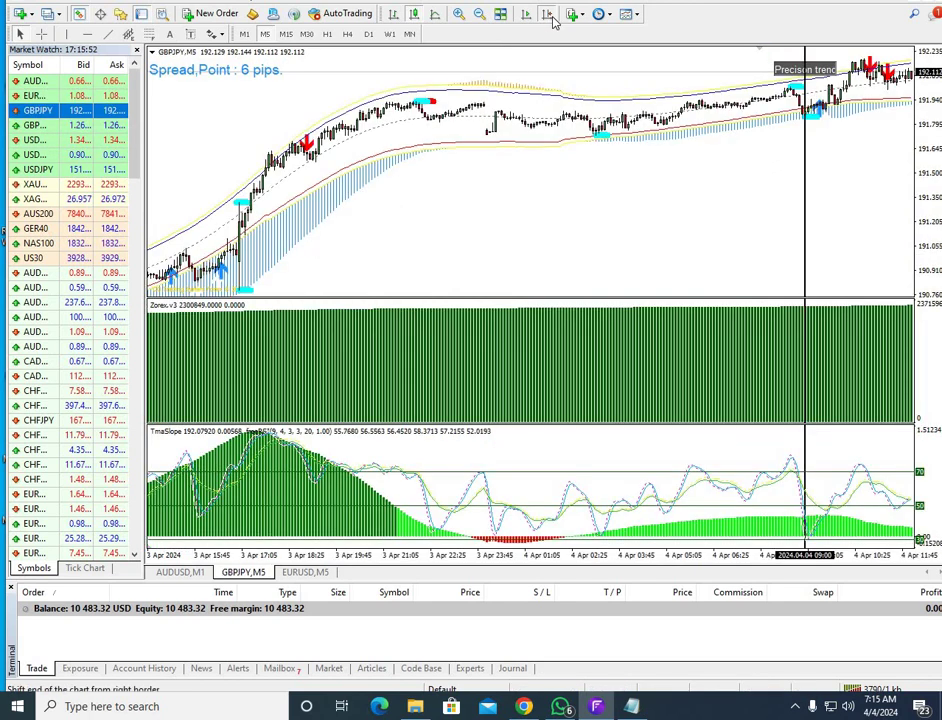
left_click(549, 16)
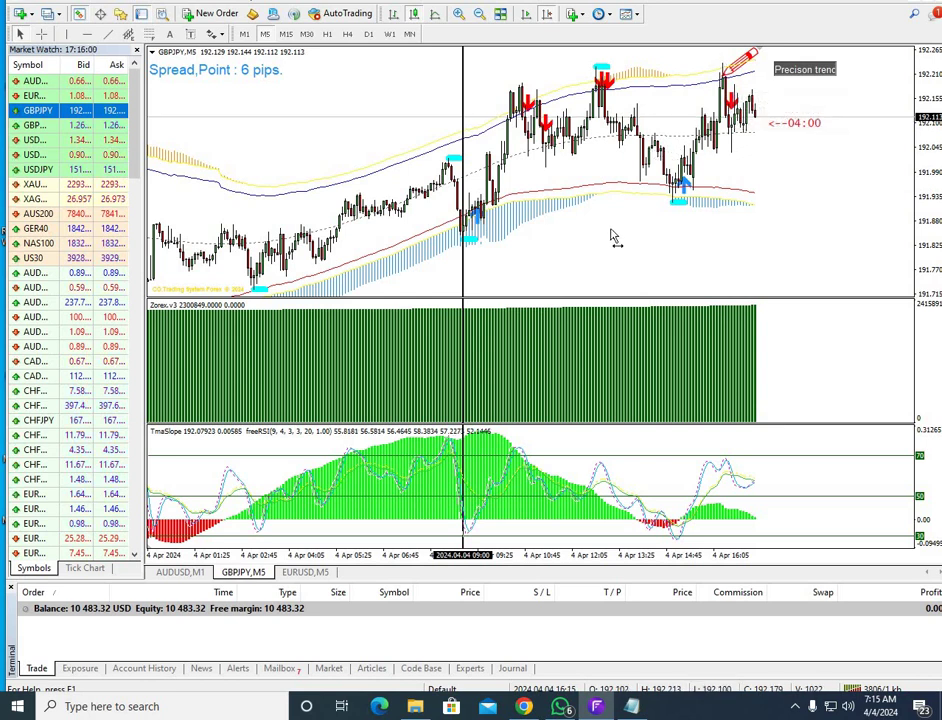
Examine the arrow signals against the bands, Zorex and TmaSlope on the GBPJPY M5 chart from 4 April back to 1 April
left_click_drag(545, 355, 570, 173)
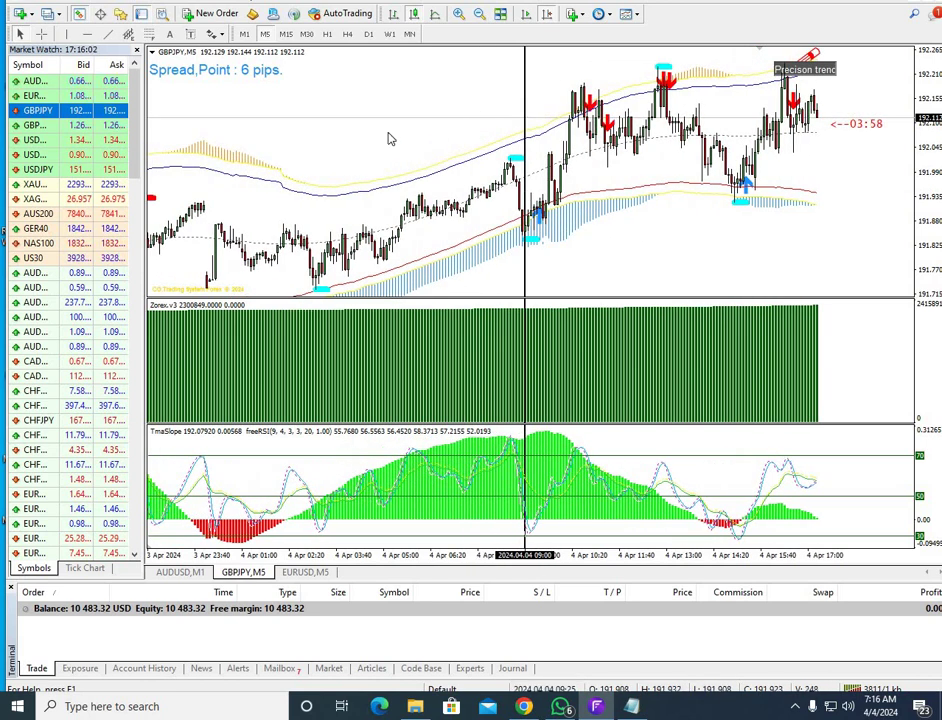
scroll(498, 168, "up", 15)
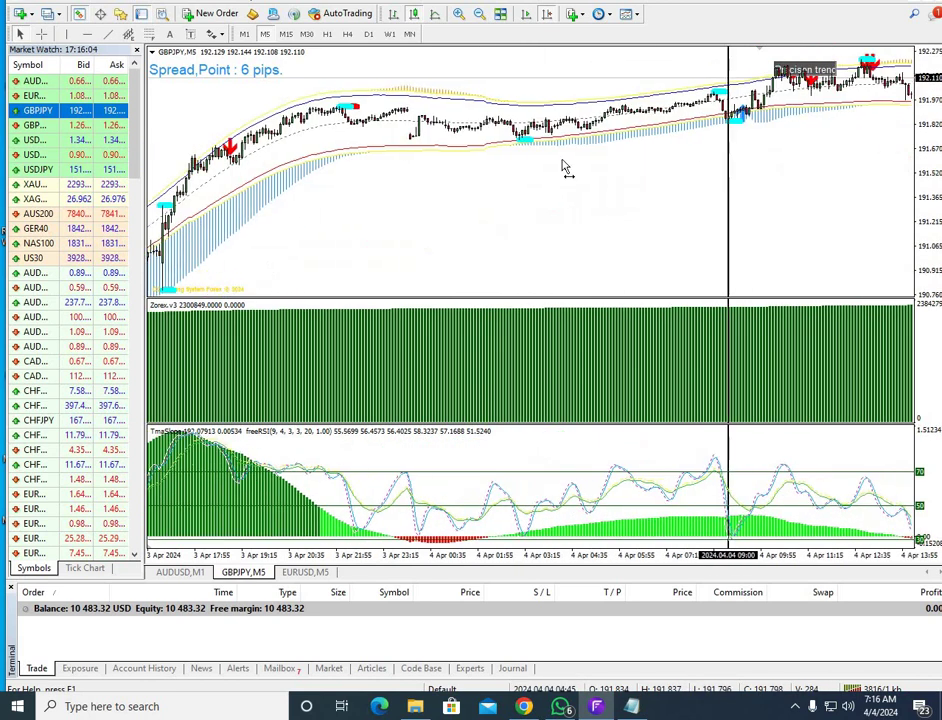
scroll(492, 93, "up", 10)
scroll(492, 93, "up", 1)
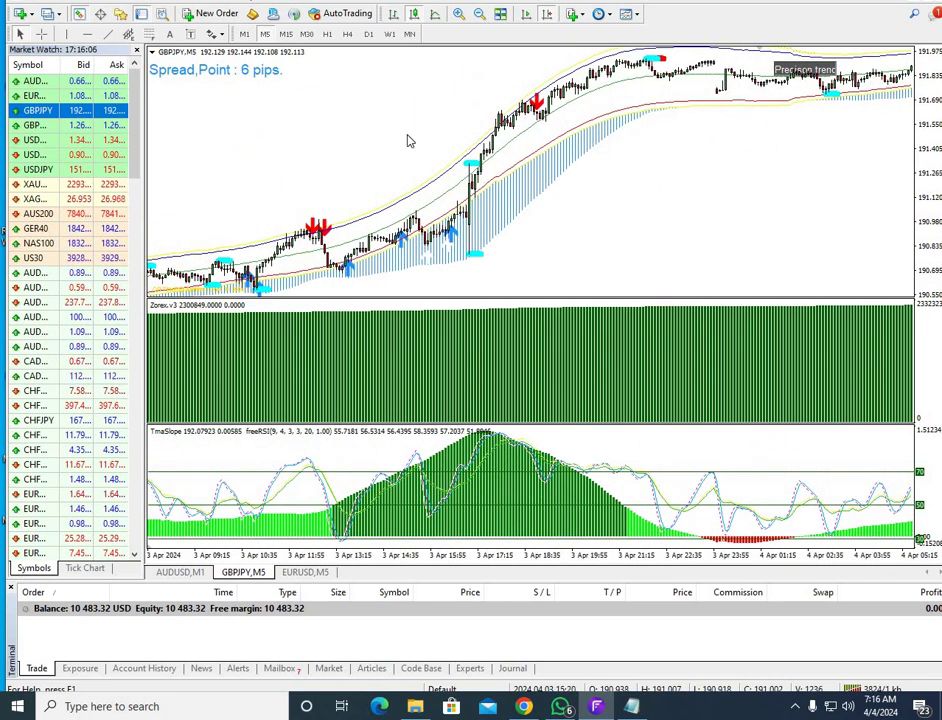
scroll(386, 193, "up", 12)
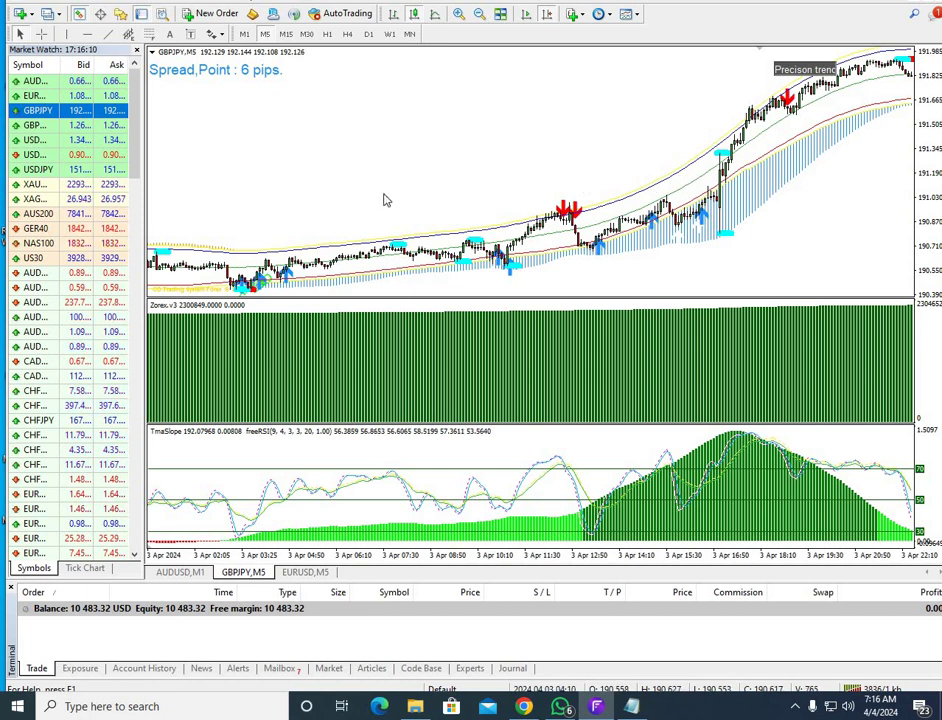
scroll(462, 185, "up", 15)
scroll(462, 308, "up", 10)
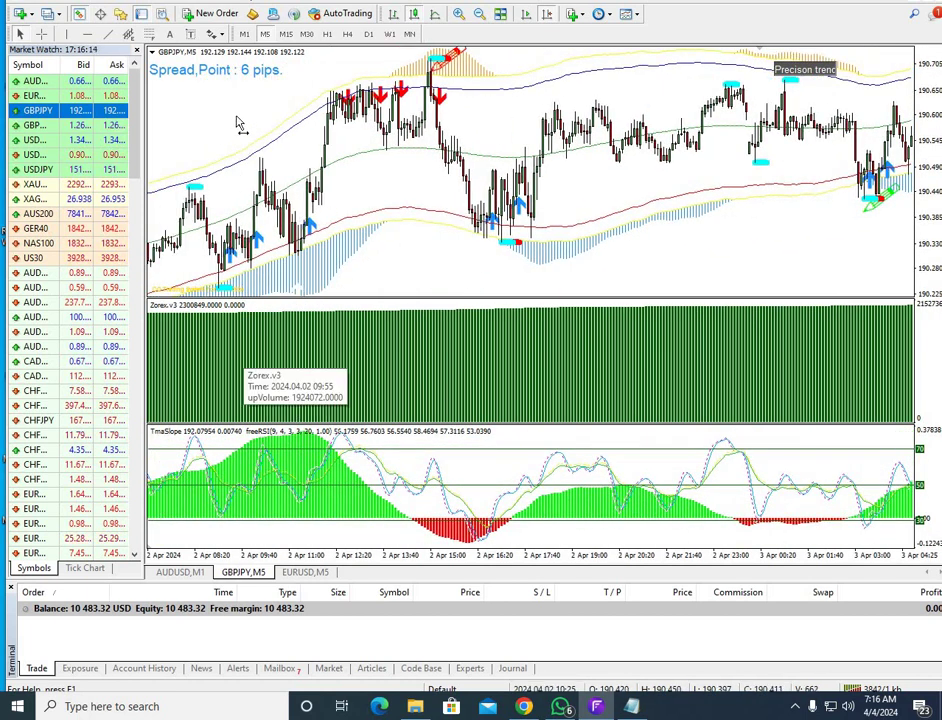
scroll(422, 248, "up", 6)
scroll(422, 248, "up", 10)
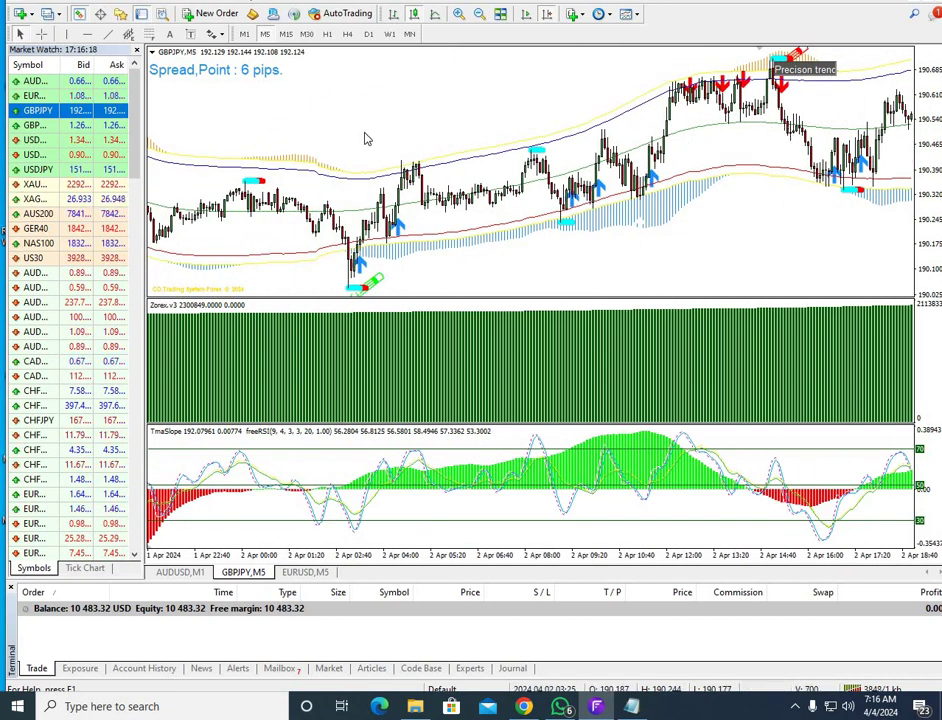
scroll(350, 185, "up", 18)
scroll(576, 308, "up", 13)
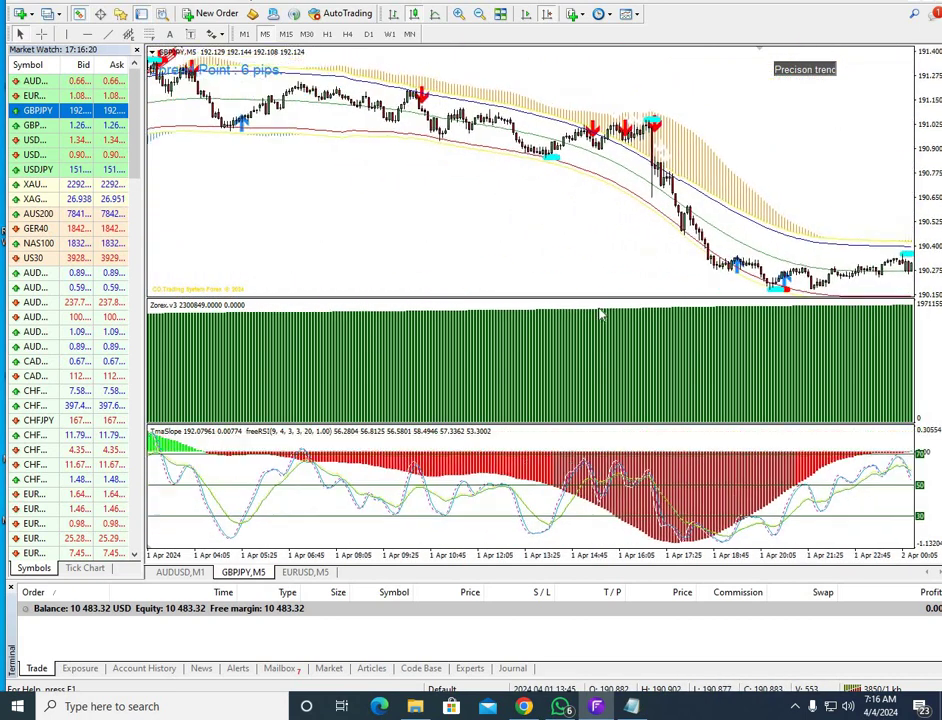
Examine the arrow signals against the bands and TmaSlope on the GBPJPY M5 chart from 1 April back to 26 March
scroll(505, 275, "up", 20)
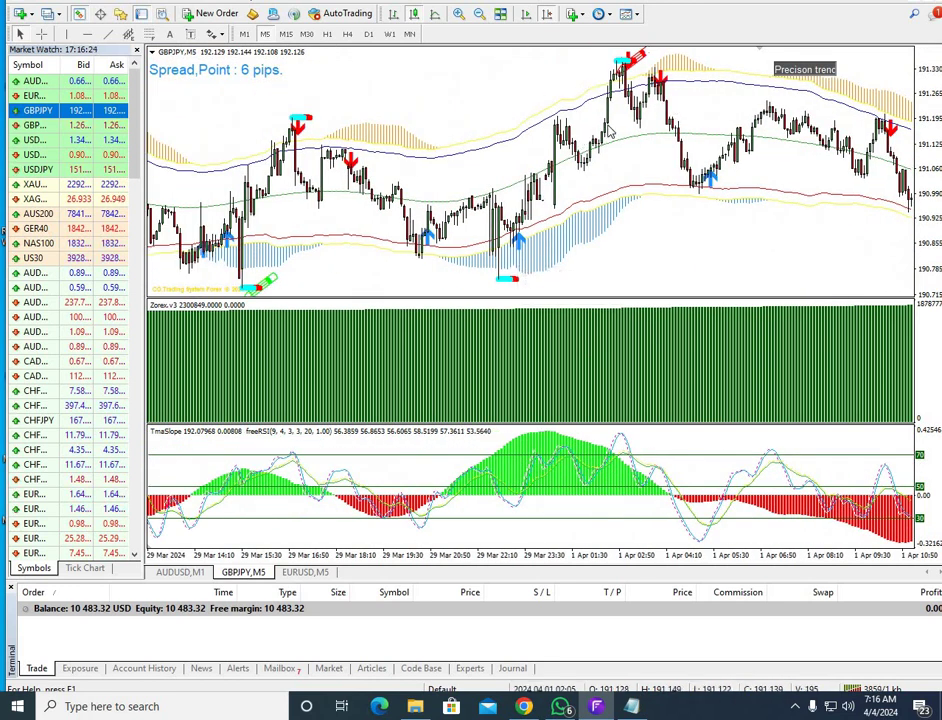
scroll(385, 265, "up", 5)
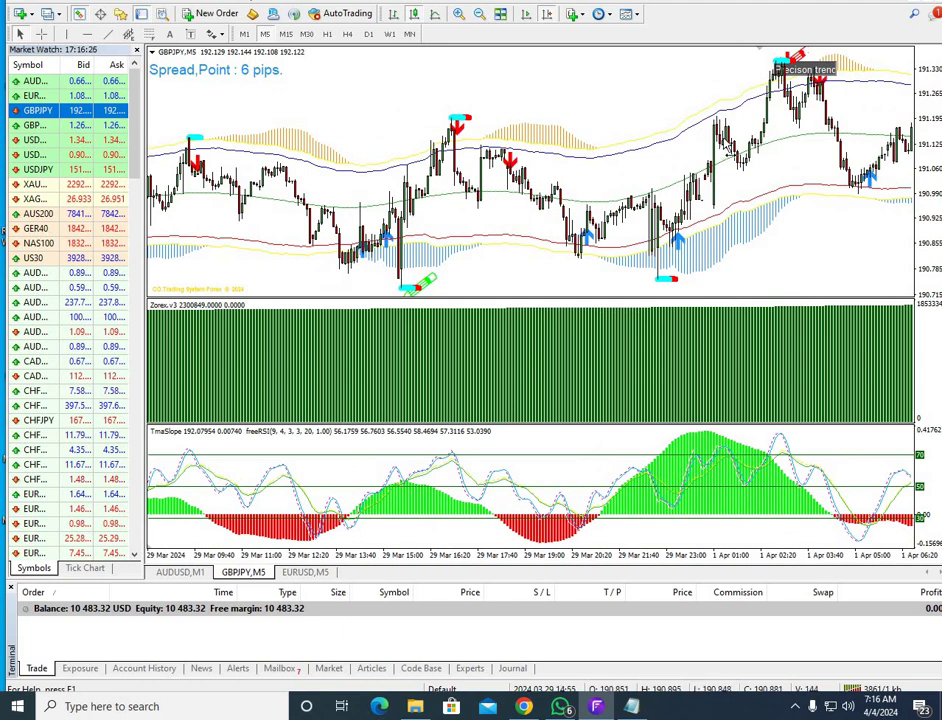
scroll(424, 246, "up", 12)
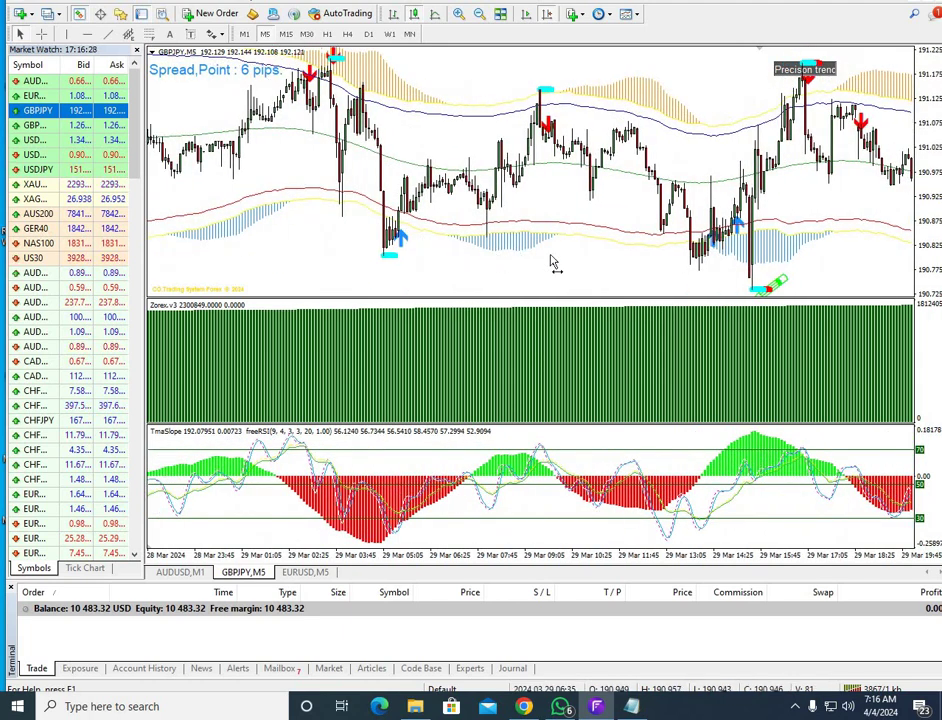
scroll(669, 259, "up", 10)
scroll(313, 320, "up", 8)
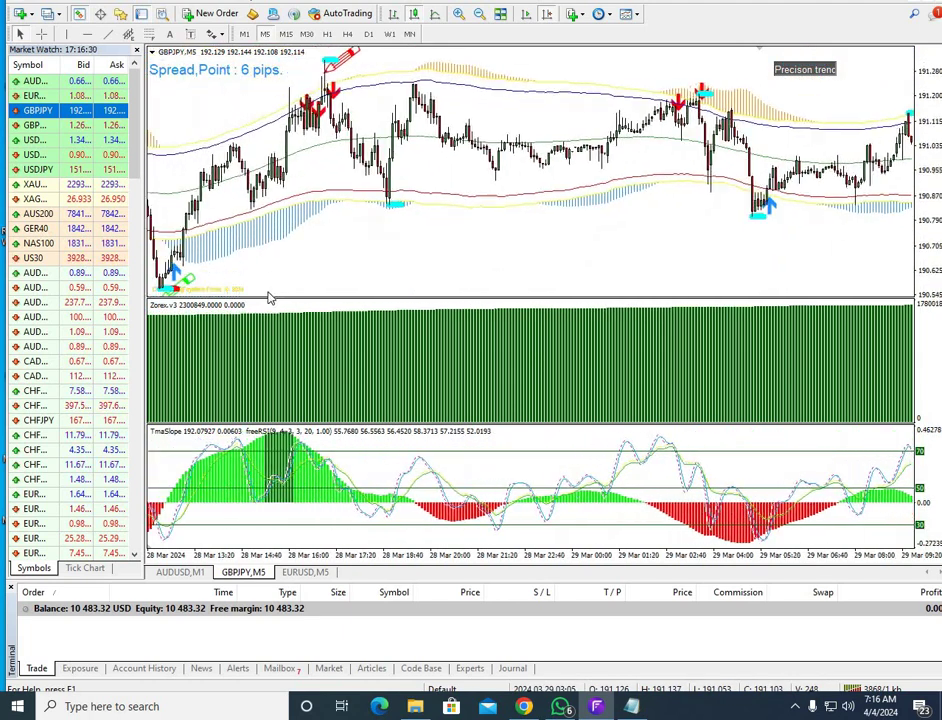
scroll(498, 252, "up", 10)
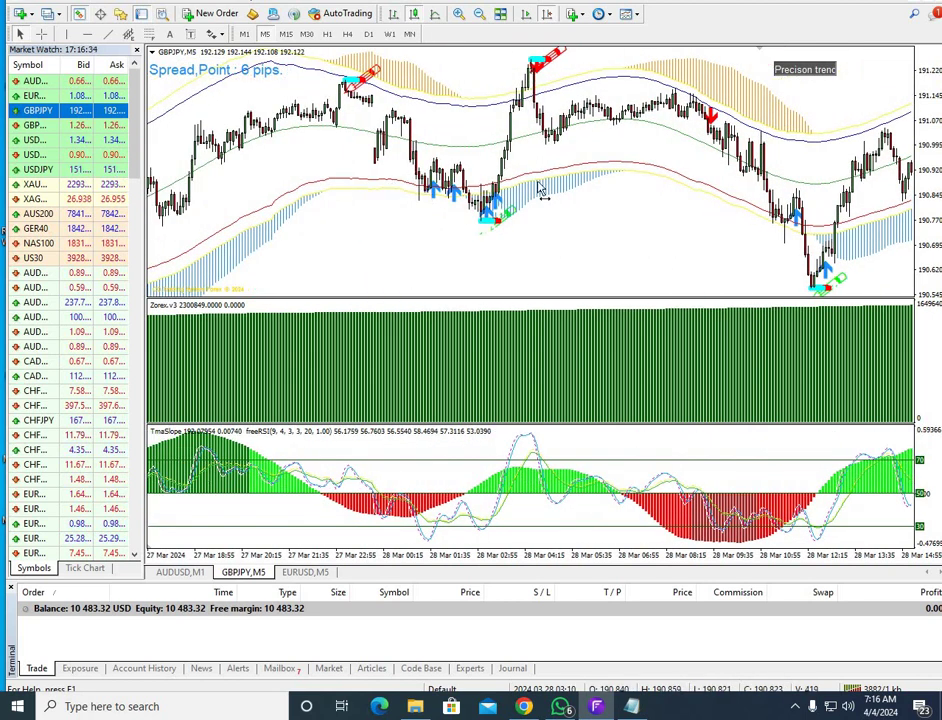
scroll(300, 219, "up", 8)
scroll(280, 215, "up", 1)
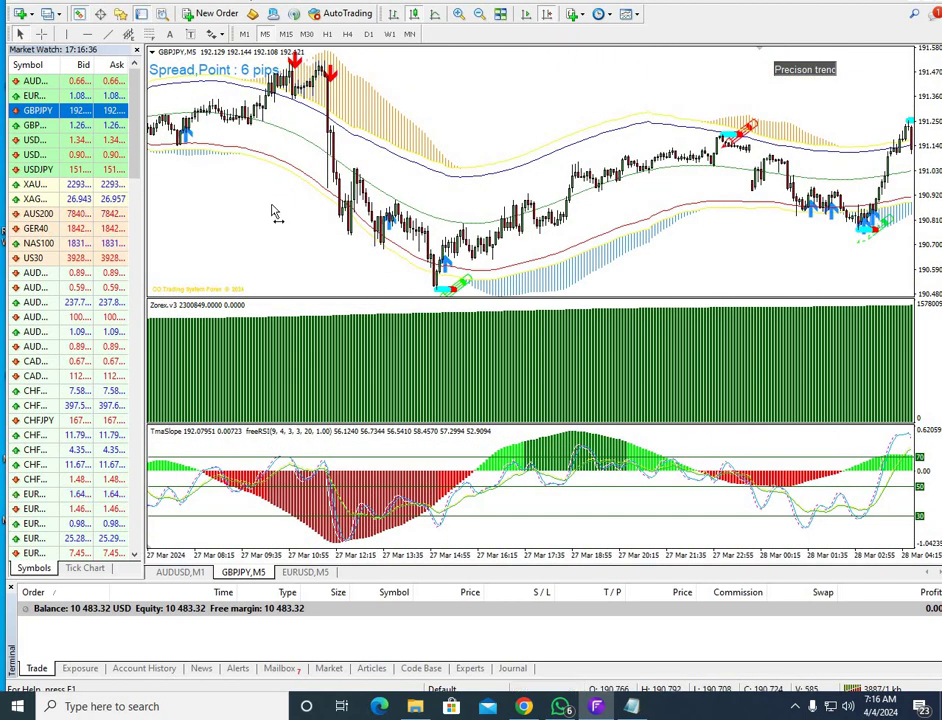
scroll(273, 210, "up", 2)
scroll(583, 218, "up", 8)
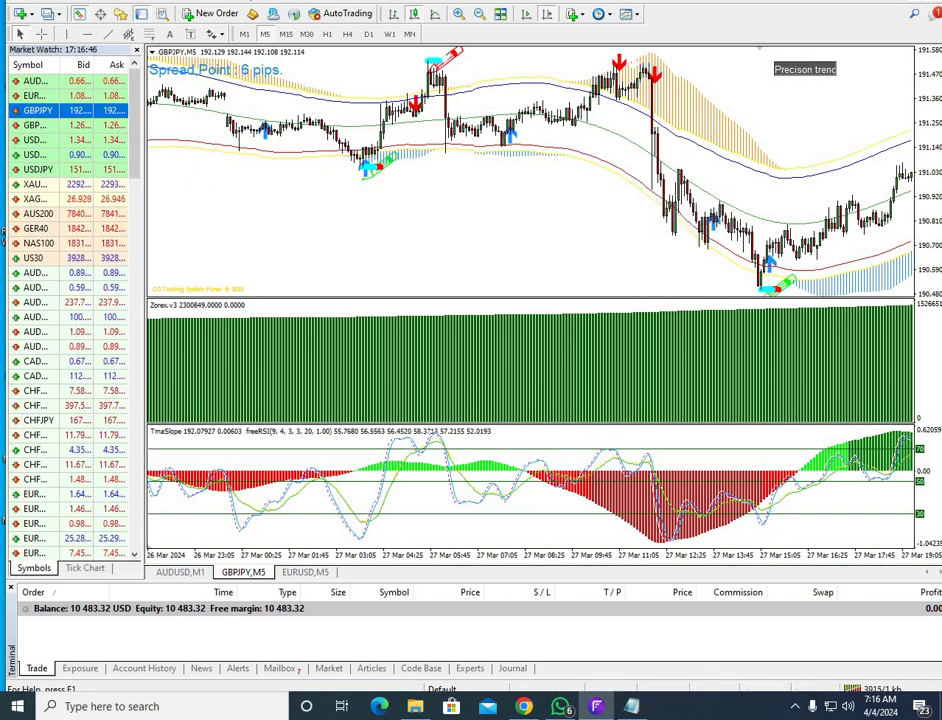
Clear the open windows from the desktop and open the New Text Document containing the contact details in Notepad
left_click(864, 2)
left_click(736, 106)
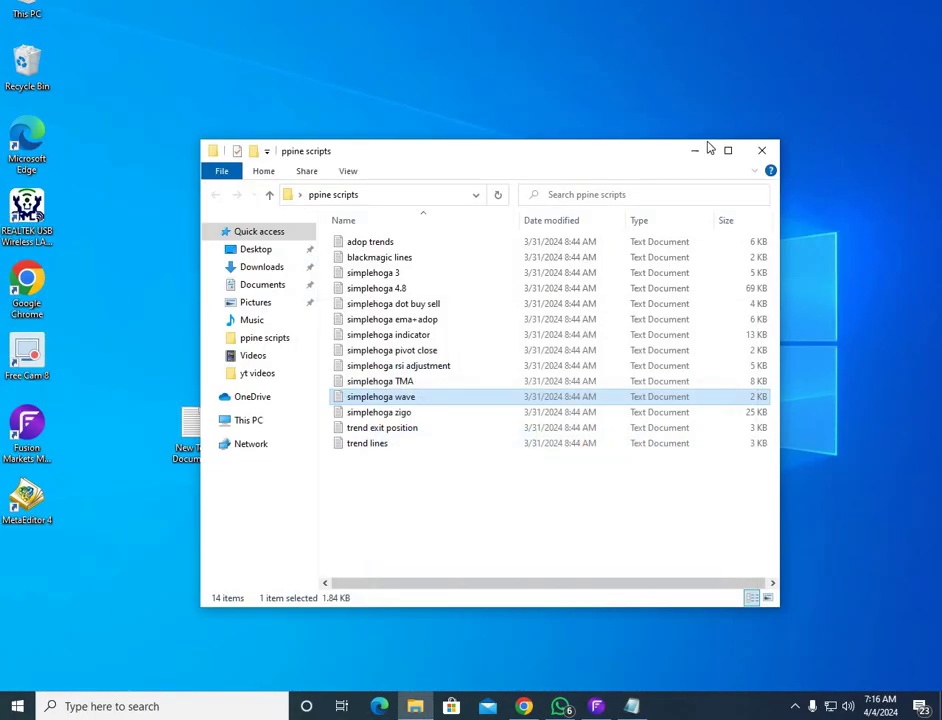
key("super+d")
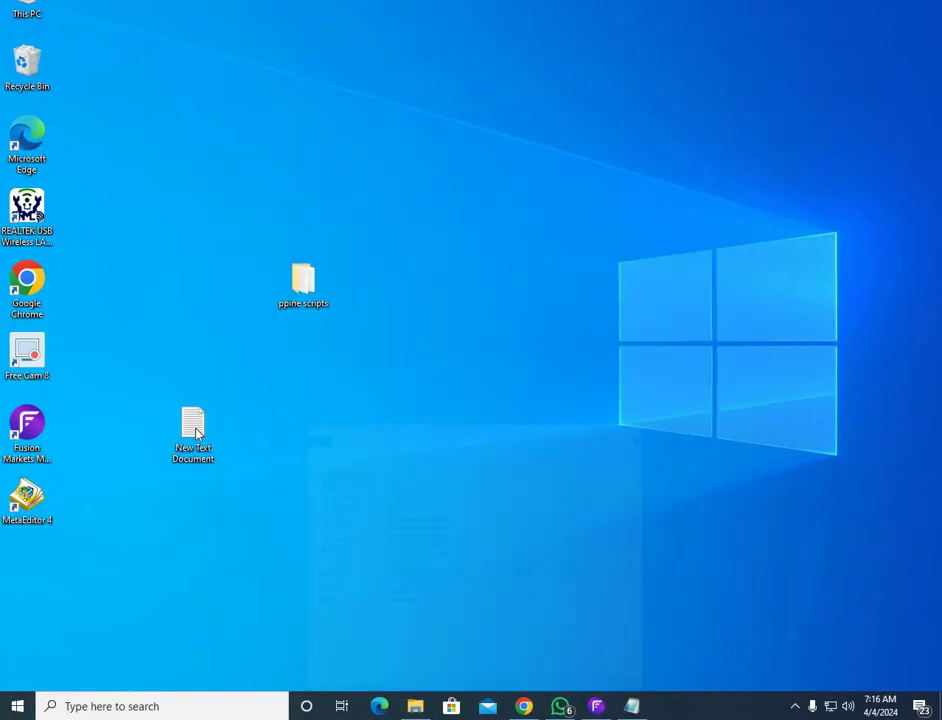
key("Return")
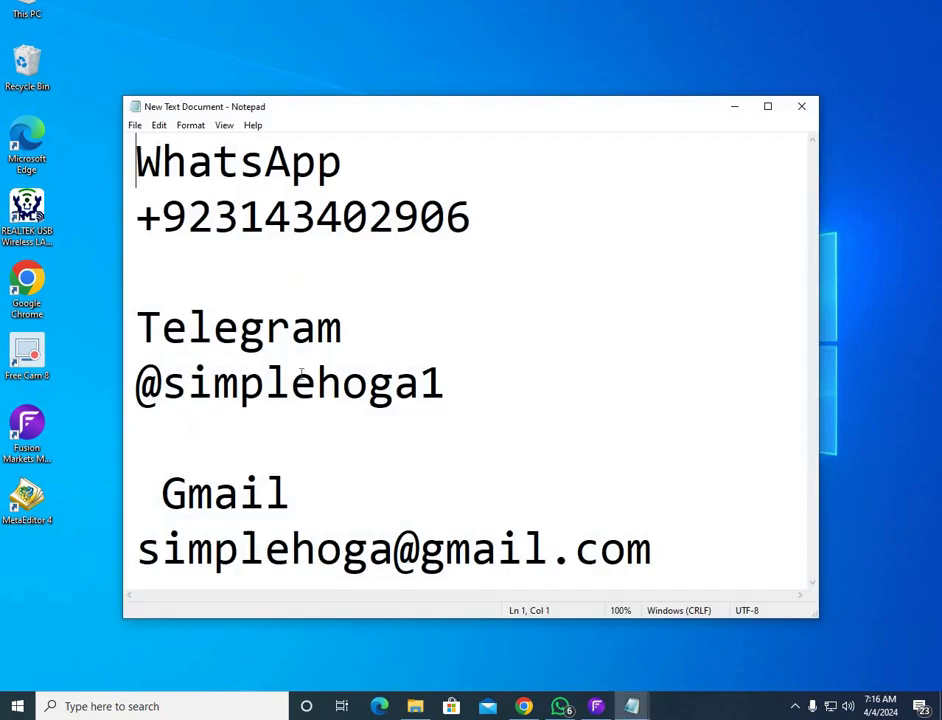